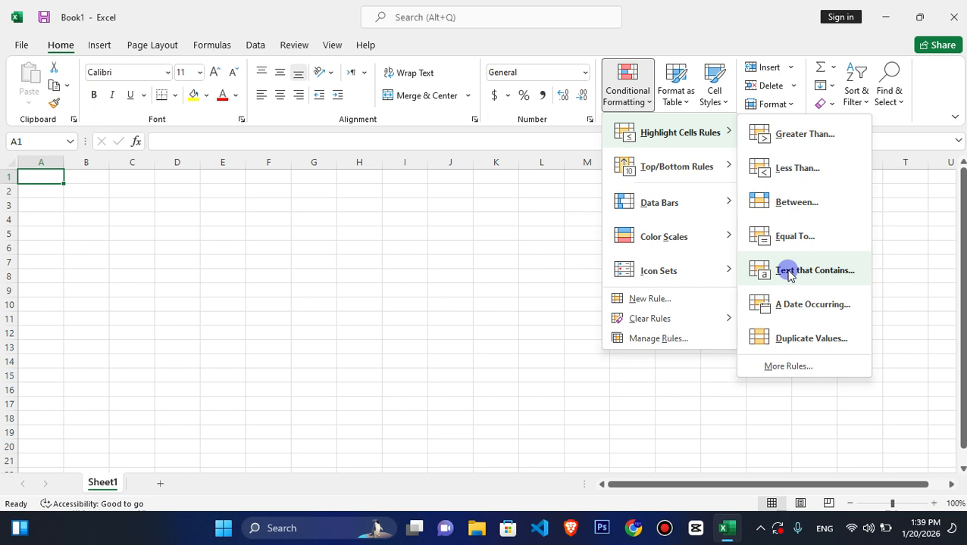
{"action": "left_click", "coordinate": [138, 145]}
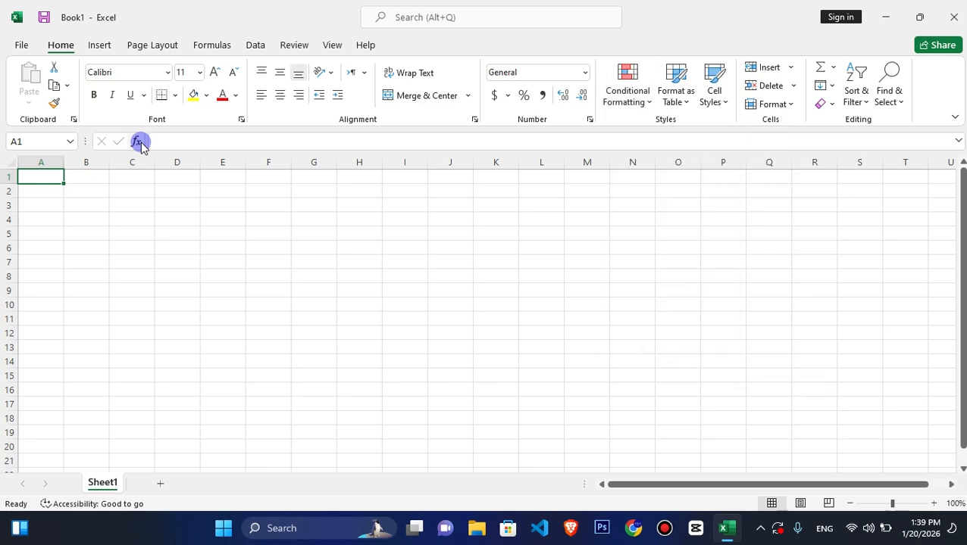
{"action": "left_click", "coordinate": [92, 202]}
{"action": "left_click", "coordinate": [35, 173]}
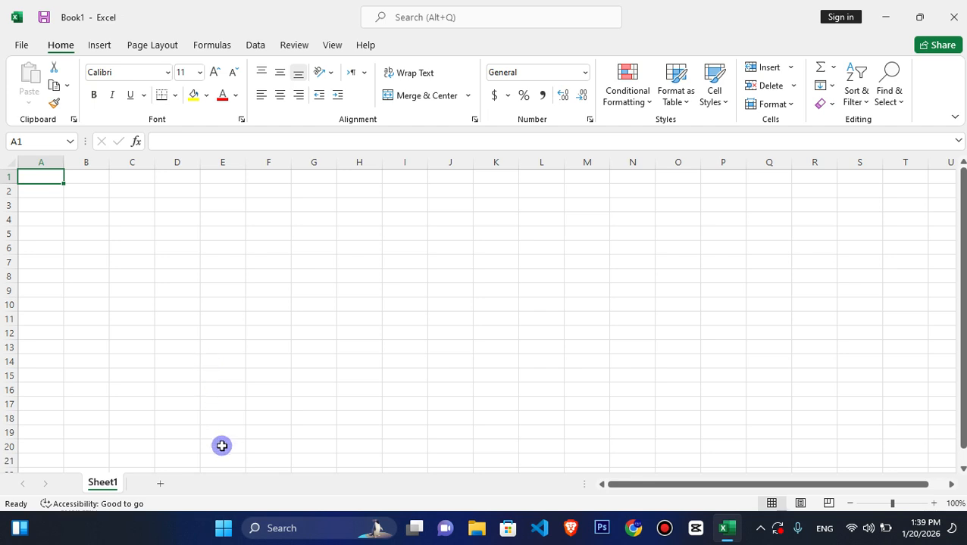
{"action": "type", "text": "Na"}
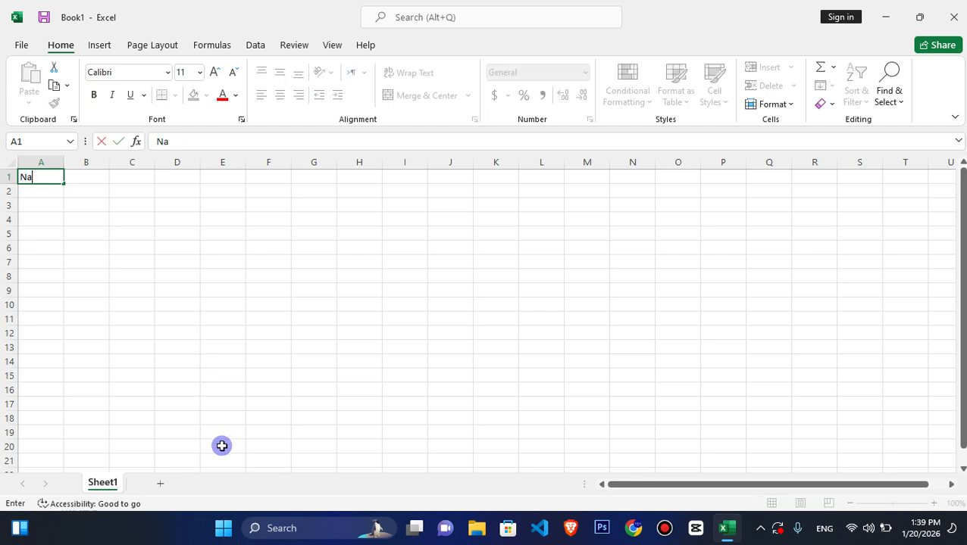
{"action": "key", "text": "Tab"}
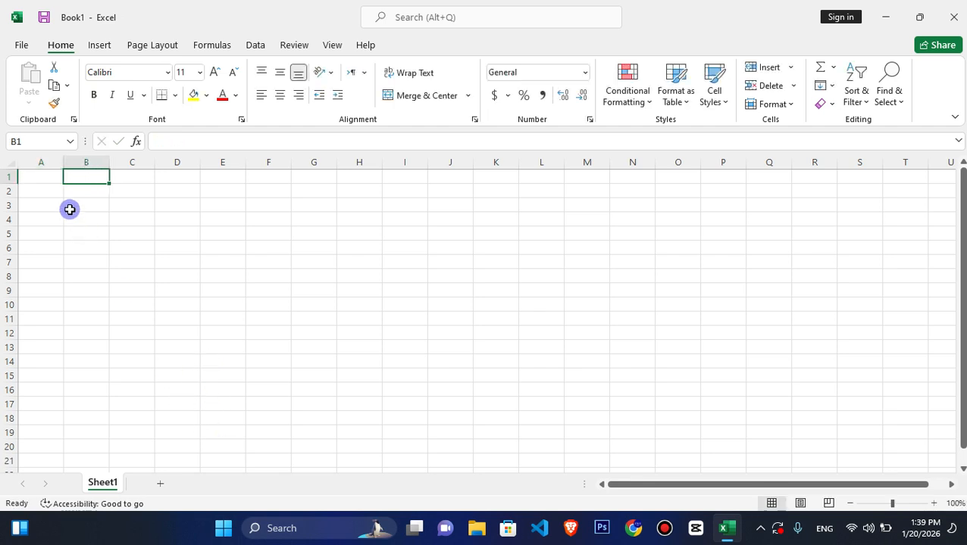
- Merge and centre cells A1:C2 with middle alignment, and enter the title STD Info
{"action": "left_click_drag", "start_coordinate": [44, 179], "coordinate": [127, 190]}
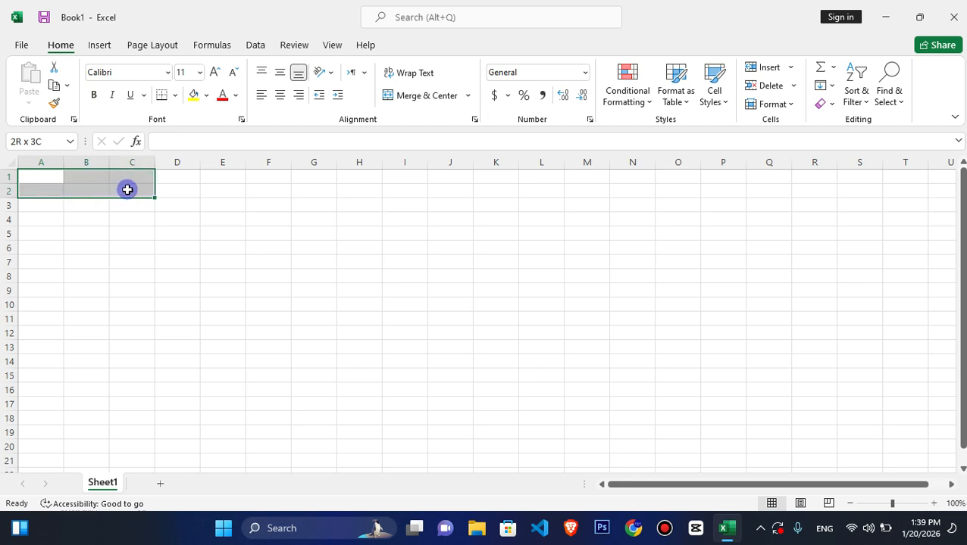
{"action": "left_click", "coordinate": [279, 93]}
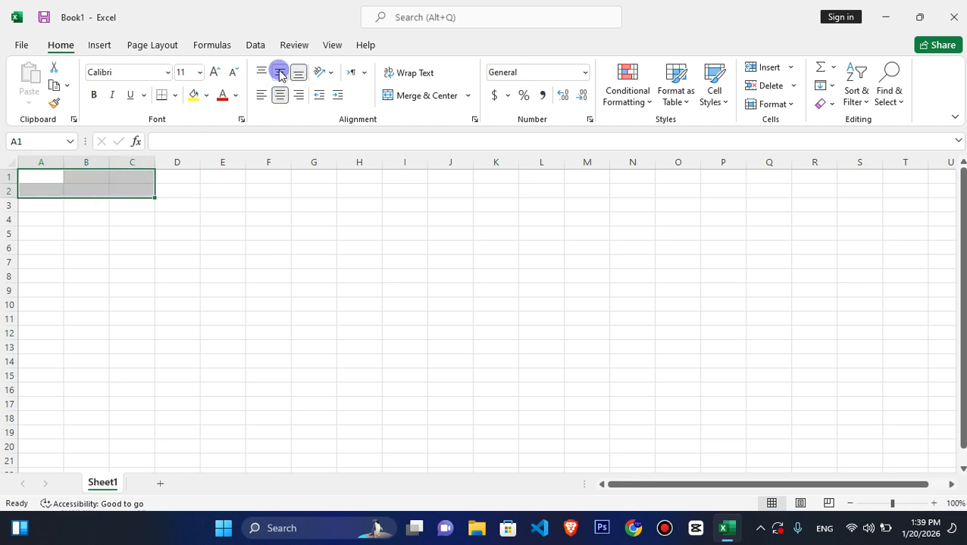
{"action": "left_click", "coordinate": [403, 94]}
{"action": "left_click", "coordinate": [29, 185]}
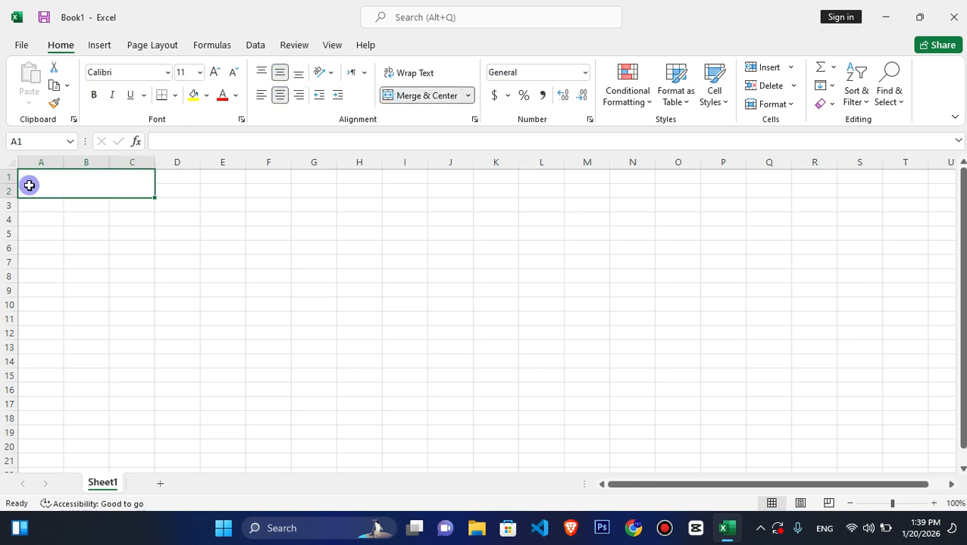
{"action": "type", "text": "STD"}
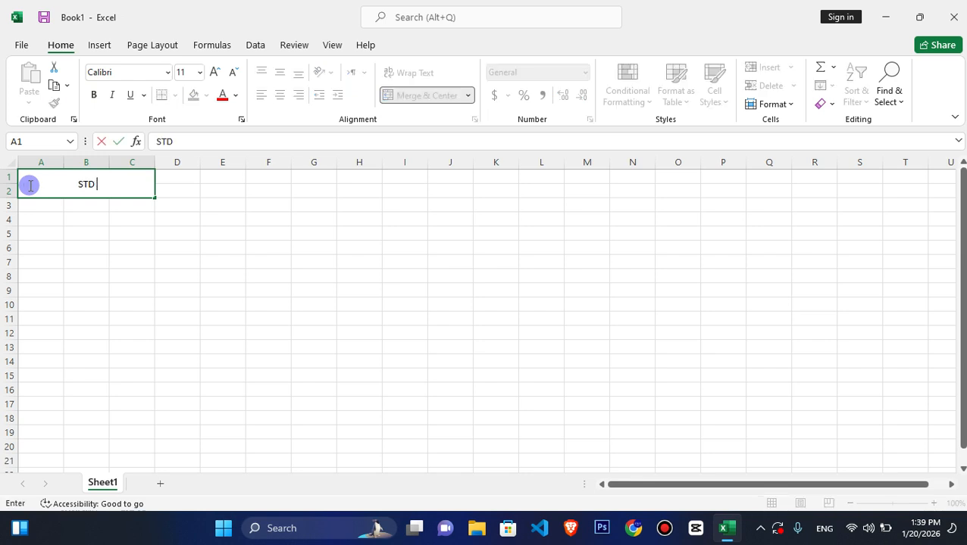
{"action": "type", "text": " Info"}
{"action": "key", "text": "Return"}
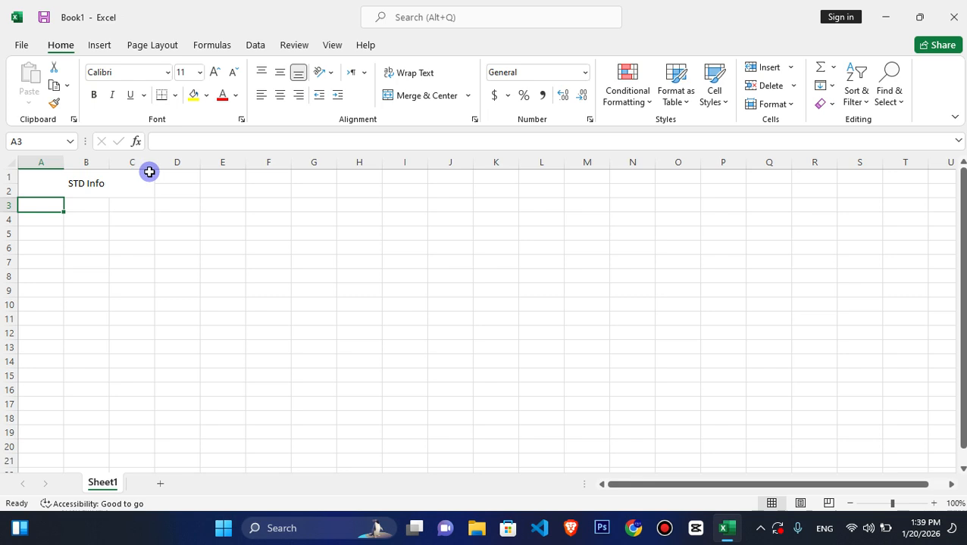
- Enter the column headings ID, Name and F/Name in cells A3 to C3
{"action": "type", "text": "ID"}
{"action": "left_click", "coordinate": [107, 202]}
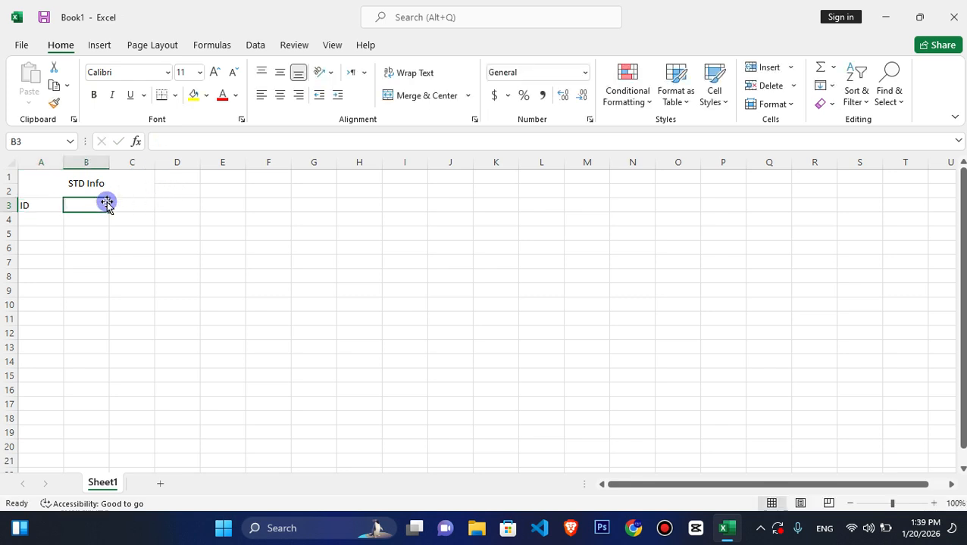
{"action": "type", "text": "Name"}
{"action": "key", "text": "Tab"}
{"action": "type", "text": "C"}
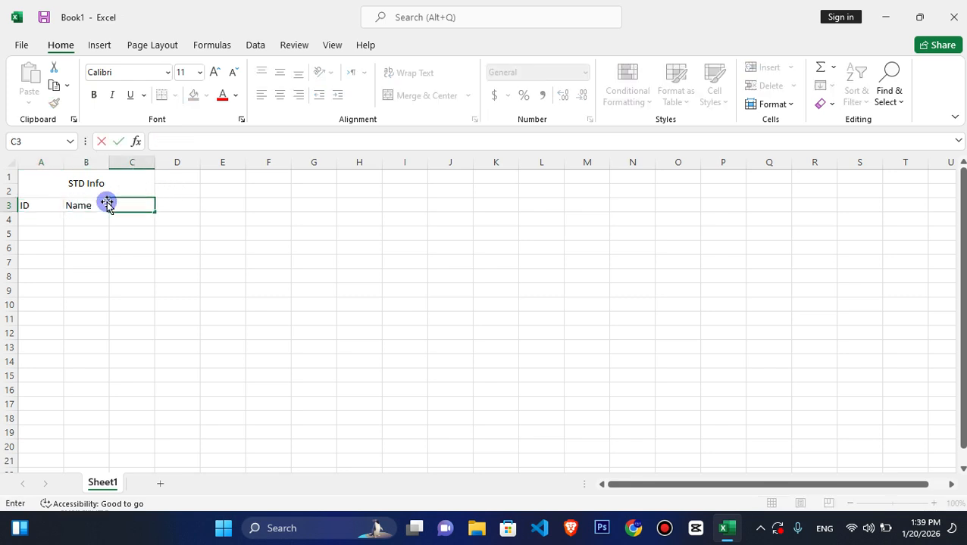
{"action": "type", "text": "/Name"}
{"action": "key", "text": "Return"}
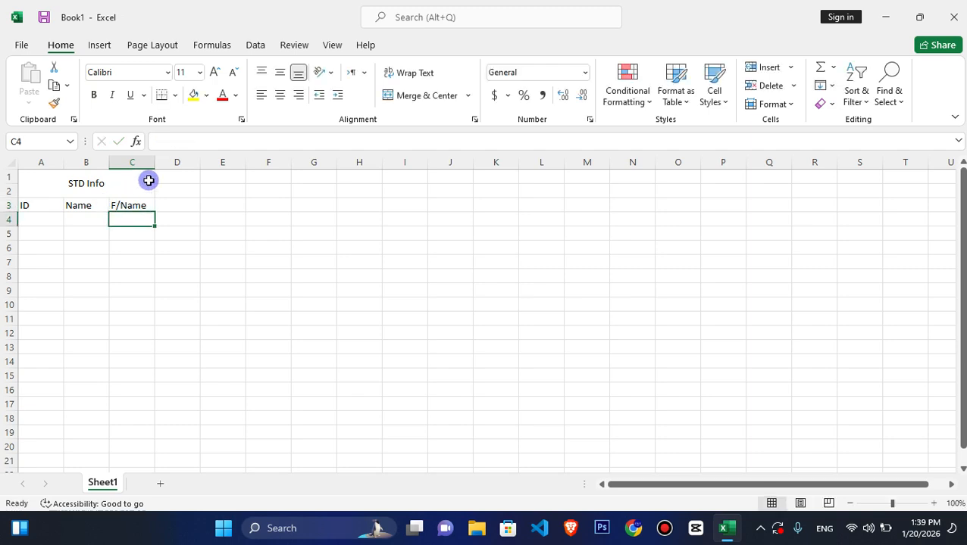
- Widen the Name and F/Name columns and narrow the ID column to fit its heading
{"action": "left_click_drag", "start_coordinate": [154, 166], "coordinate": [194, 165]}
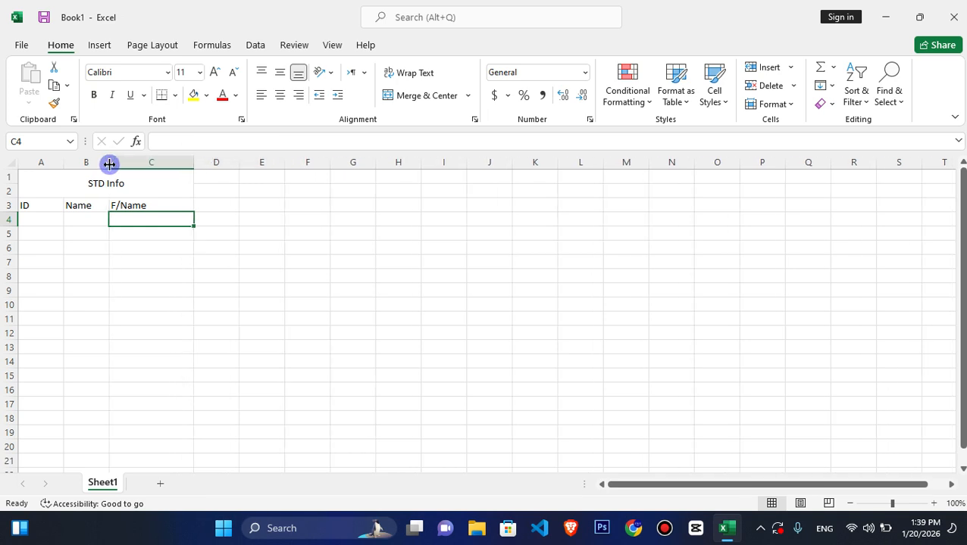
{"action": "left_click_drag", "start_coordinate": [108, 164], "coordinate": [147, 166]}
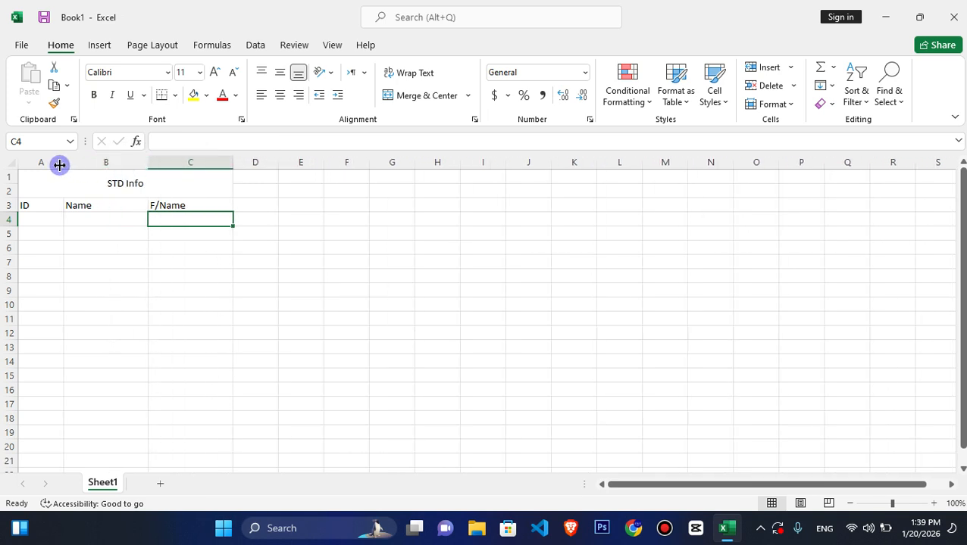
{"action": "left_click_drag", "start_coordinate": [59, 165], "coordinate": [41, 168]}
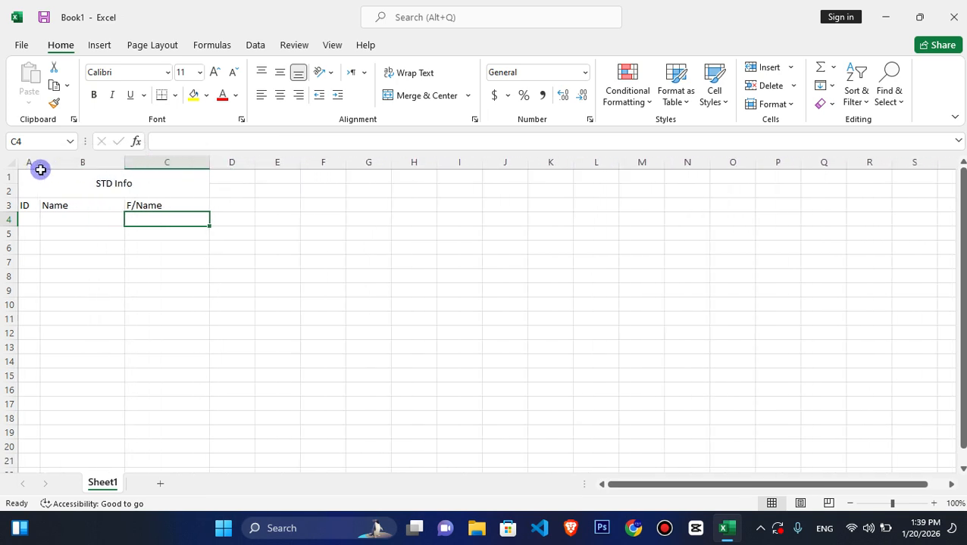
{"action": "left_click", "coordinate": [53, 190]}
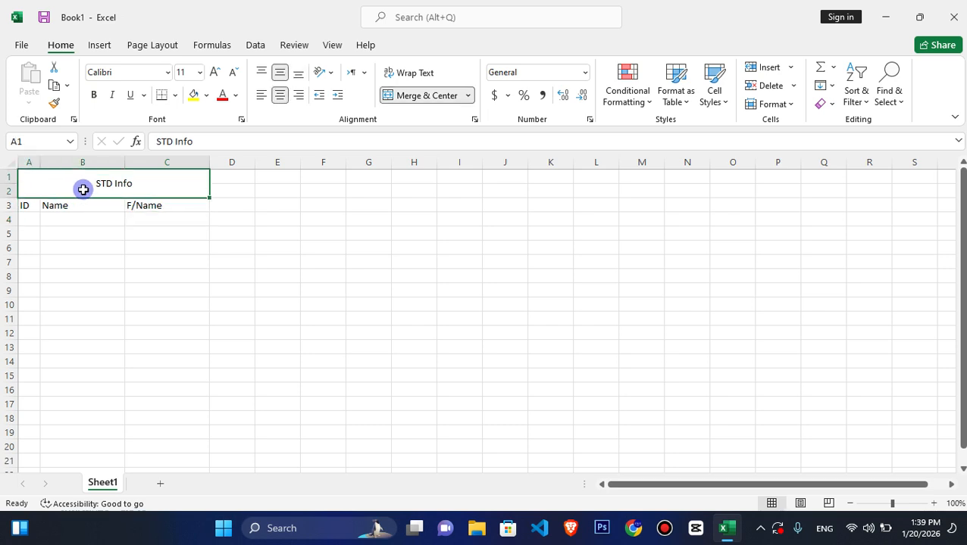
- Enter 1 in D1 and fill the number series across row 1 up to 31 in AH1
{"action": "left_click", "coordinate": [235, 178]}
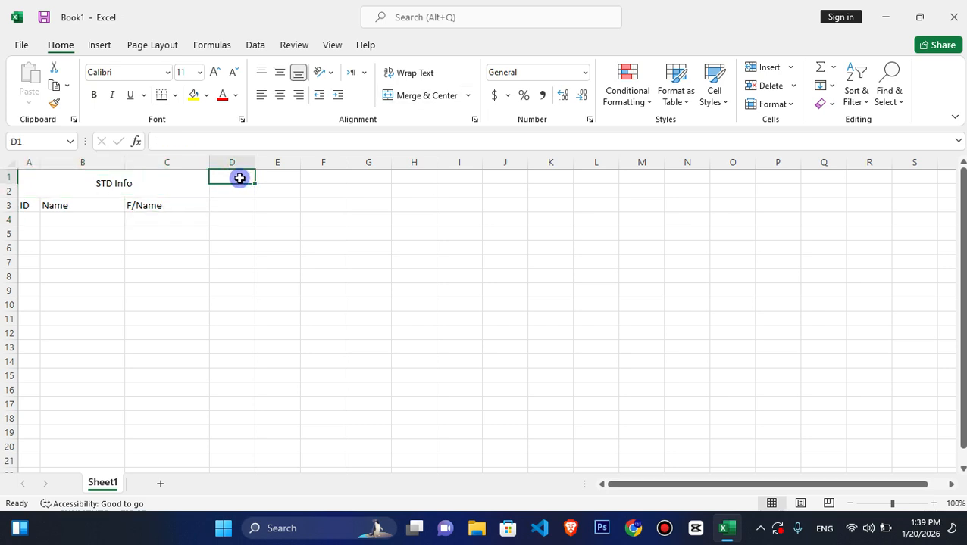
{"action": "left_click_drag", "start_coordinate": [240, 178], "coordinate": [532, 292]}
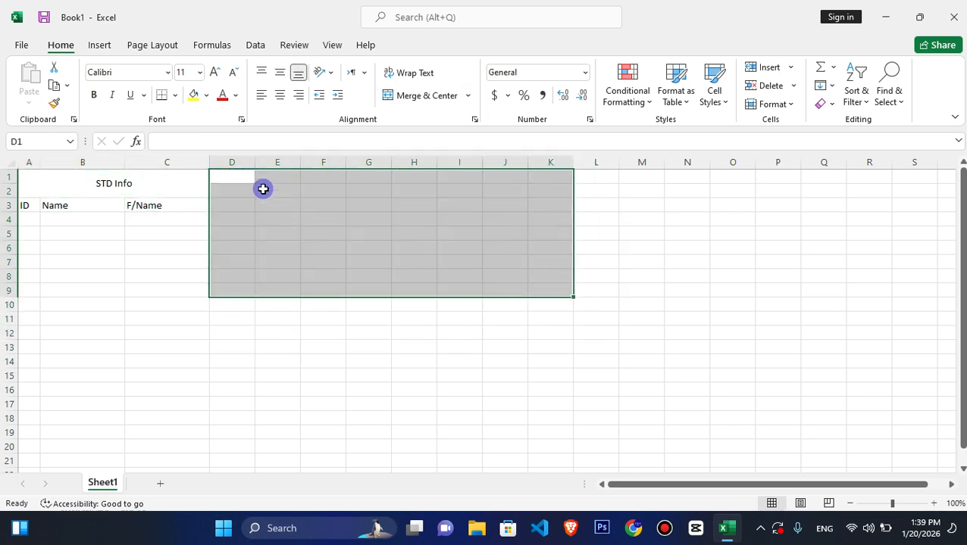
{"action": "left_click", "coordinate": [229, 174]}
{"action": "type", "text": "1"}
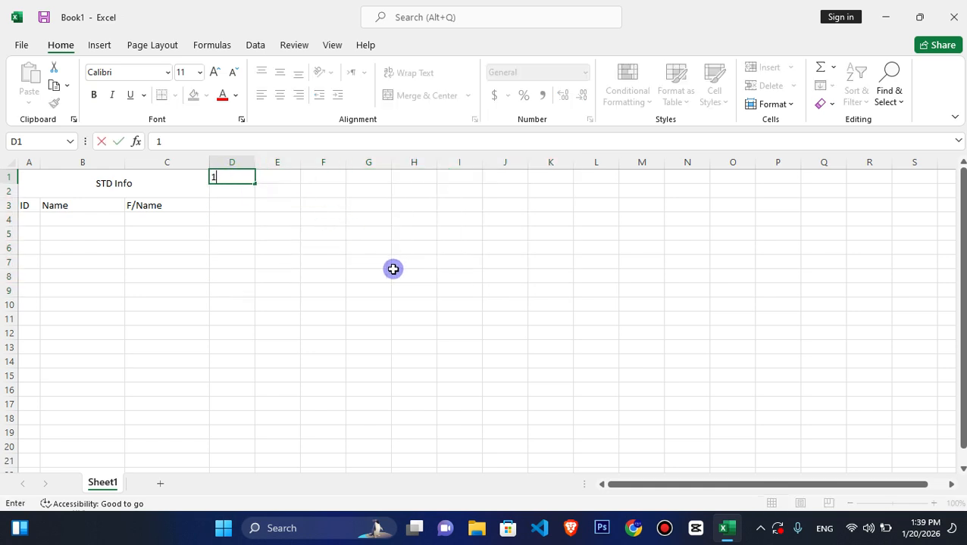
{"action": "key", "text": "Tab"}
{"action": "left_click", "coordinate": [242, 176]}
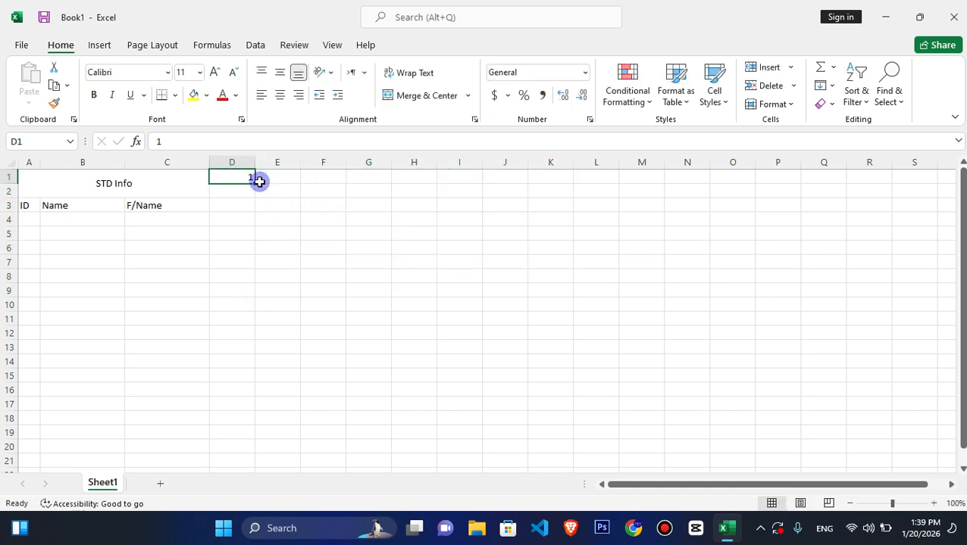
{"action": "left_click_drag", "start_coordinate": [254, 183], "coordinate": [909, 167]}
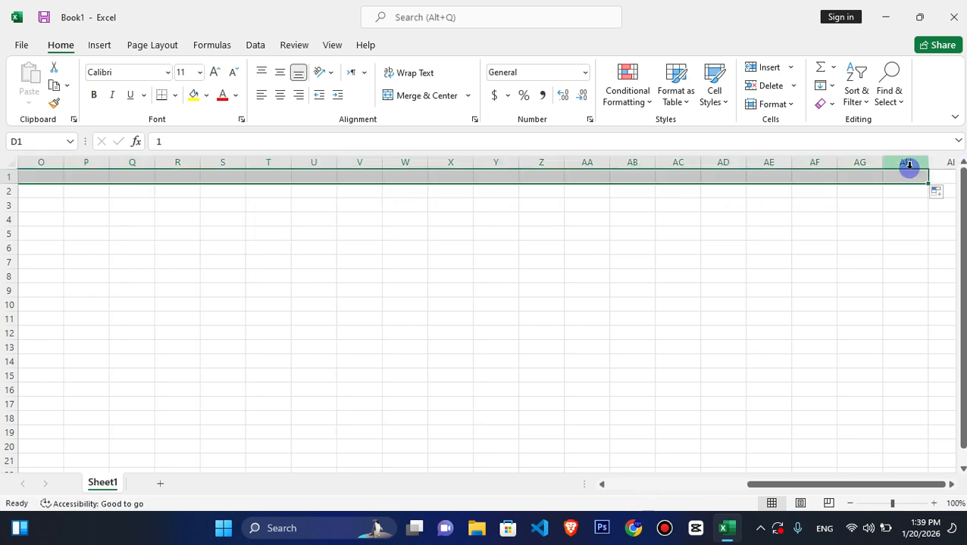
- Enter Sat in D2 and fill the weekday names across row 2 through AH2
{"action": "left_click", "coordinate": [853, 485]}
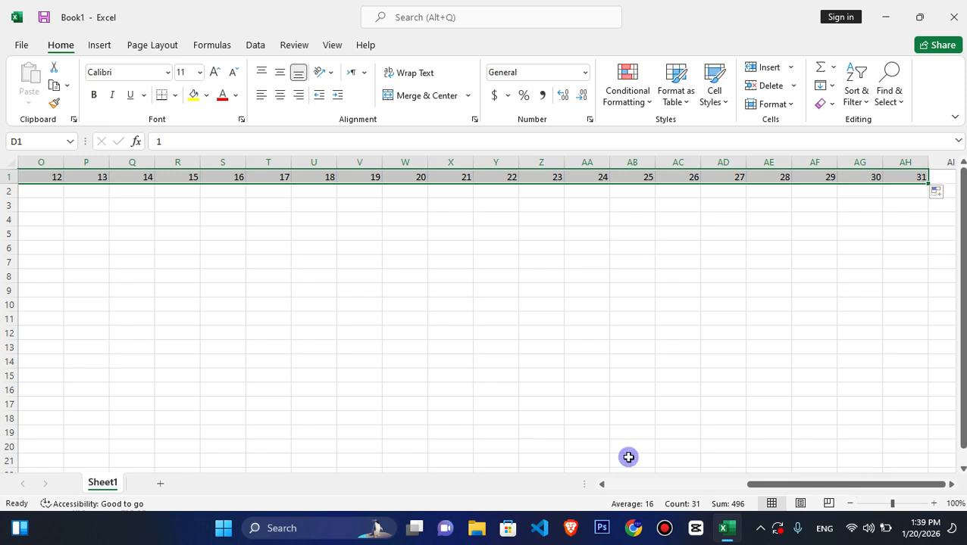
{"action": "left_click_drag", "start_coordinate": [762, 485], "coordinate": [611, 486]}
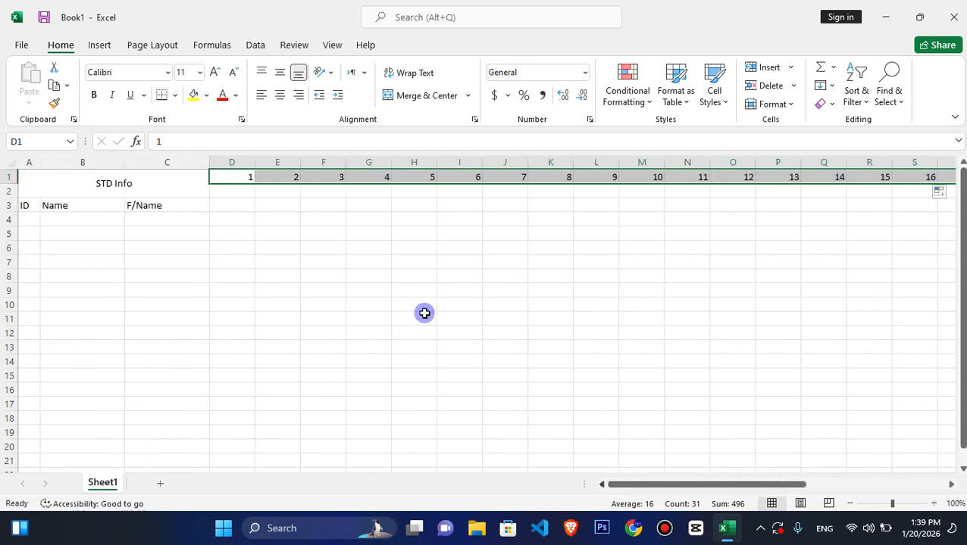
{"action": "left_click", "coordinate": [230, 191]}
{"action": "left_click", "coordinate": [230, 191]}
{"action": "type", "text": "Sa"}
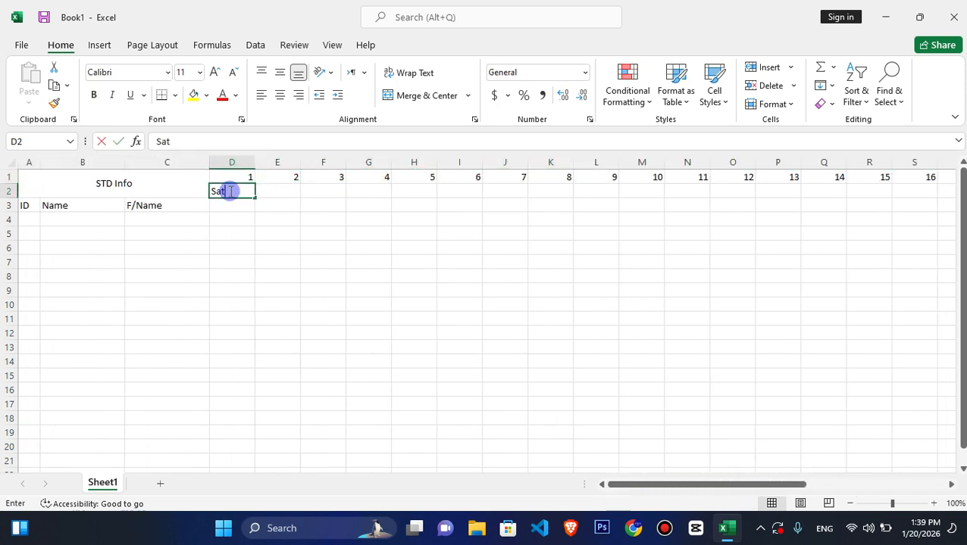
{"action": "type", "text": "t"}
{"action": "key", "text": "Tab"}
{"action": "left_click", "coordinate": [229, 191]}
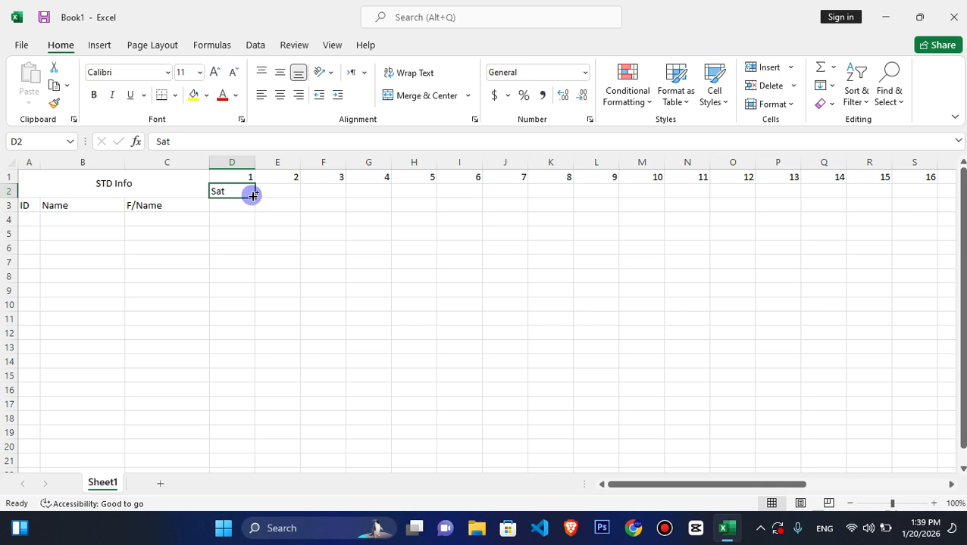
{"action": "left_click_drag", "start_coordinate": [252, 195], "coordinate": [879, 198]}
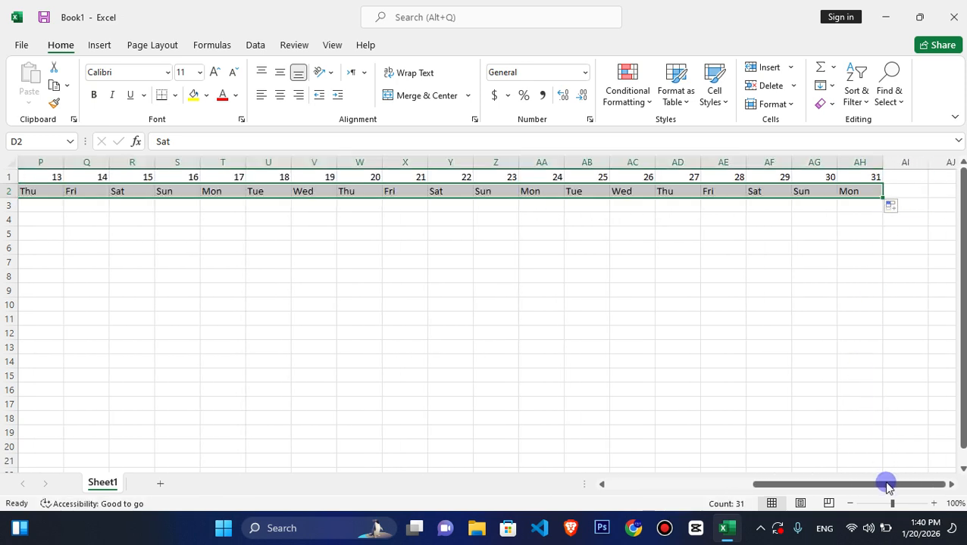
- Unmerge the STD Info title block and merge and centre it across A1:C1 only
{"action": "left_click_drag", "start_coordinate": [887, 485], "coordinate": [544, 466]}
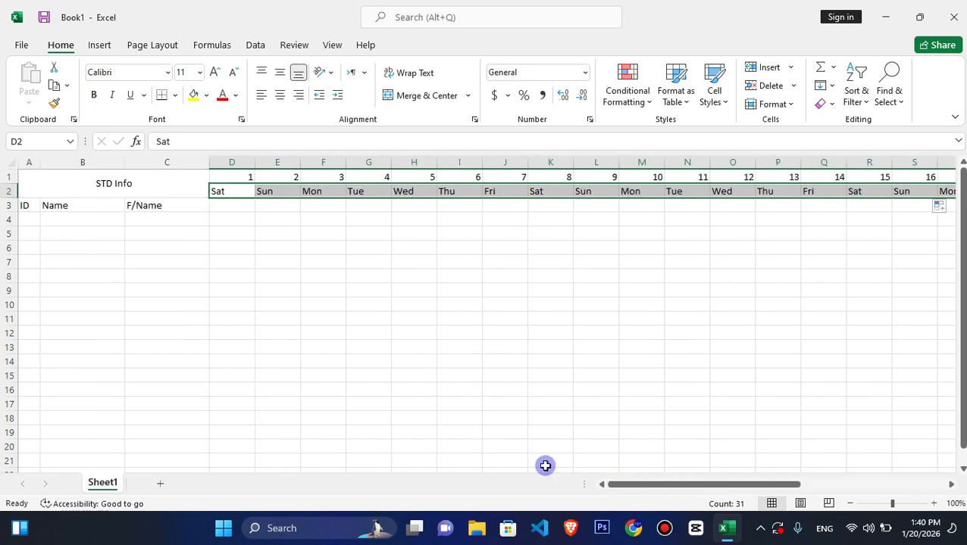
{"action": "left_click", "coordinate": [81, 183]}
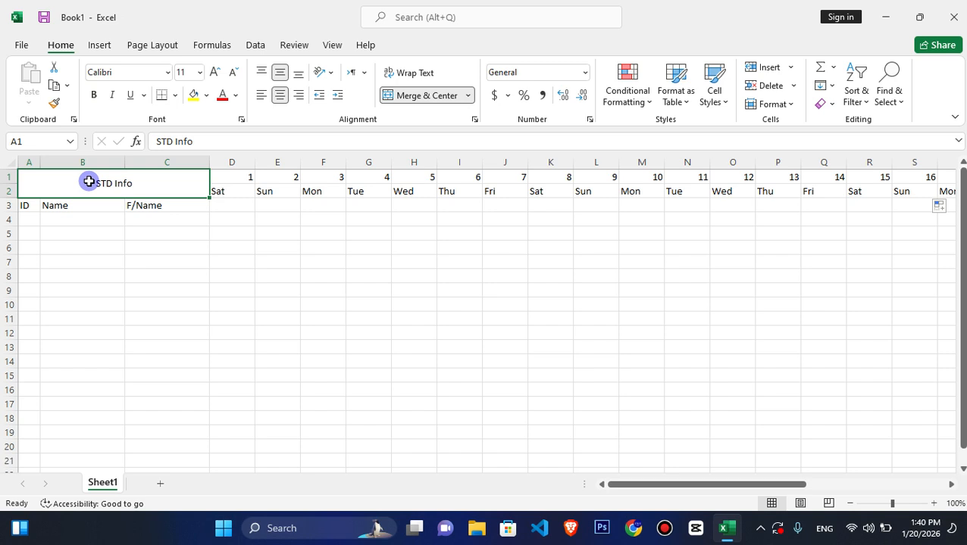
{"action": "left_click", "coordinate": [425, 96]}
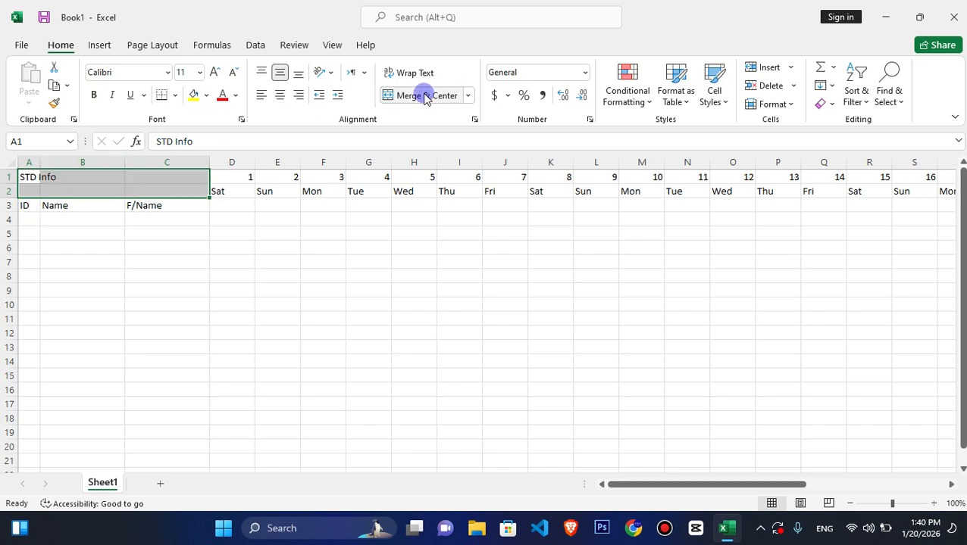
{"action": "left_click_drag", "start_coordinate": [32, 175], "coordinate": [207, 170]}
{"action": "left_click", "coordinate": [428, 95]}
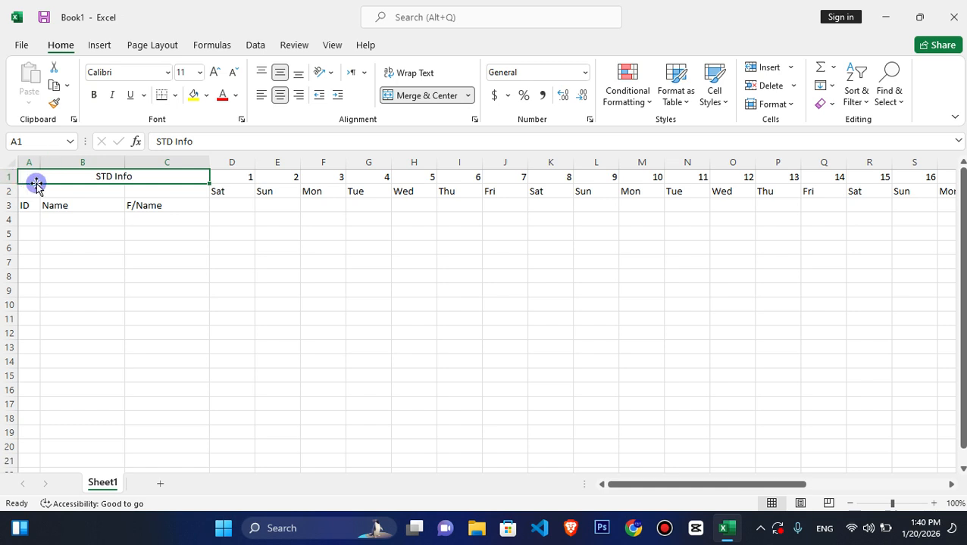
- Move the ID, Name and F/Name headings from row 3 up to A2:C2
{"action": "left_click_drag", "start_coordinate": [30, 207], "coordinate": [155, 207]}
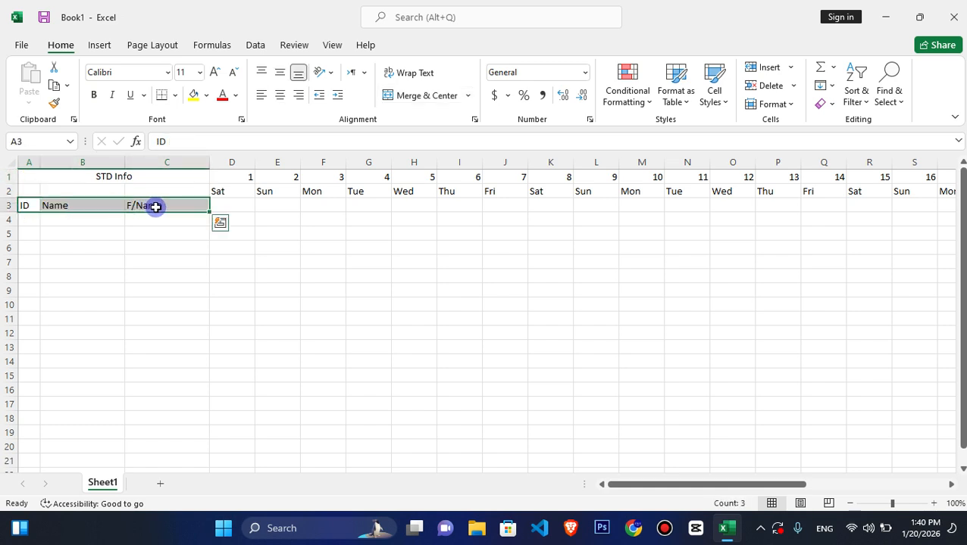
{"action": "key", "text": "ctrl+c"}
{"action": "left_click", "coordinate": [33, 191]}
{"action": "key", "text": "ctrl+v"}
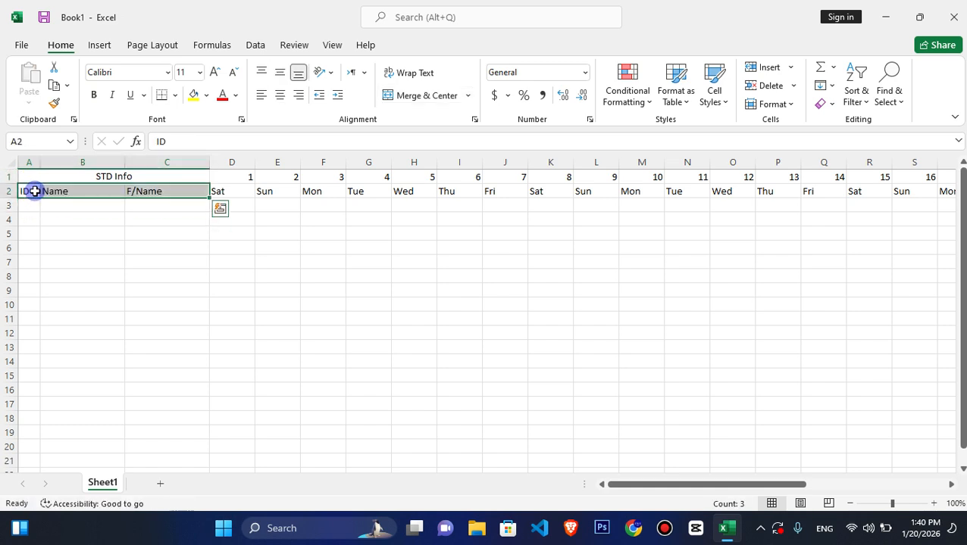
{"action": "left_click", "coordinate": [269, 224]}
- Set the width of the day columns D through AH to 3
{"action": "left_click_drag", "start_coordinate": [245, 178], "coordinate": [864, 412]}
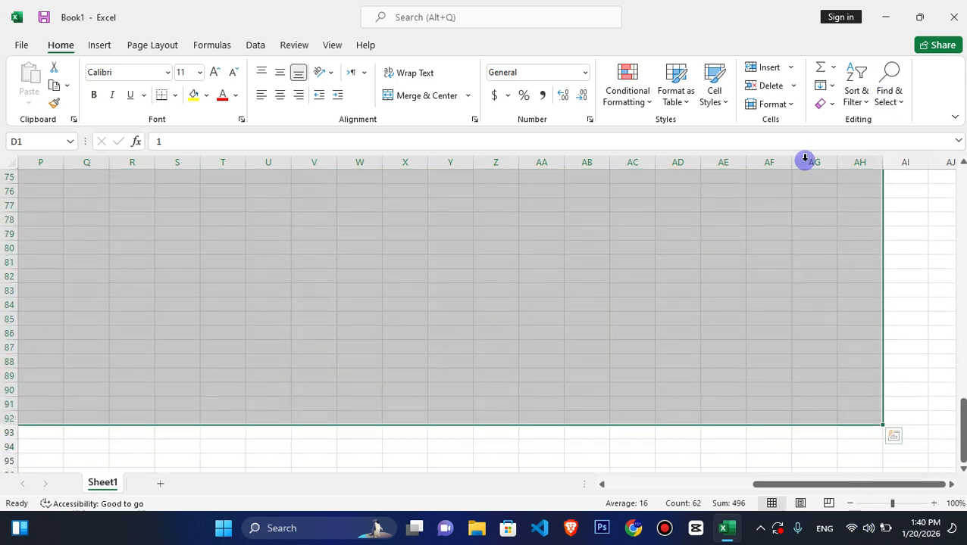
{"action": "left_click", "coordinate": [788, 103]}
{"action": "left_click", "coordinate": [800, 187]}
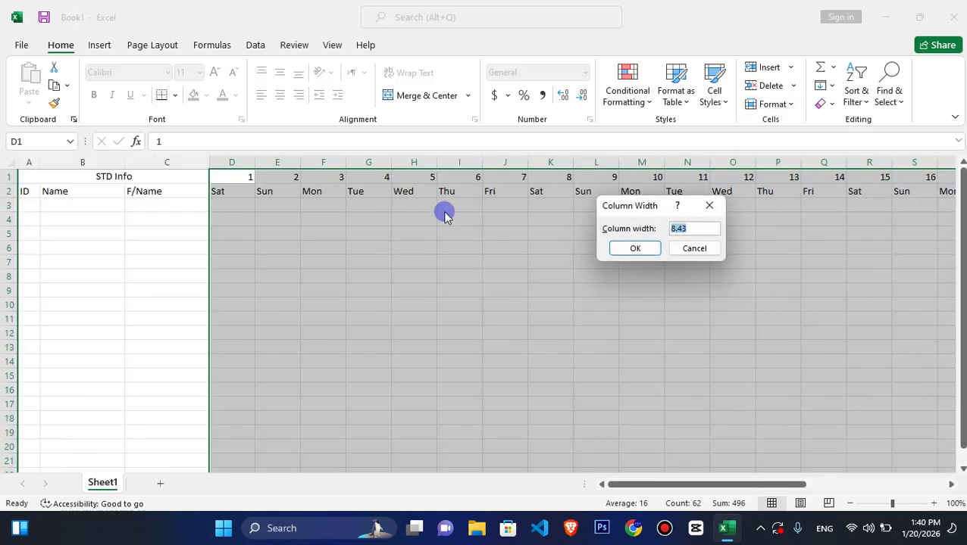
{"action": "type", "text": "3"}
{"action": "key", "text": "Return"}
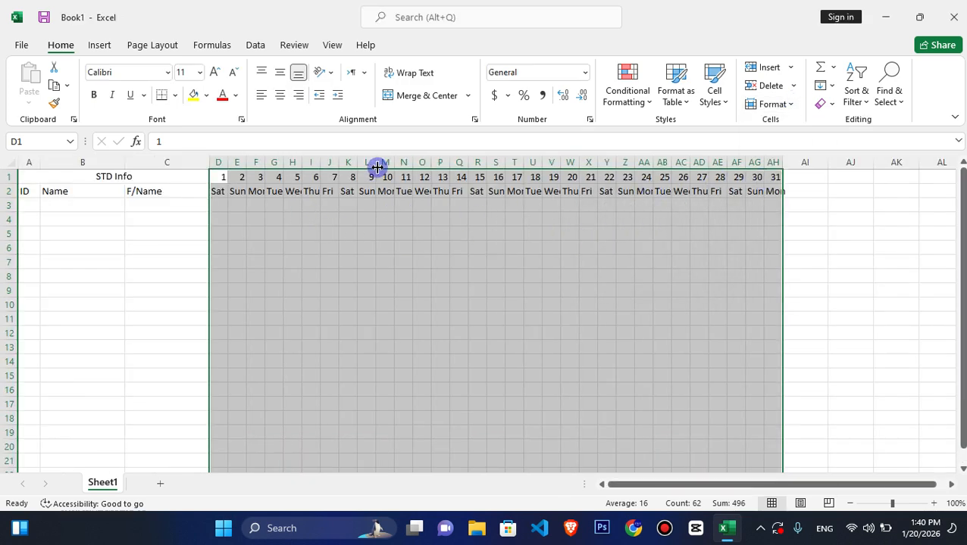
- Increase the heights of header rows 1 and 2, then centre the cells in A1:AH23 horizontally and vertically
{"action": "left_click_drag", "start_coordinate": [13, 184], "coordinate": [10, 212]}
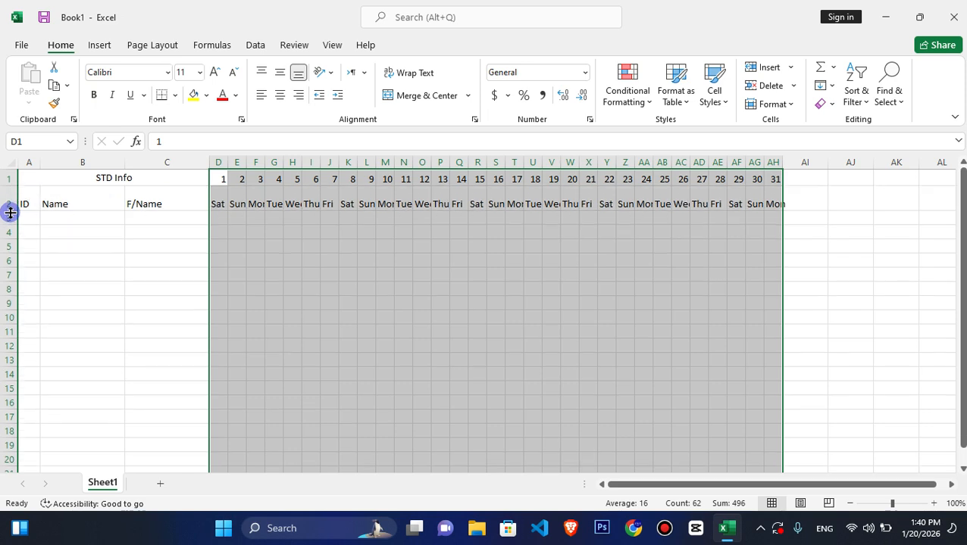
{"action": "left_click", "coordinate": [86, 185]}
{"action": "left_click_drag", "start_coordinate": [87, 185], "coordinate": [778, 428]}
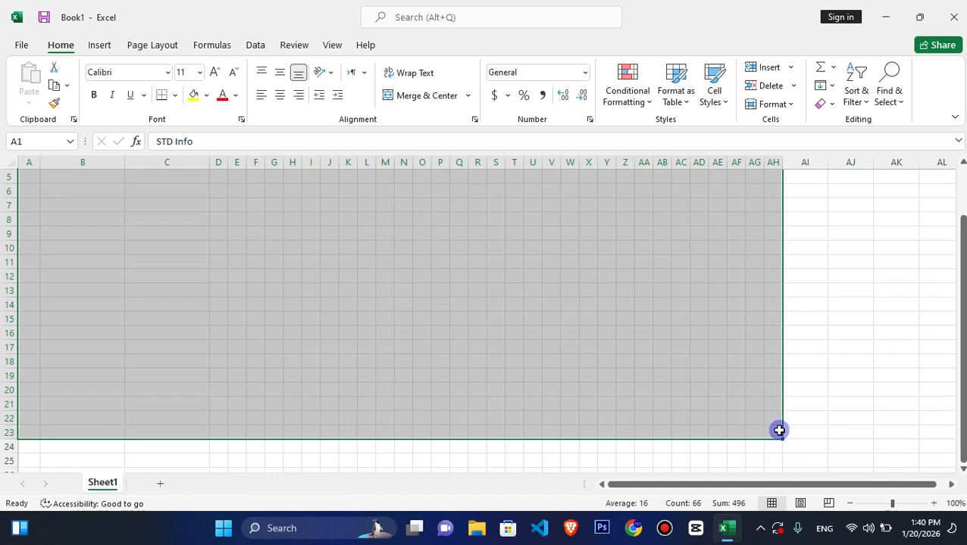
{"action": "left_click", "coordinate": [281, 96]}
{"action": "left_click", "coordinate": [279, 73]}
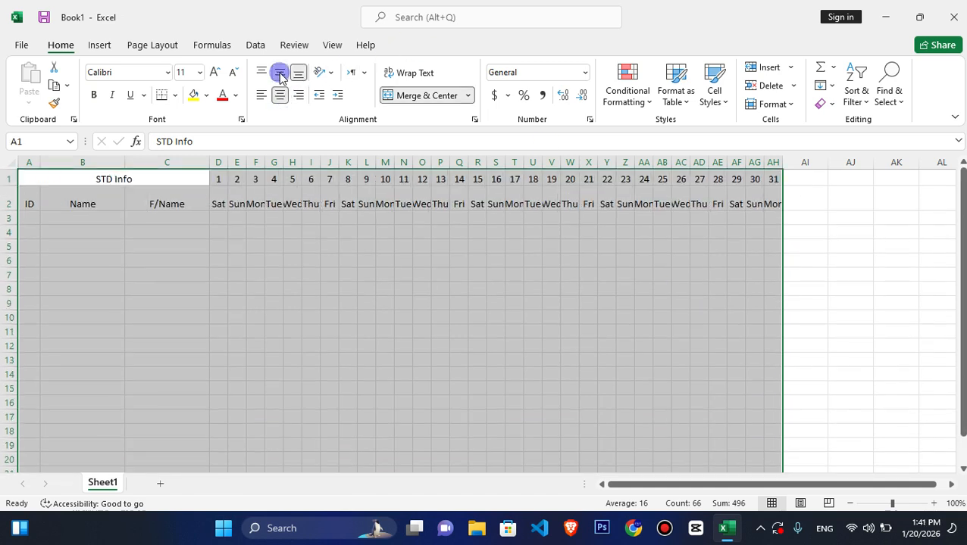
{"action": "left_click", "coordinate": [280, 72]}
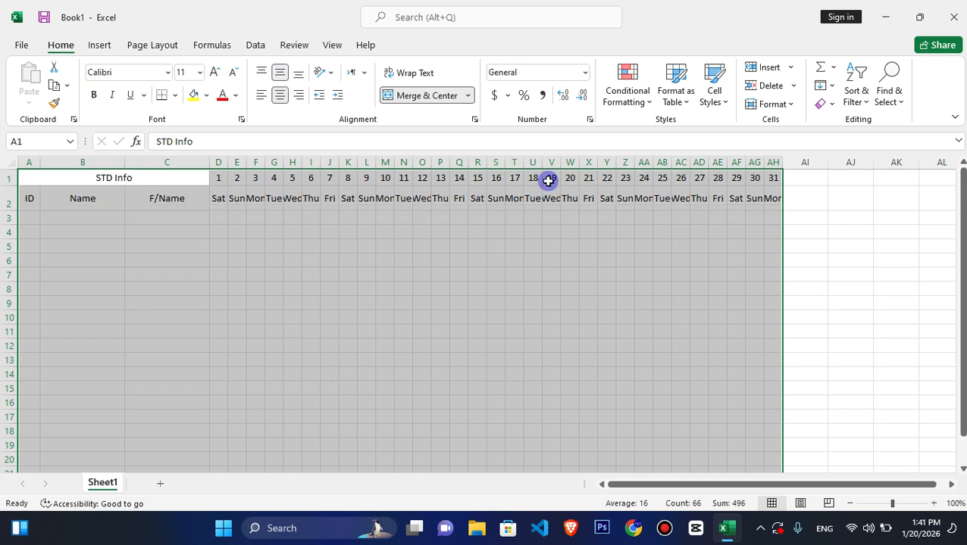
- Rotate the day numbers and weekday names in D1:AH2 so the text reads downward
{"action": "left_click_drag", "start_coordinate": [216, 180], "coordinate": [773, 201]}
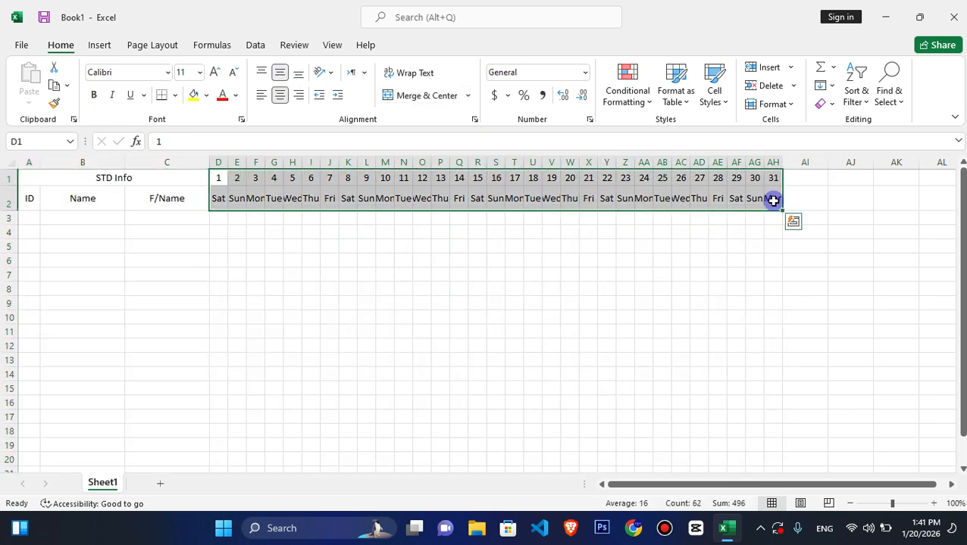
{"action": "left_click", "coordinate": [334, 74]}
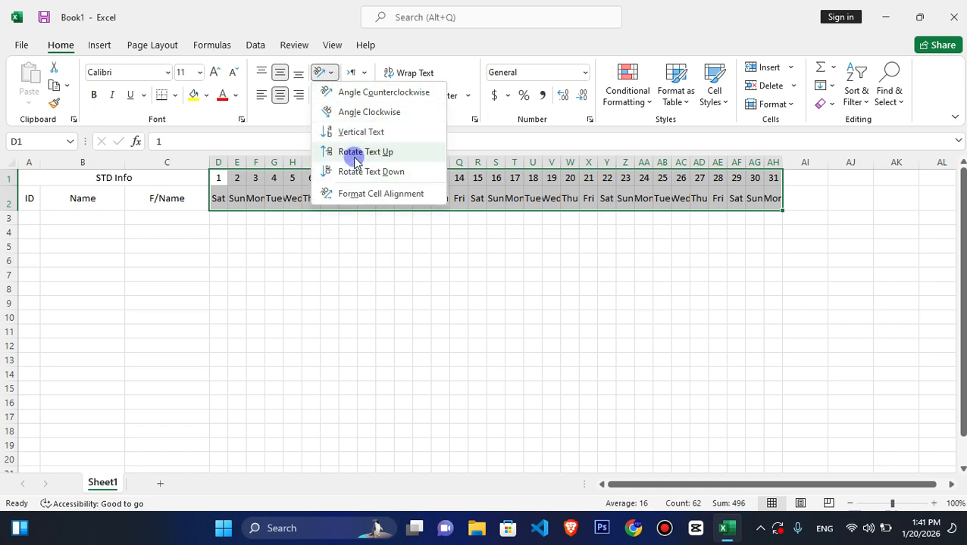
{"action": "left_click", "coordinate": [347, 151]}
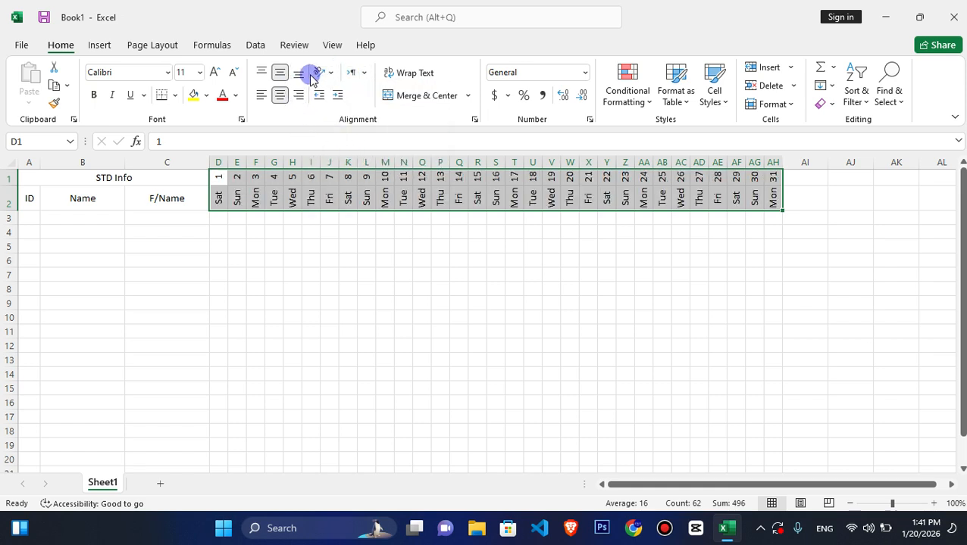
{"action": "left_click", "coordinate": [331, 76]}
{"action": "left_click", "coordinate": [328, 171]}
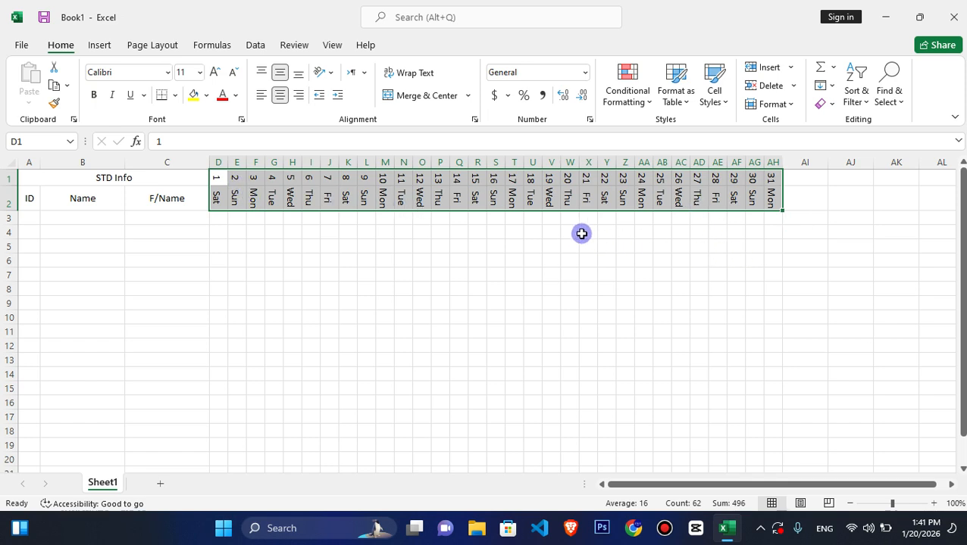
- Enter 1 in A3 and fill the ID series down to 20 in A22
{"action": "left_click", "coordinate": [31, 215]}
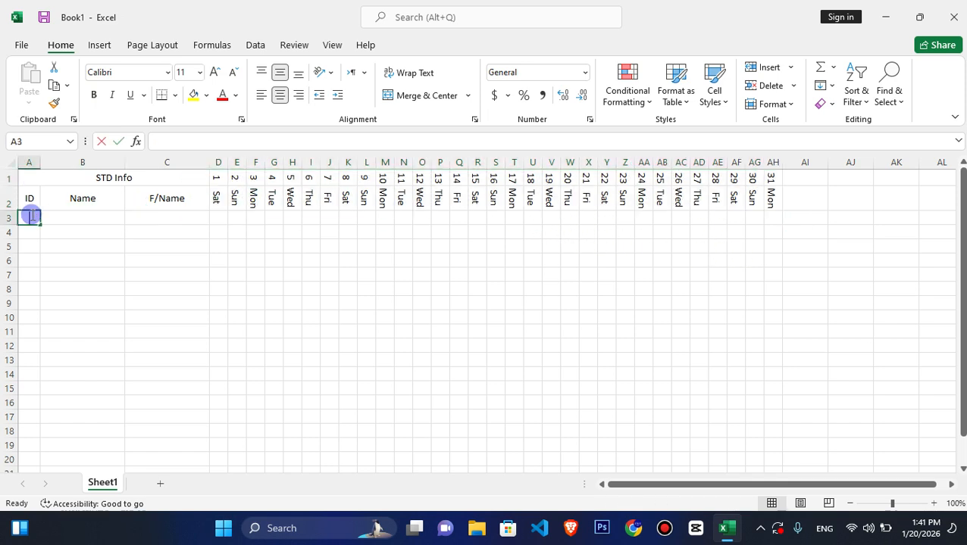
{"action": "key", "text": "Return"}
{"action": "left_click", "coordinate": [31, 219]}
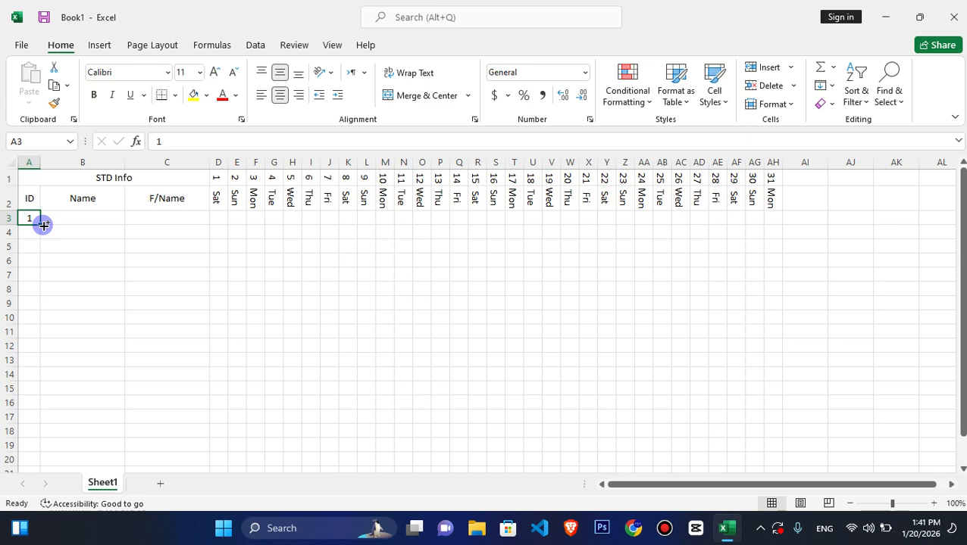
{"action": "left_click_drag", "start_coordinate": [39, 225], "coordinate": [39, 438]}
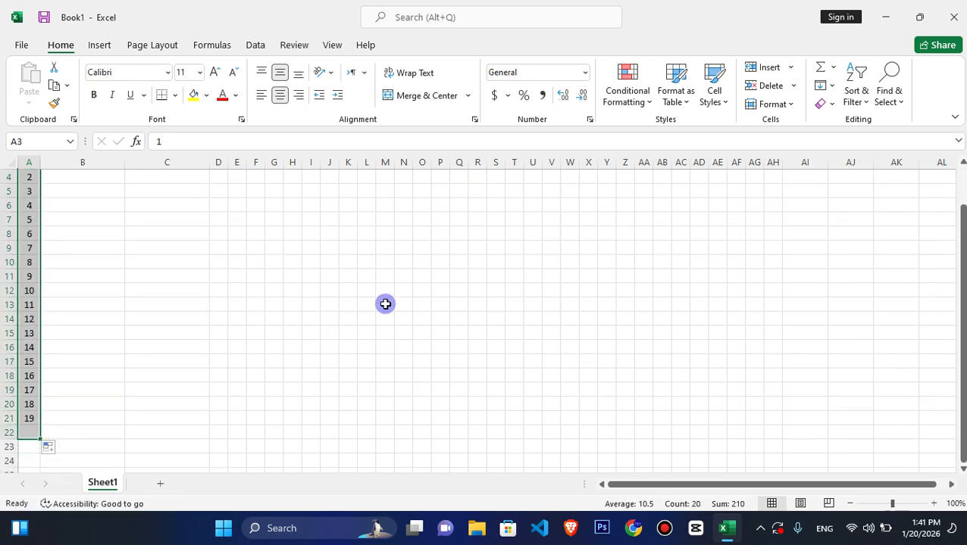
{"action": "scroll", "coordinate": [385, 301], "scroll_direction": "up", "scroll_amount": 1}
{"action": "key", "text": "ctrl+Home"}
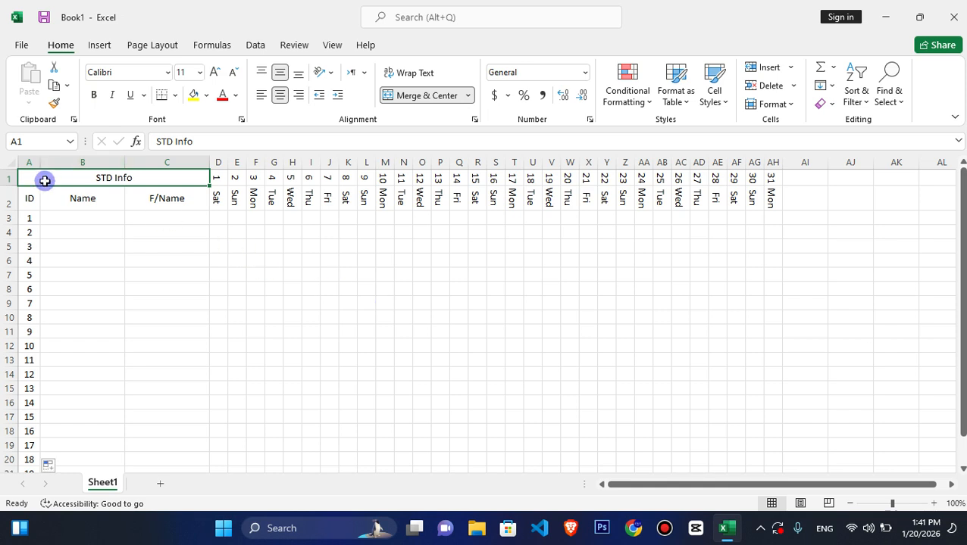
- Apply all borders to the whole table range A1:AH22
{"action": "left_click_drag", "start_coordinate": [38, 176], "coordinate": [771, 441]}
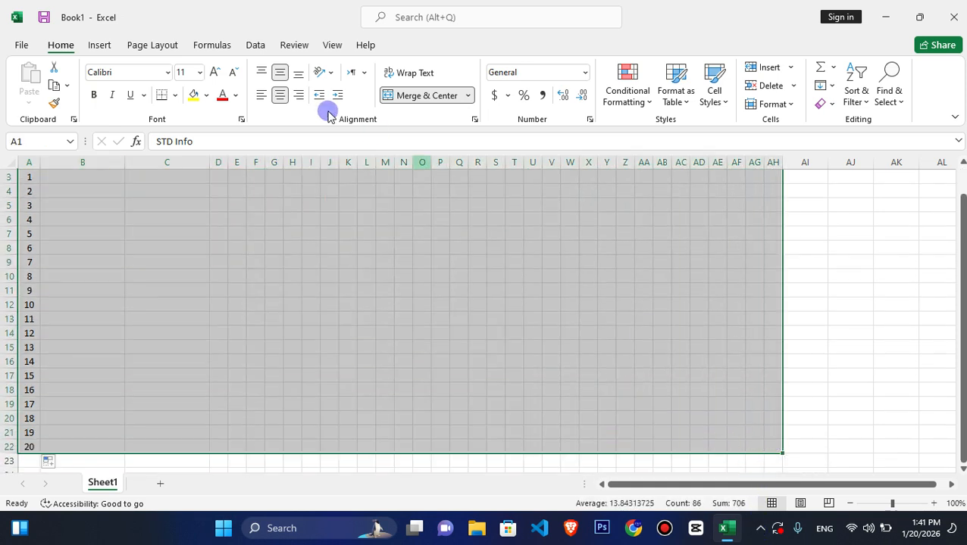
{"action": "left_click", "coordinate": [176, 95]}
{"action": "left_click", "coordinate": [201, 237]}
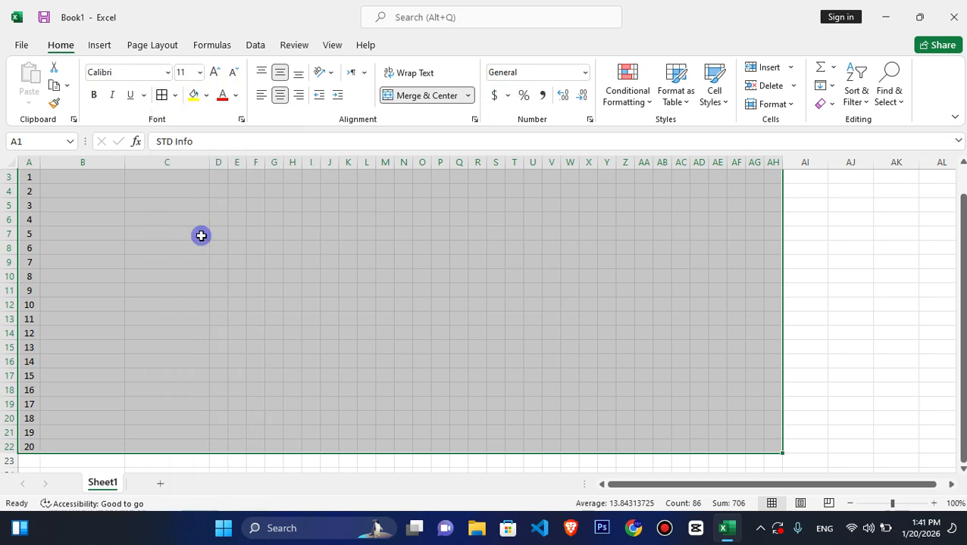
{"action": "scroll", "coordinate": [201, 235], "scroll_direction": "up", "scroll_amount": 1}
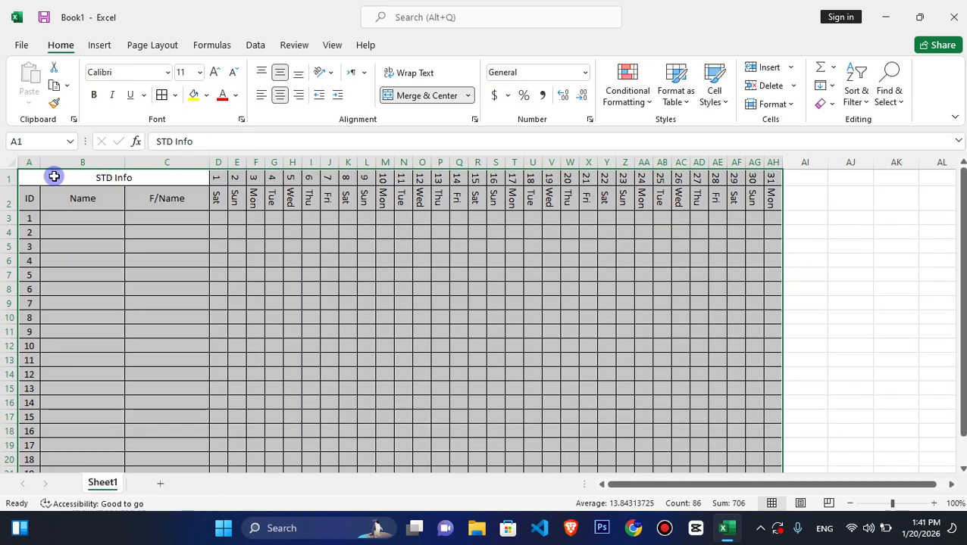
- Make row 1 slightly taller and bold the STD Info title, the A2:C2 headings and the day numbers in D1:AH1
{"action": "left_click_drag", "start_coordinate": [54, 176], "coordinate": [164, 177]}
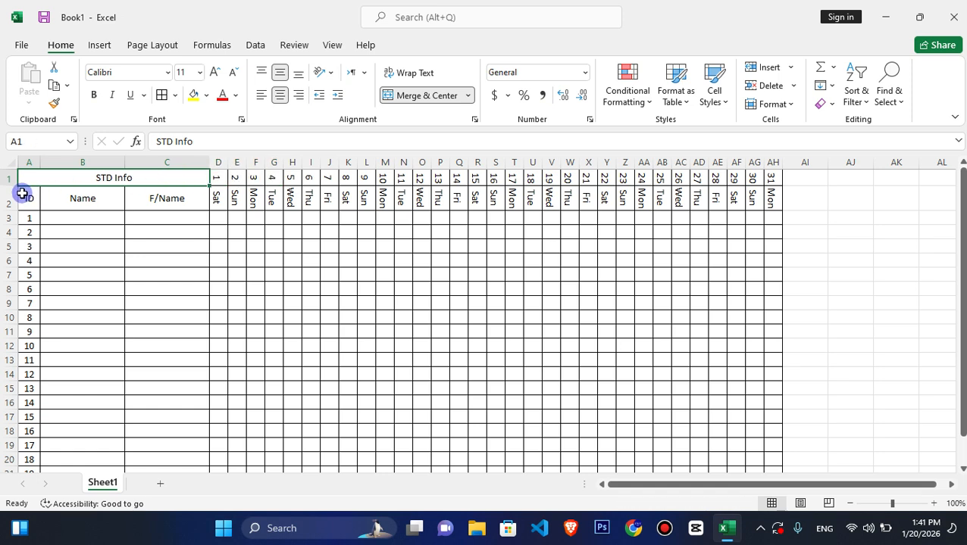
{"action": "left_click_drag", "start_coordinate": [12, 184], "coordinate": [164, 202]}
{"action": "key", "text": "ctrl+b"}
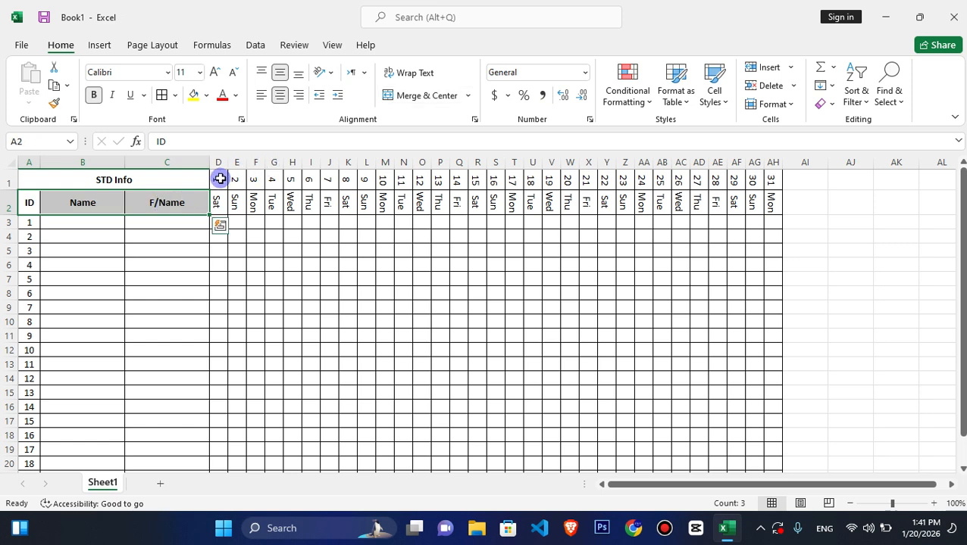
{"action": "left_click_drag", "start_coordinate": [216, 179], "coordinate": [765, 184]}
{"action": "key", "text": "ctrl+b"}
{"action": "left_click", "coordinate": [356, 218]}
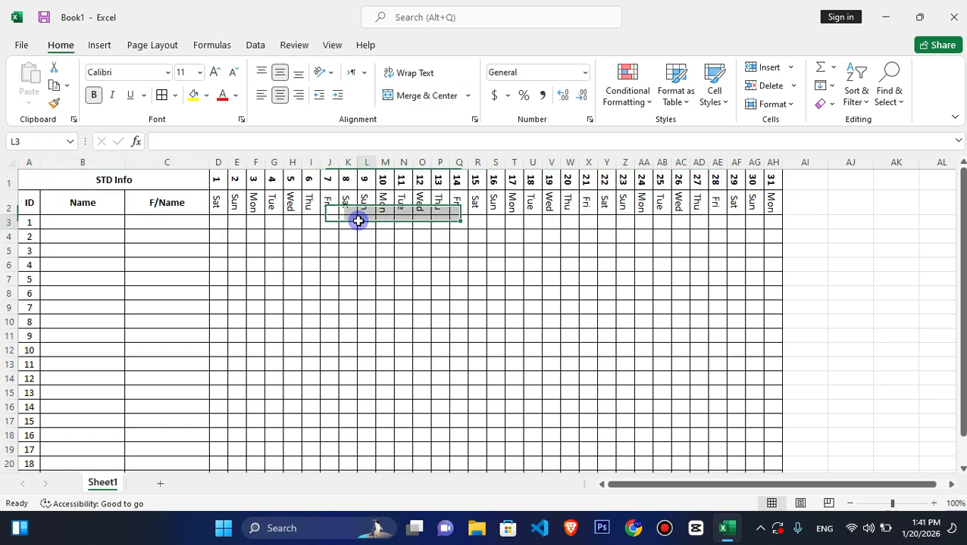
- Fill the STD Info title with yellow and the day numbers in D1:AH1 with light green
{"action": "left_click", "coordinate": [49, 176]}
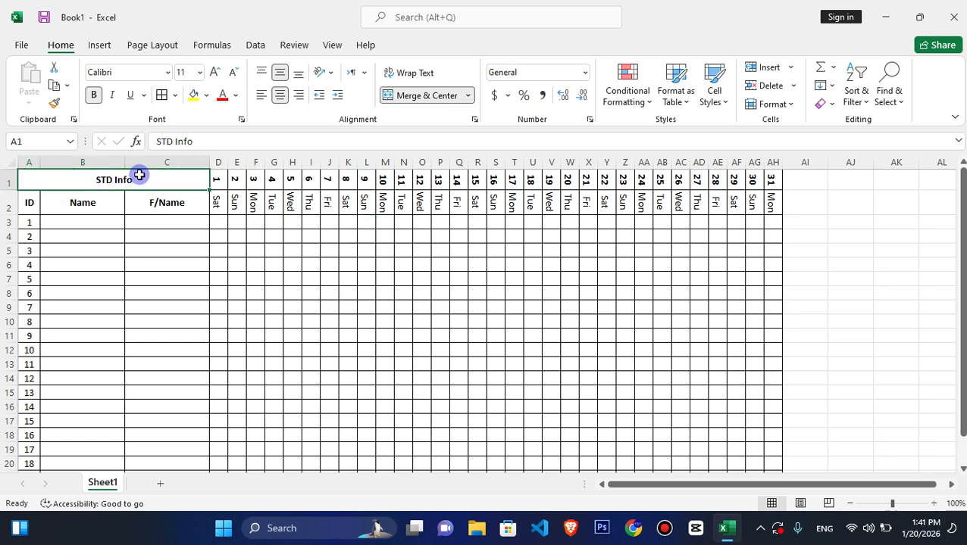
{"action": "left_click", "coordinate": [193, 97]}
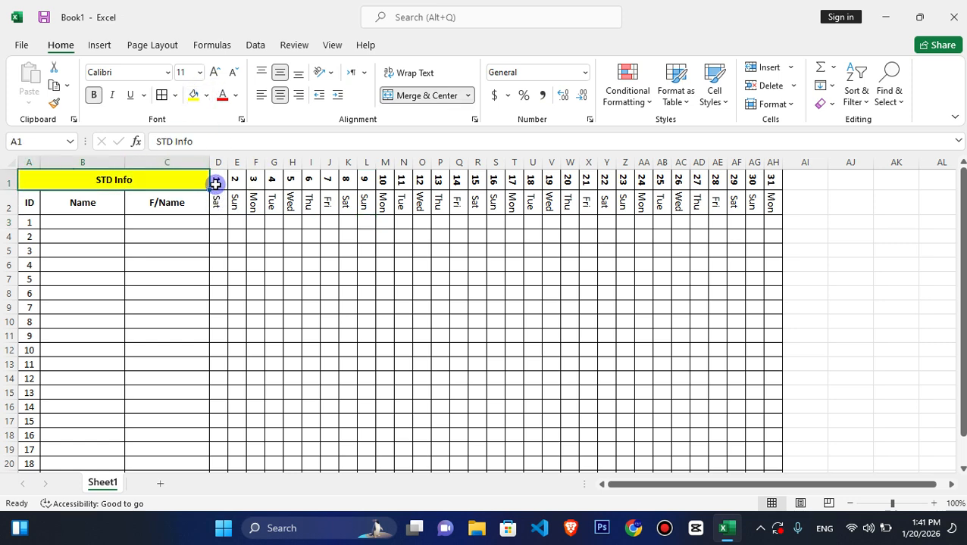
{"action": "left_click_drag", "start_coordinate": [216, 184], "coordinate": [795, 155]}
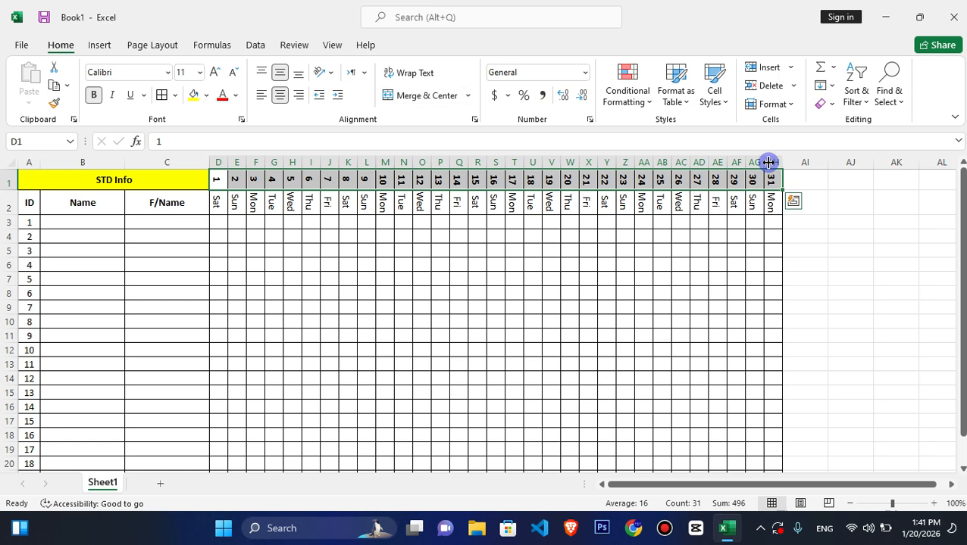
{"action": "left_click", "coordinate": [207, 95]}
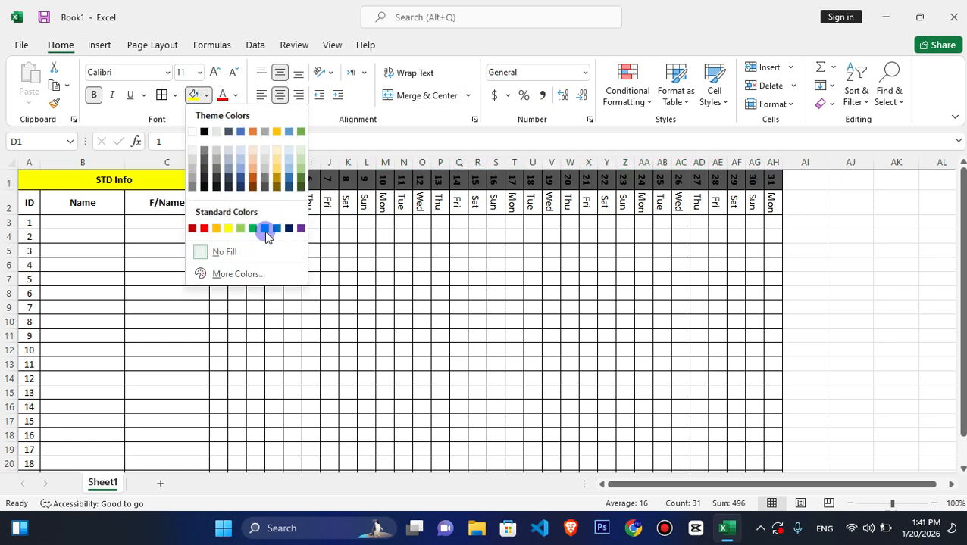
{"action": "left_click", "coordinate": [240, 224]}
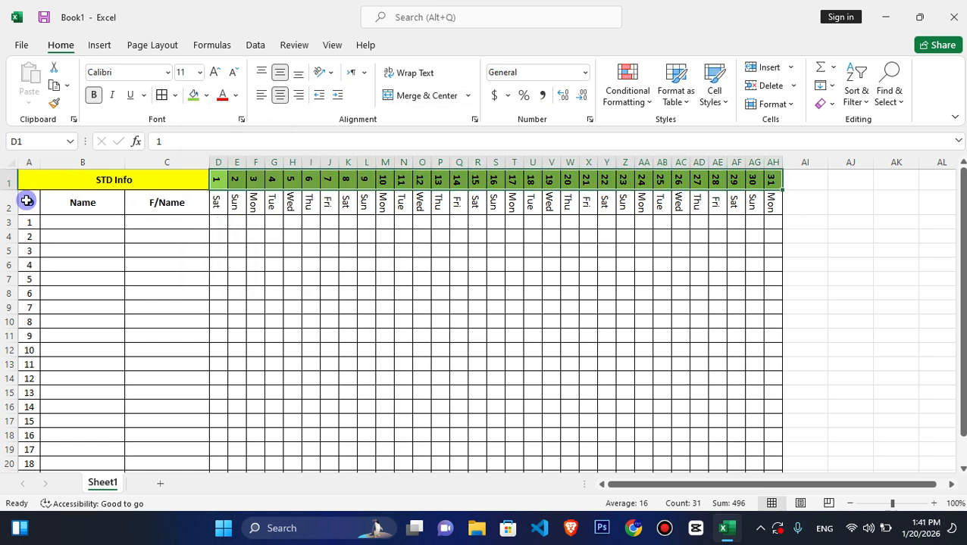
- Fill the ID, Name and F/Name headings with light gold and the weekday names in D2:AH2 with light blue
{"action": "left_click_drag", "start_coordinate": [26, 201], "coordinate": [164, 197]}
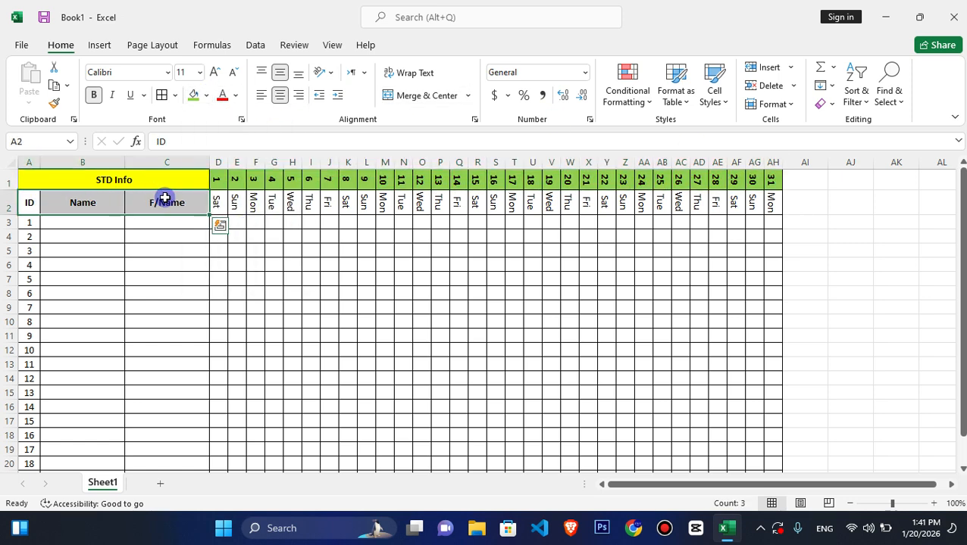
{"action": "left_click", "coordinate": [206, 94]}
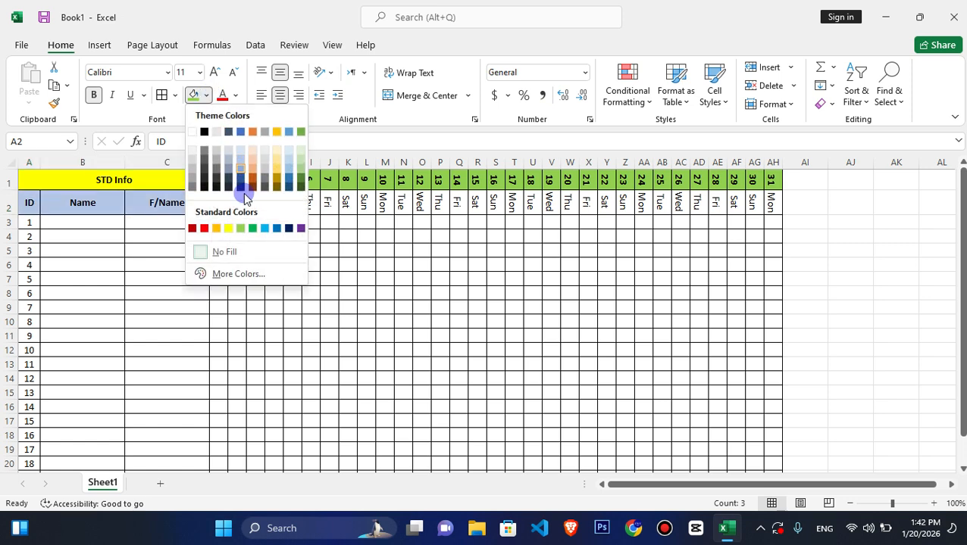
{"action": "left_click", "coordinate": [273, 161]}
{"action": "left_click_drag", "start_coordinate": [219, 201], "coordinate": [768, 197]}
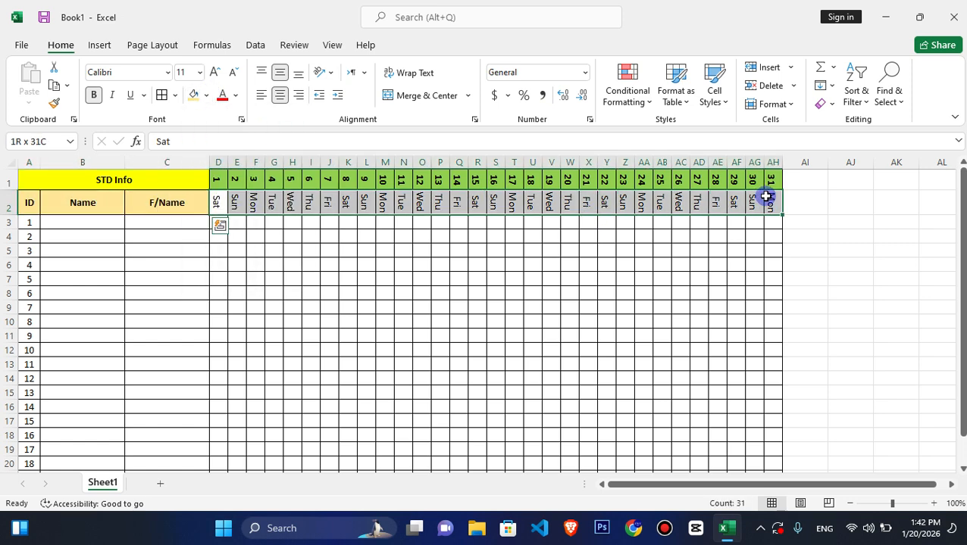
{"action": "left_click", "coordinate": [206, 96]}
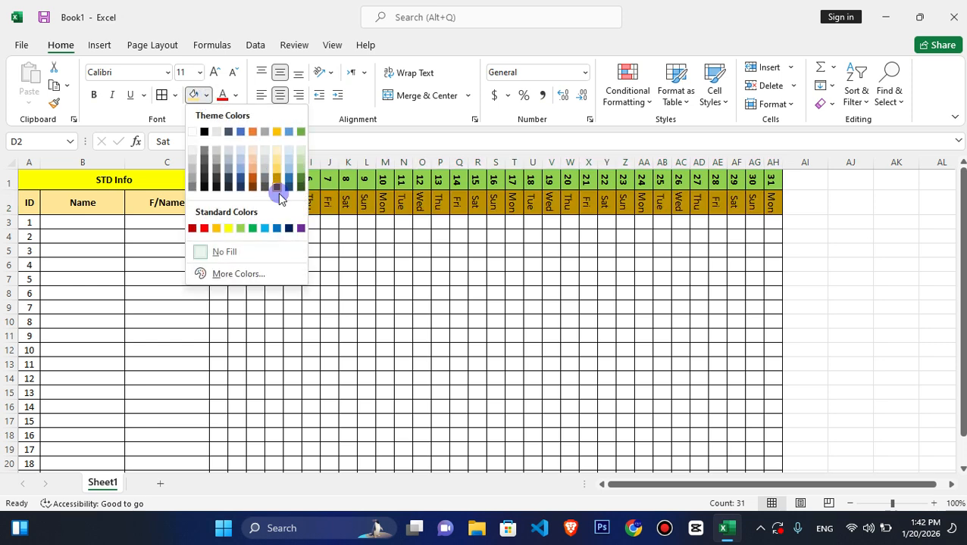
{"action": "left_click", "coordinate": [242, 161]}
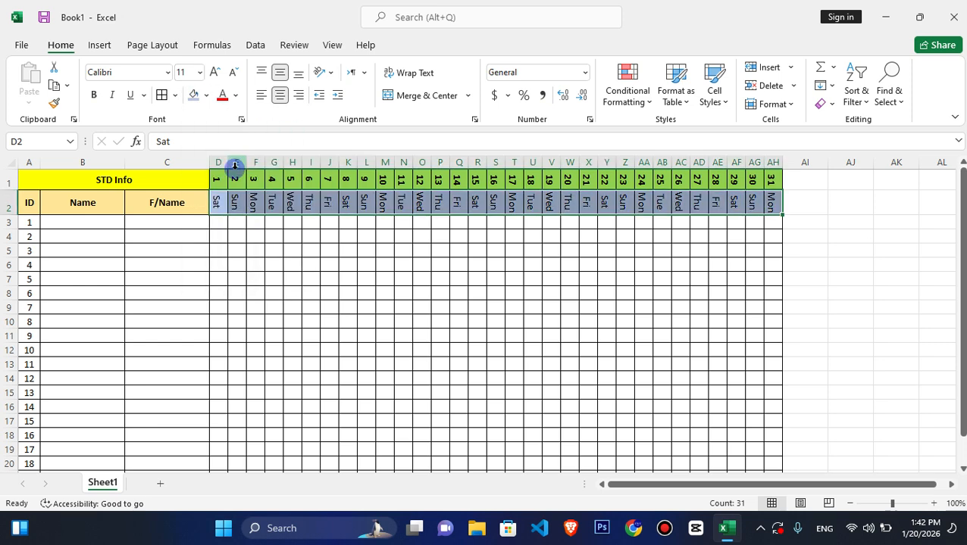
{"action": "left_click", "coordinate": [373, 239]}
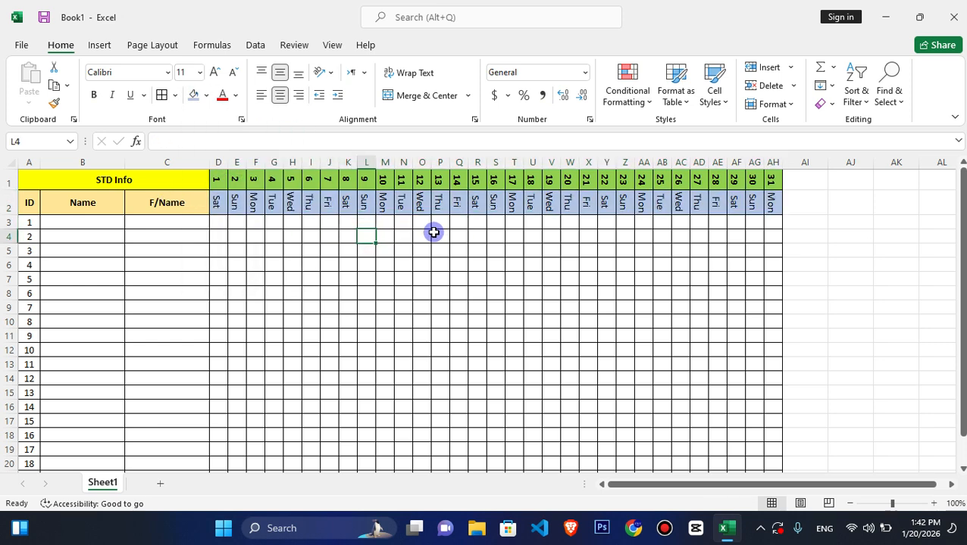
- Add a Text That Contains conditional formatting rule to D3:AH22 that fills cells containing P with solid green
{"action": "left_click", "coordinate": [80, 221]}
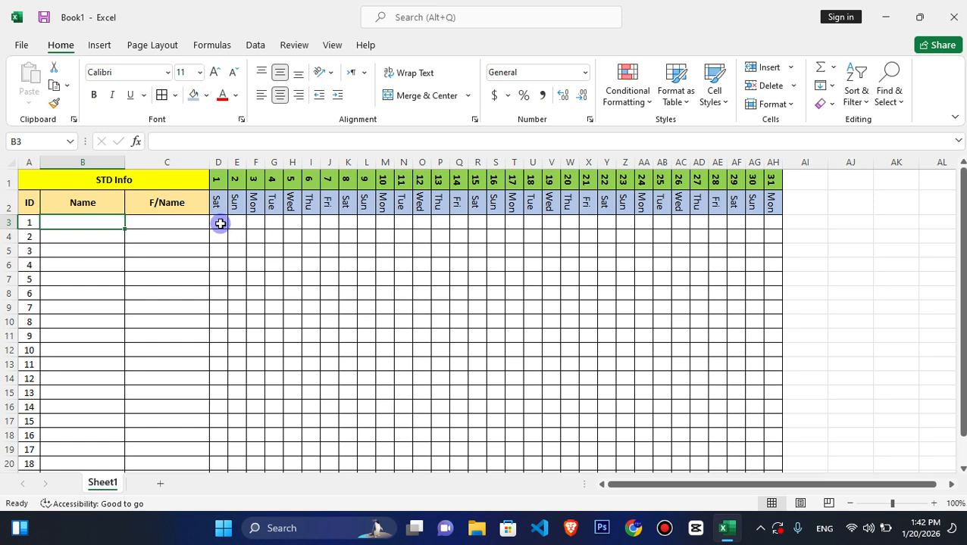
{"action": "left_click_drag", "start_coordinate": [219, 223], "coordinate": [772, 449]}
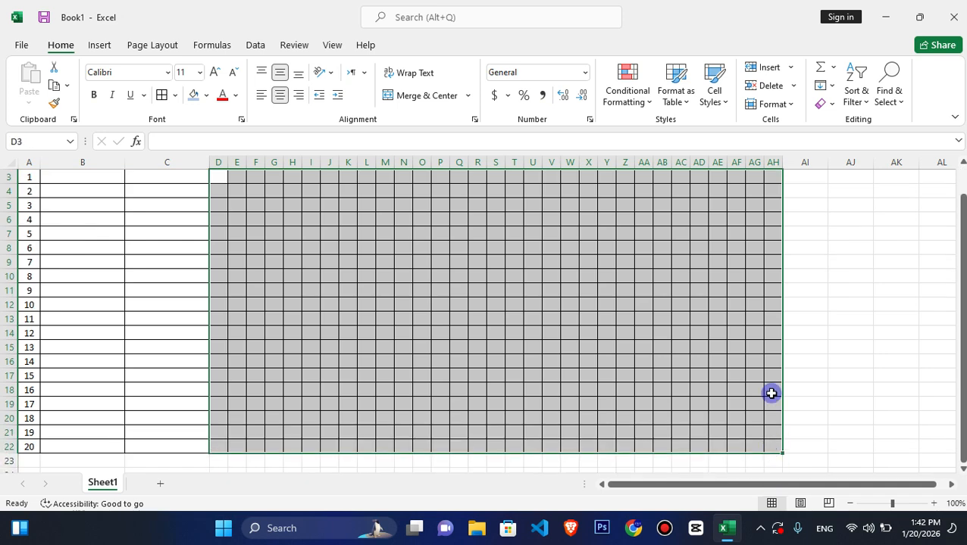
{"action": "left_click", "coordinate": [636, 95]}
{"action": "mouse_move", "coordinate": [673, 134]}
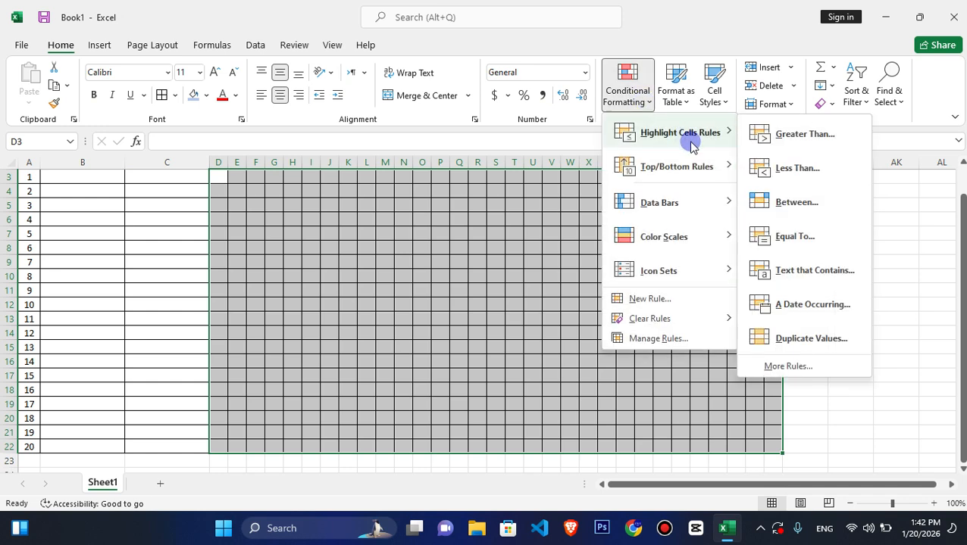
{"action": "left_click", "coordinate": [809, 265]}
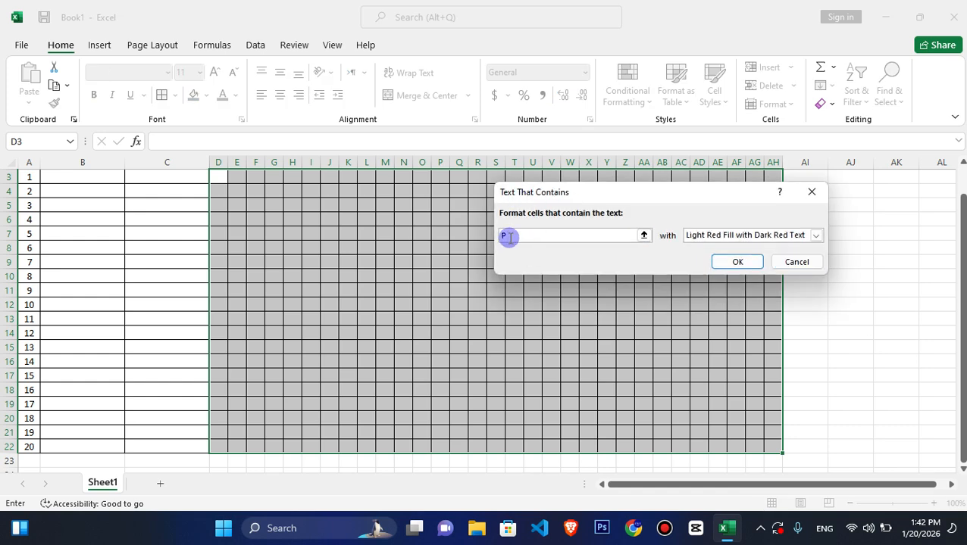
{"action": "left_click", "coordinate": [769, 237]}
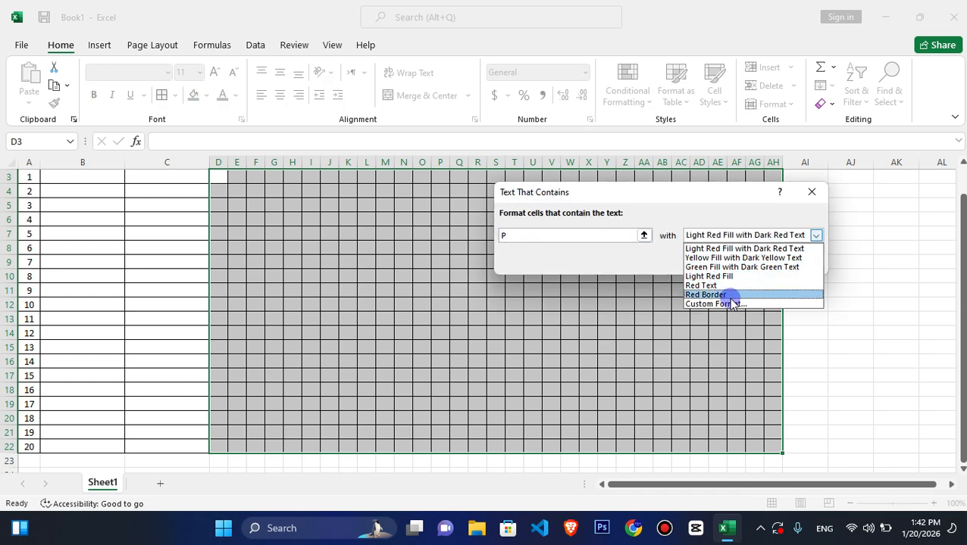
{"action": "left_click", "coordinate": [728, 304]}
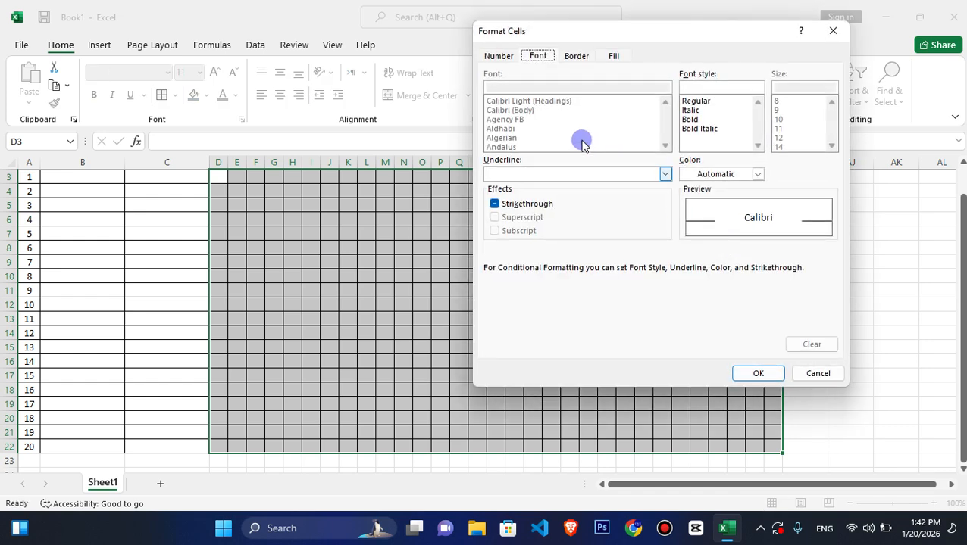
{"action": "left_click", "coordinate": [612, 56]}
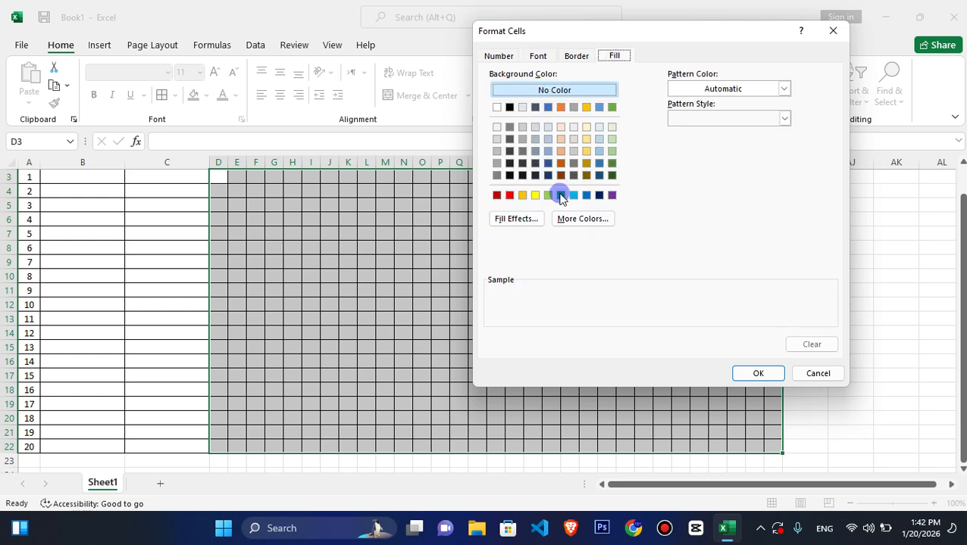
{"action": "left_click", "coordinate": [560, 195]}
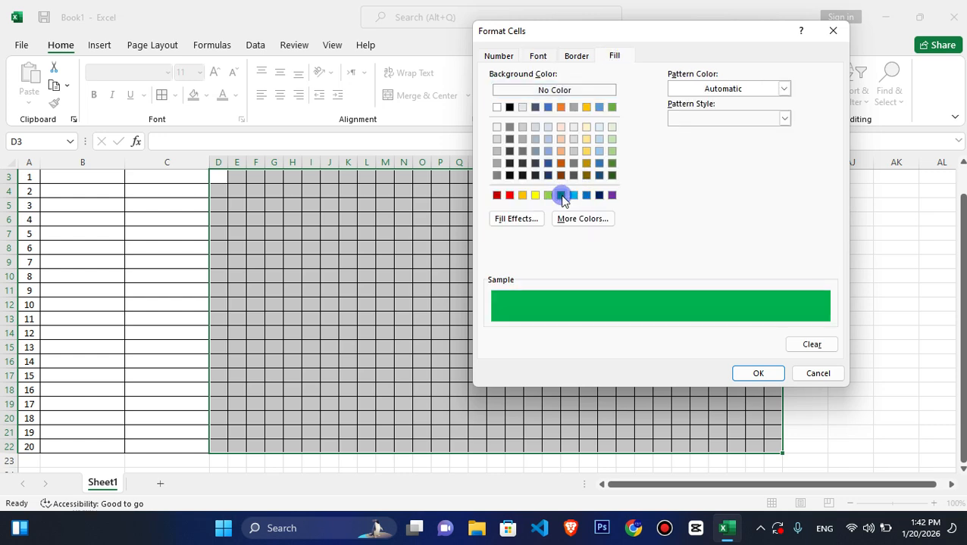
{"action": "left_click", "coordinate": [758, 375]}
{"action": "left_click", "coordinate": [730, 261]}
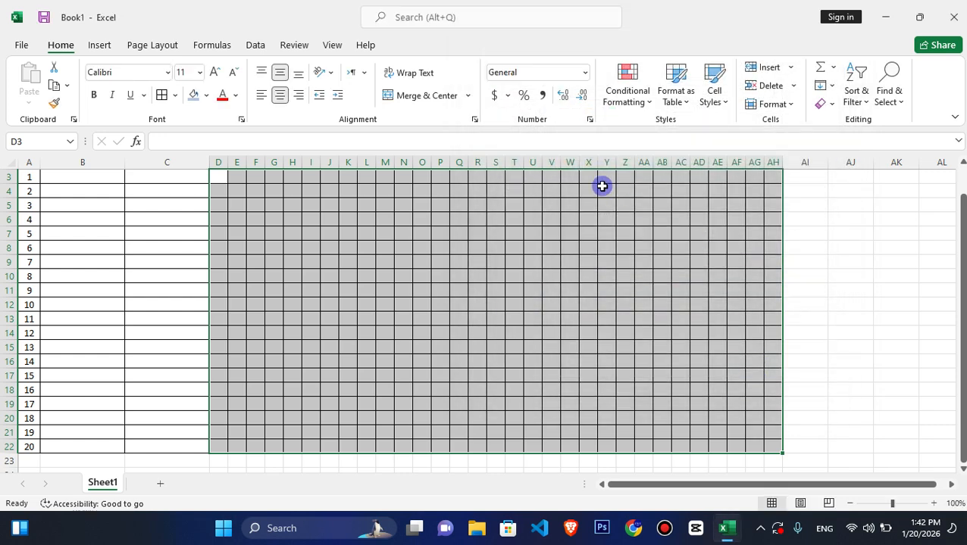
- Add a second Text That Contains rule to D3:AH22 that fills cells containing A with solid red
{"action": "left_click", "coordinate": [627, 97]}
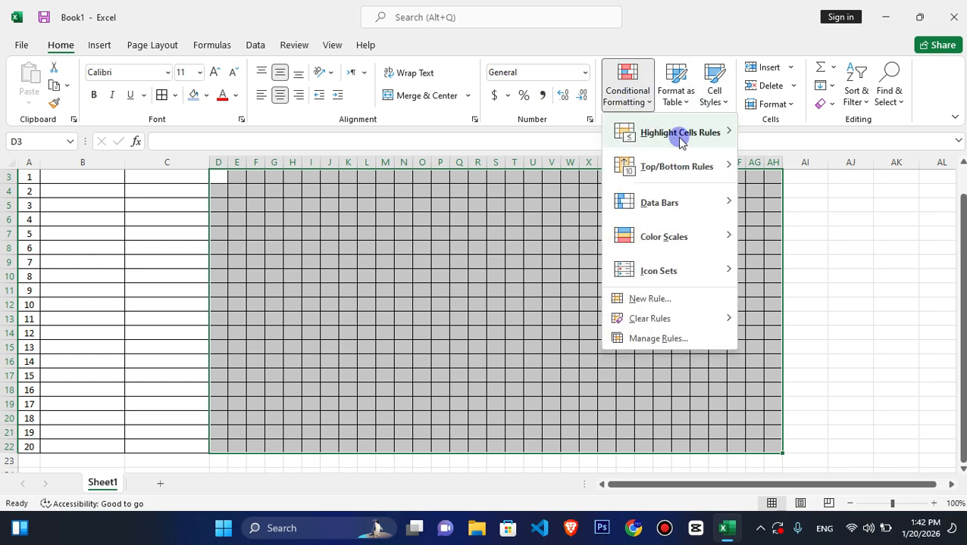
{"action": "mouse_move", "coordinate": [675, 132]}
{"action": "left_click", "coordinate": [799, 269]}
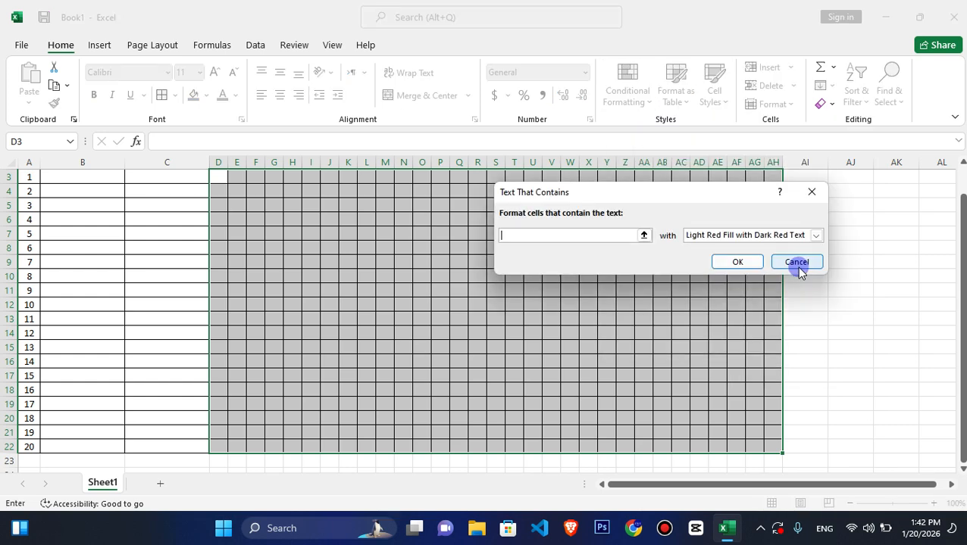
{"action": "left_click", "coordinate": [816, 235]}
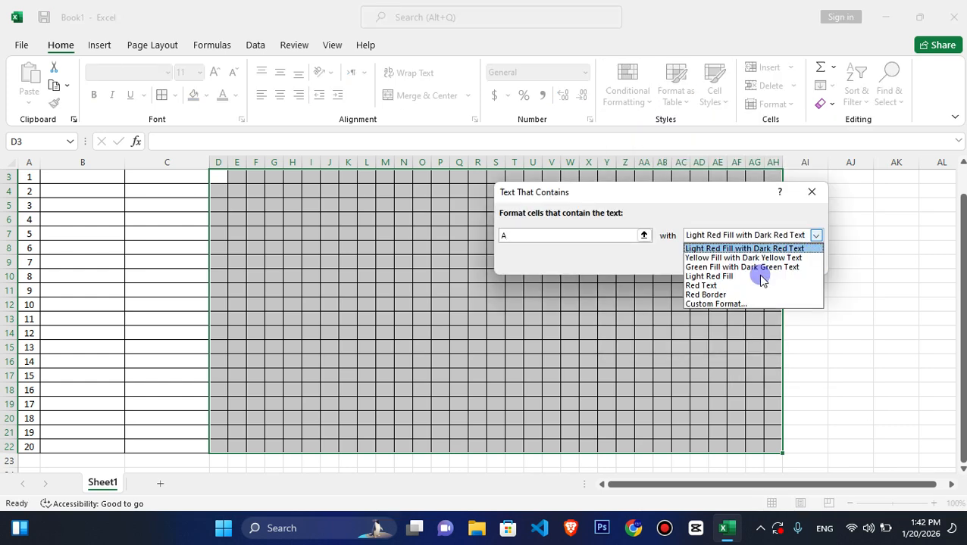
{"action": "left_click", "coordinate": [726, 306]}
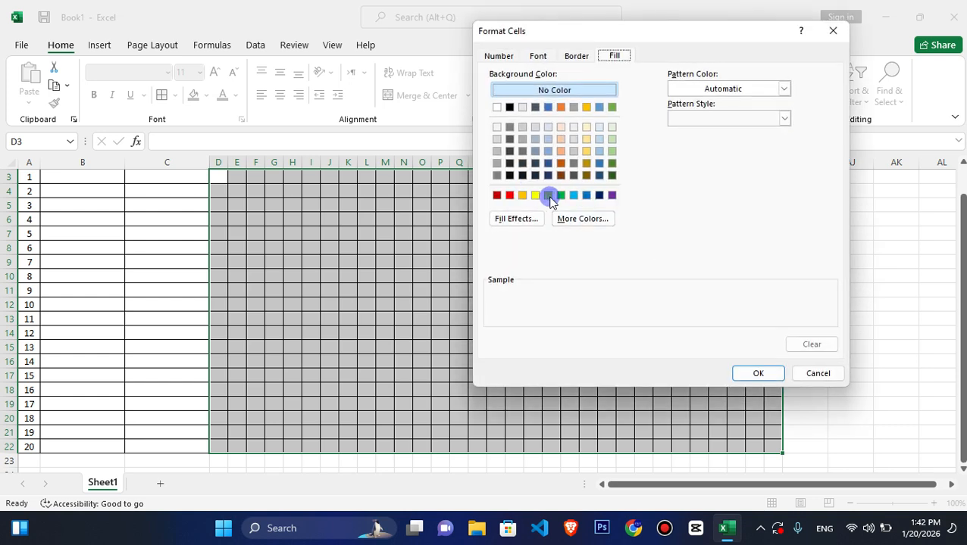
{"action": "left_click", "coordinate": [509, 195]}
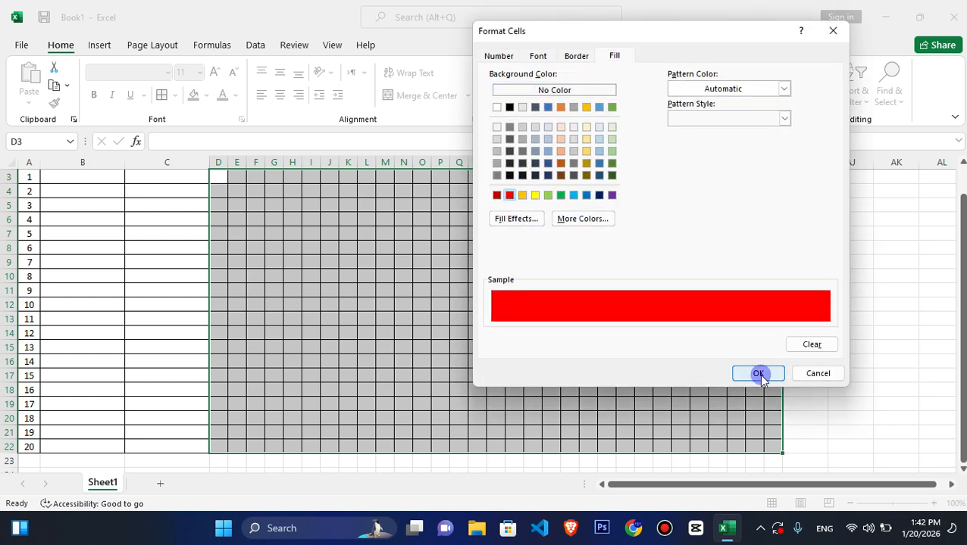
{"action": "left_click", "coordinate": [757, 373]}
{"action": "left_click", "coordinate": [735, 262]}
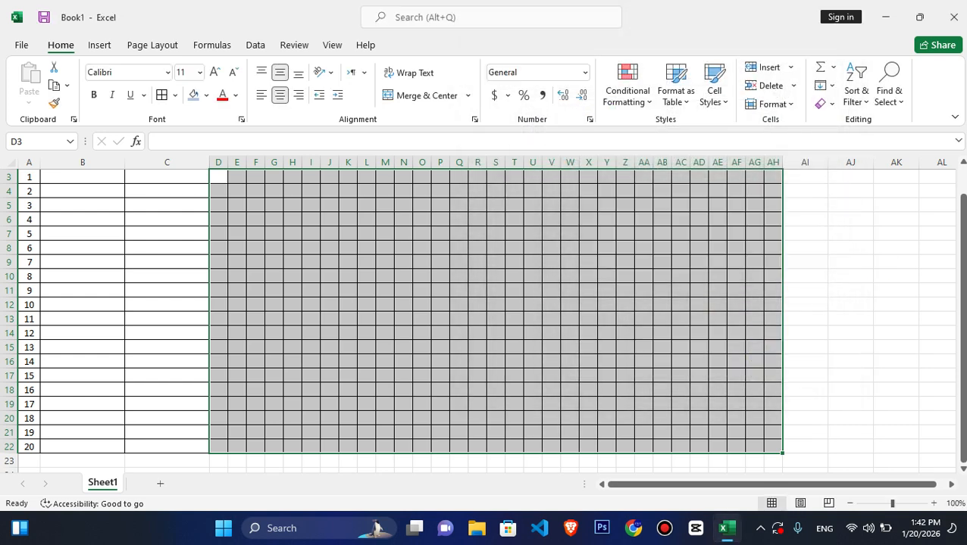
- Enter the mark P for student 1 on days 1 to 8, in cells D3:K3
{"action": "left_click_drag", "start_coordinate": [960, 276], "coordinate": [961, 195]}
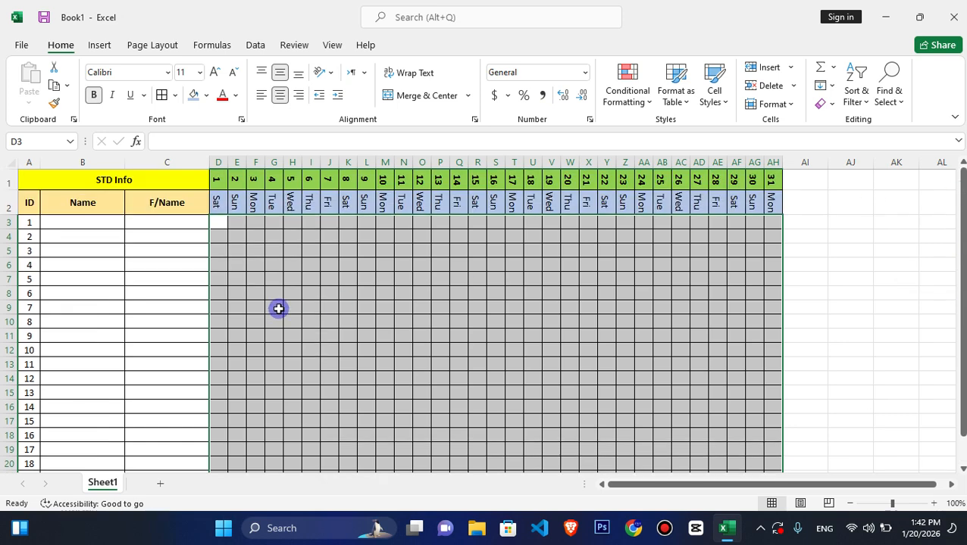
{"action": "left_click", "coordinate": [221, 223]}
{"action": "left_click", "coordinate": [222, 223]}
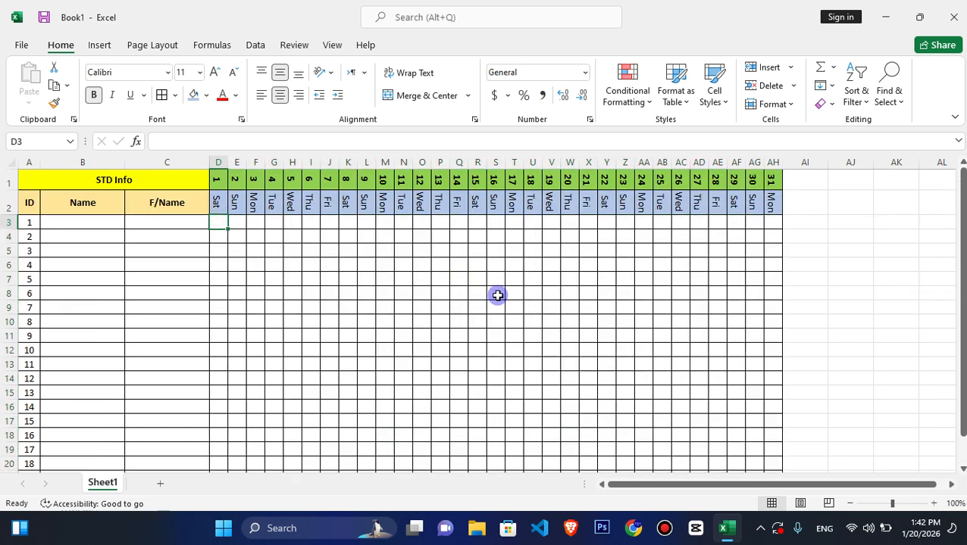
{"action": "type", "text": "p"}
{"action": "key", "text": "Tab"}
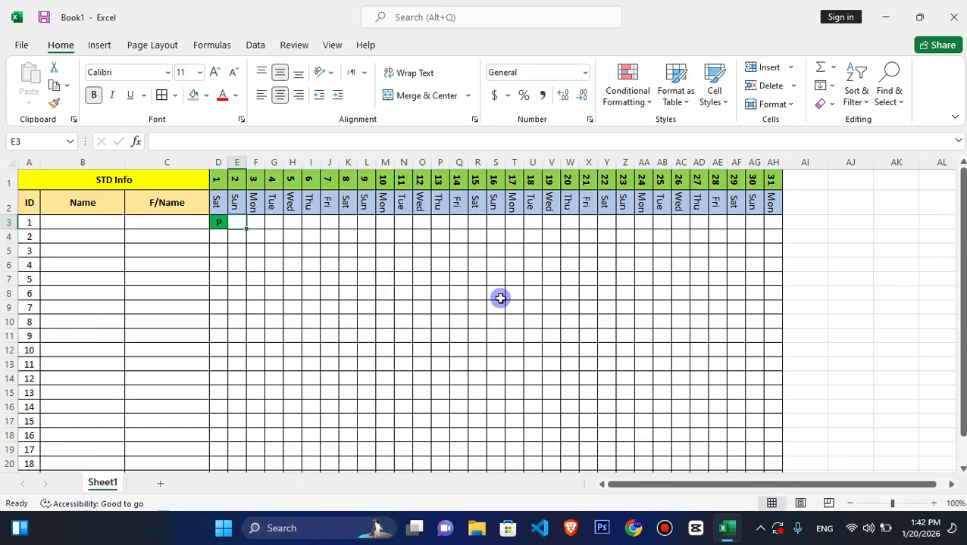
{"action": "type", "text": "p"}
{"action": "key", "text": "Tab"}
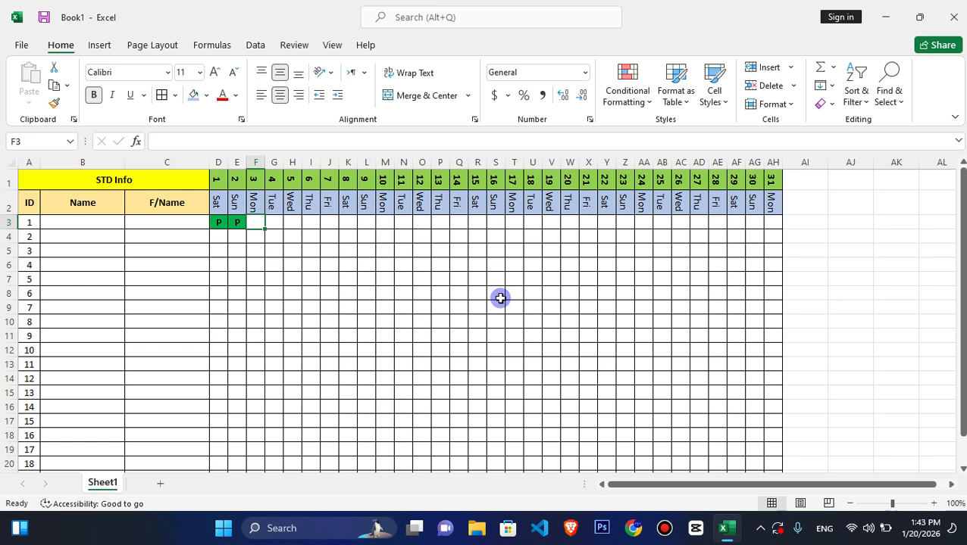
{"action": "type", "text": "p"}
{"action": "key", "text": "Tab"}
{"action": "type", "text": "p"}
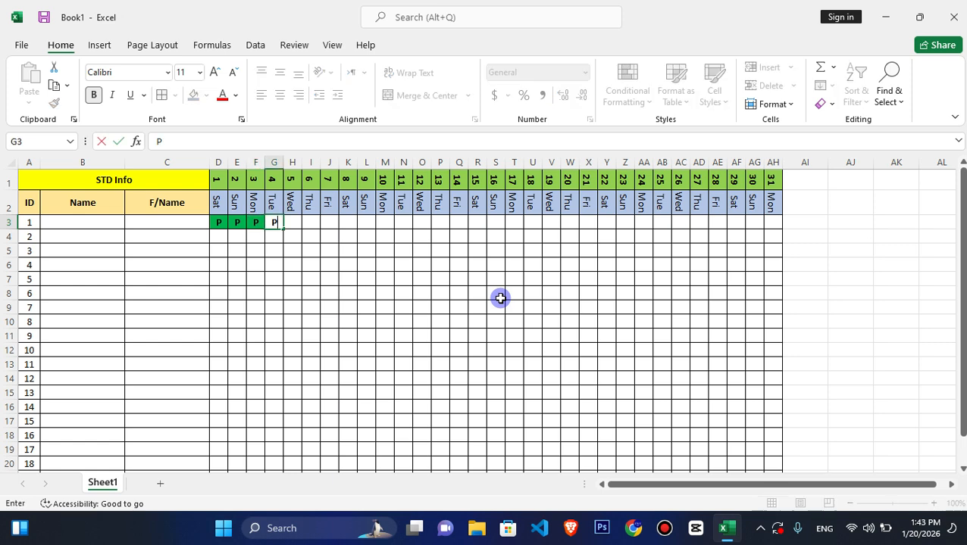
{"action": "key", "text": "Tab"}
{"action": "type", "text": "p"}
{"action": "key", "text": "Tab"}
{"action": "type", "text": "p"}
{"action": "key", "text": "Tab"}
{"action": "type", "text": "p"}
{"action": "key", "text": "Tab"}
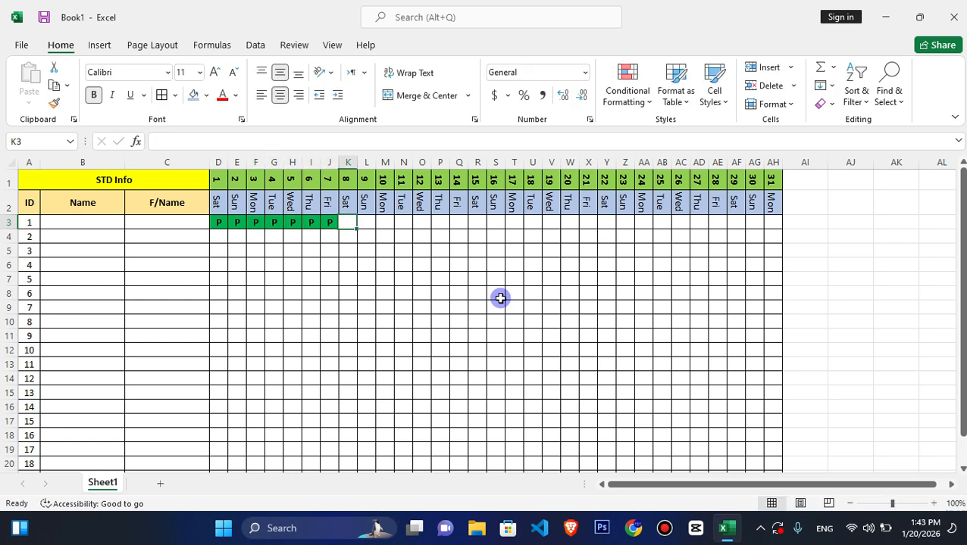
{"action": "type", "text": "p"}
{"action": "key", "text": "Tab"}
- Enter the mark A for student 1 on days 9 to 16, in cells L3:S3
{"action": "type", "text": "A\tA\tA\t"}
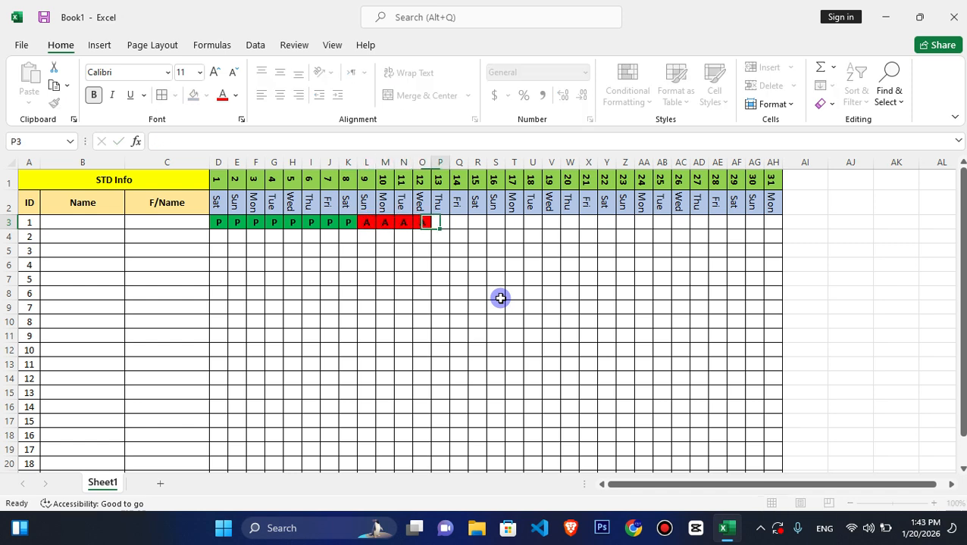
{"action": "type", "text": "A\tA\tA\tA\tA"}
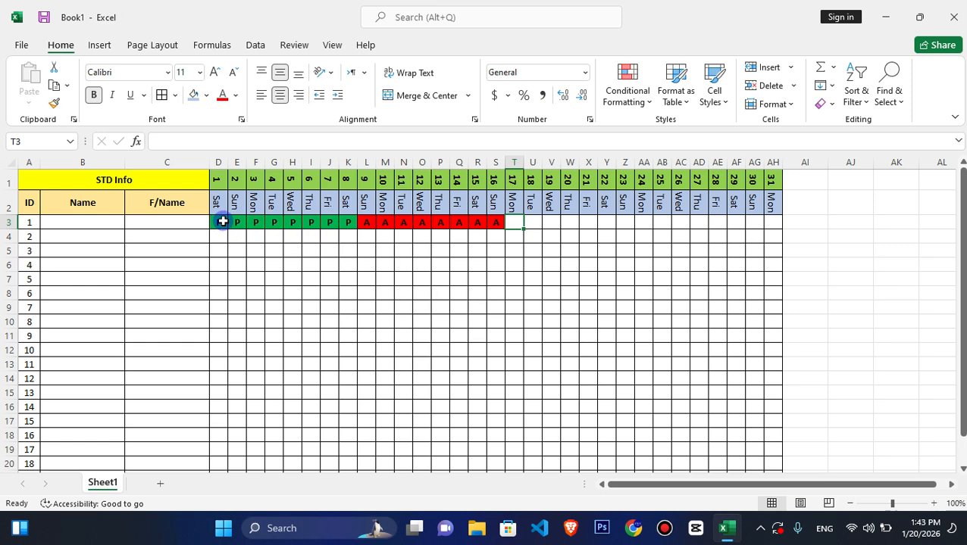
{"action": "left_click", "coordinate": [272, 221]}
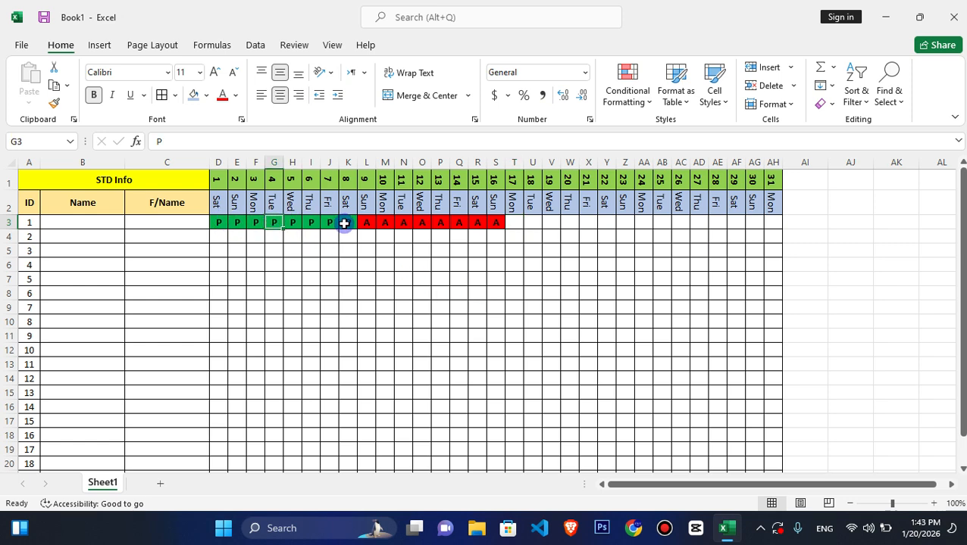
{"action": "left_click", "coordinate": [381, 224]}
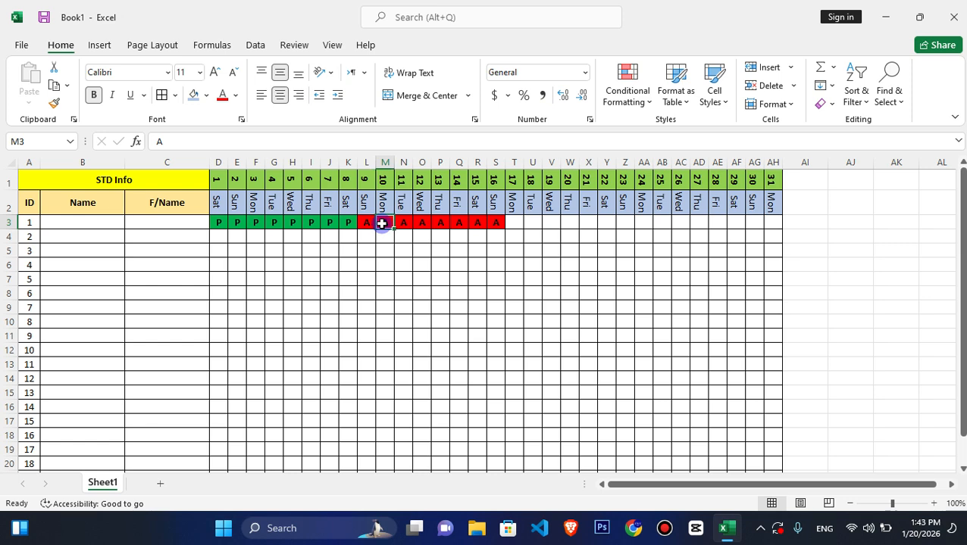
- Add a new worksheet and enter the headings ID, Name, Marks and Result in A1:D1
{"action": "left_click", "coordinate": [155, 486]}
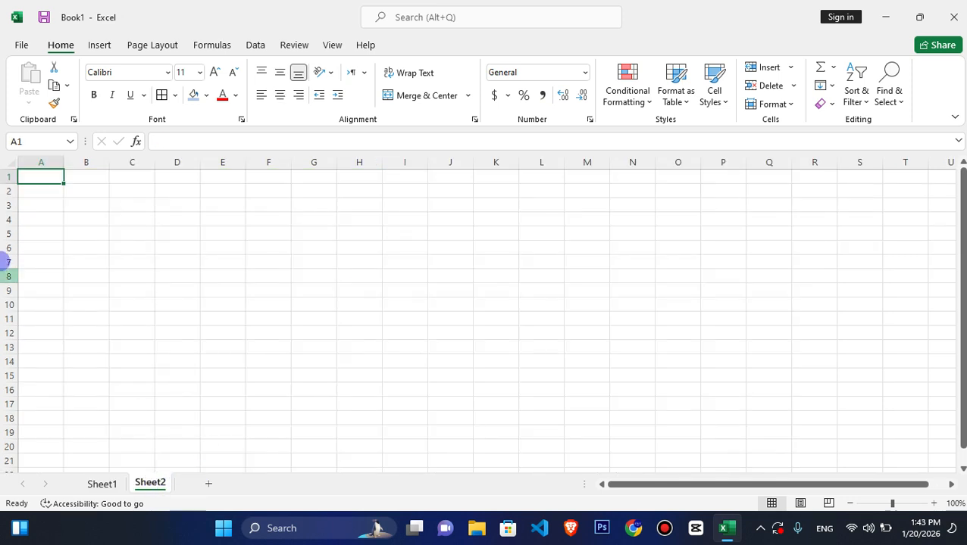
{"action": "type", "text": "id"}
{"action": "key", "text": "ctrl+Return"}
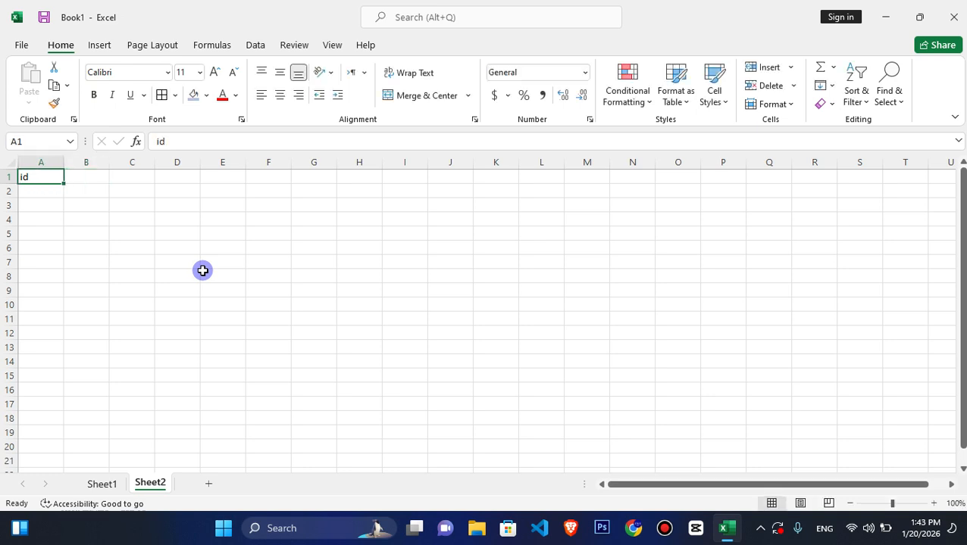
{"action": "type", "text": "D"}
{"action": "key", "text": "Tab"}
{"action": "type", "text": "N"}
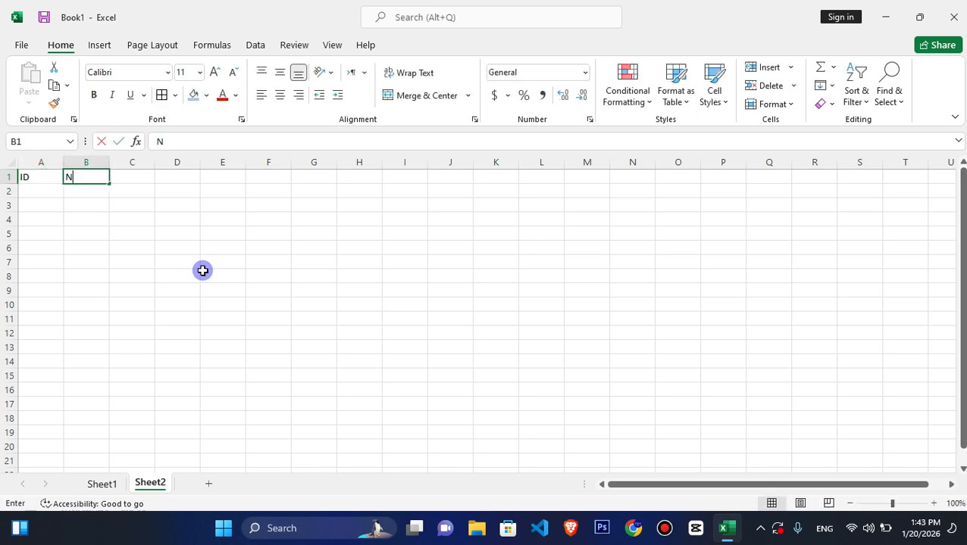
{"action": "key", "text": "BackSpace"}
{"action": "type", "text": "Name"}
{"action": "key", "text": "Tab"}
{"action": "type", "text": "M"}
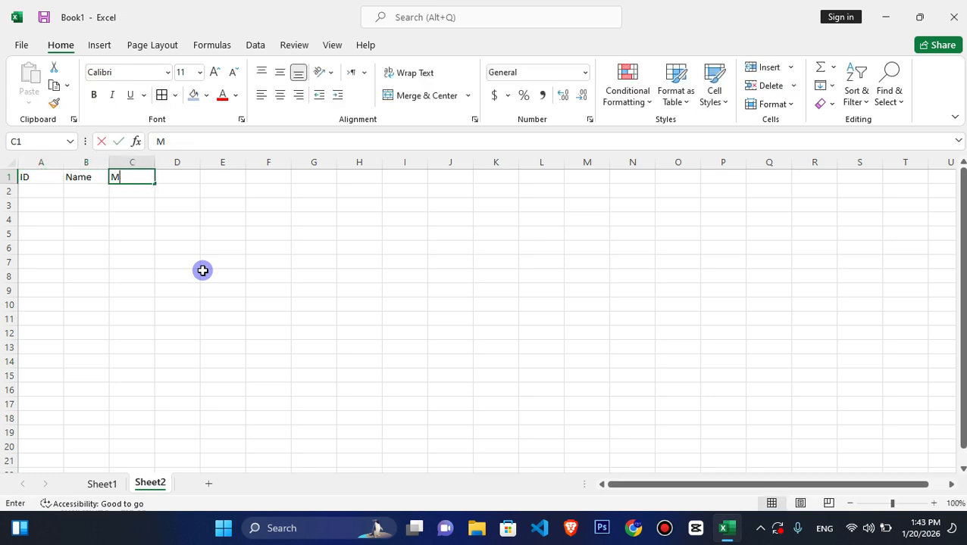
{"action": "type", "text": "arks"}
{"action": "key", "text": "Tab"}
{"action": "type", "text": "Resu"}
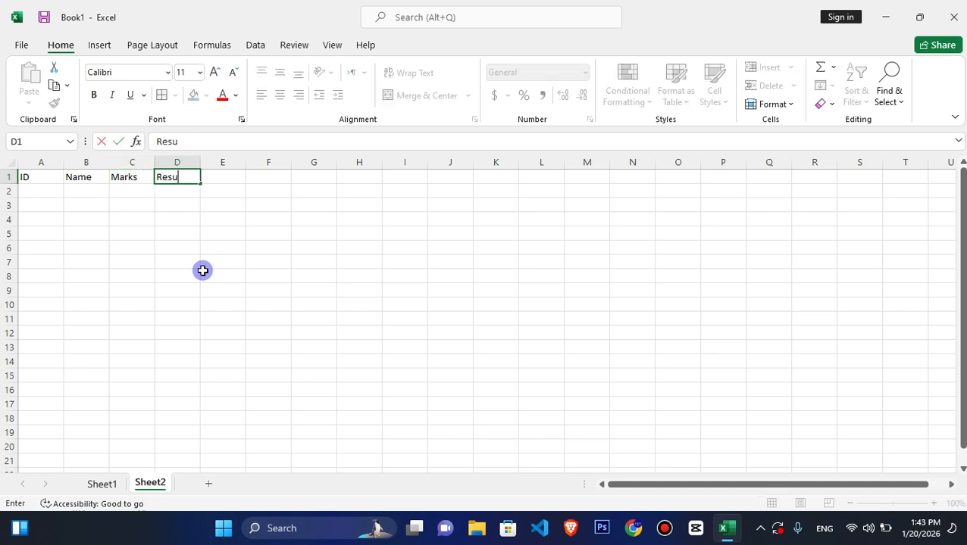
{"action": "type", "text": "lt"}
{"action": "key", "text": "Return"}
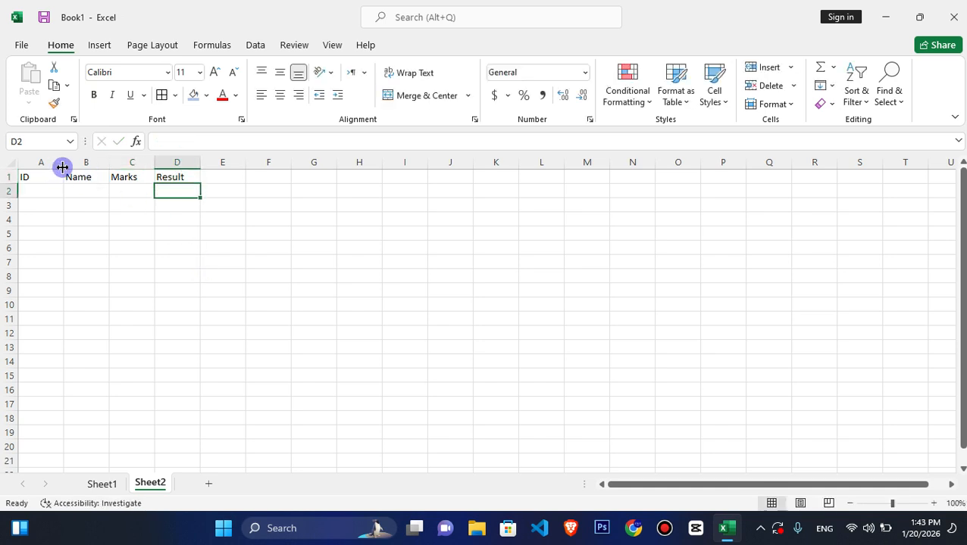
- Narrow the ID column and format A1:D13 with all borders and horizontally and vertically centred text
{"action": "left_click_drag", "start_coordinate": [62, 166], "coordinate": [167, 346]}
{"action": "left_click", "coordinate": [31, 189]}
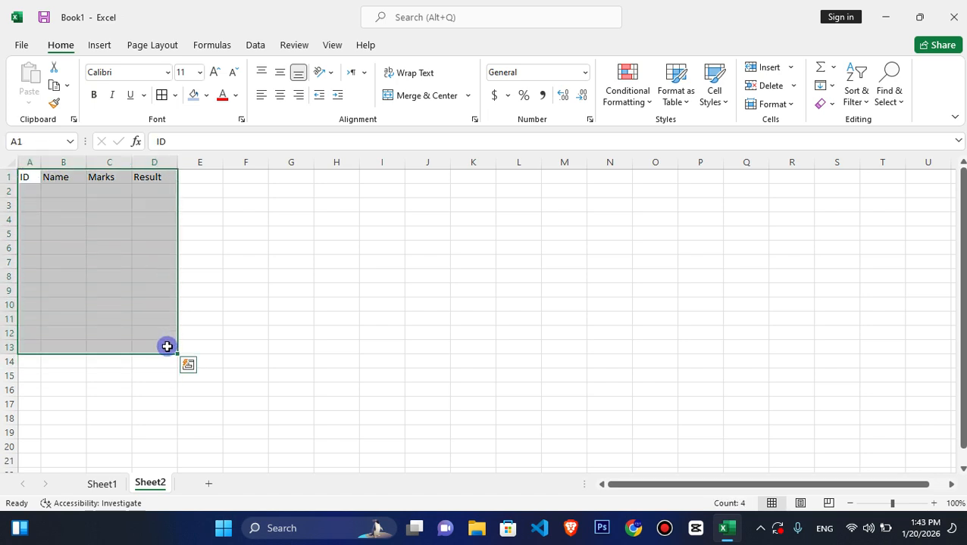
{"action": "left_click", "coordinate": [161, 97]}
{"action": "left_click", "coordinate": [279, 95]}
{"action": "left_click", "coordinate": [278, 74]}
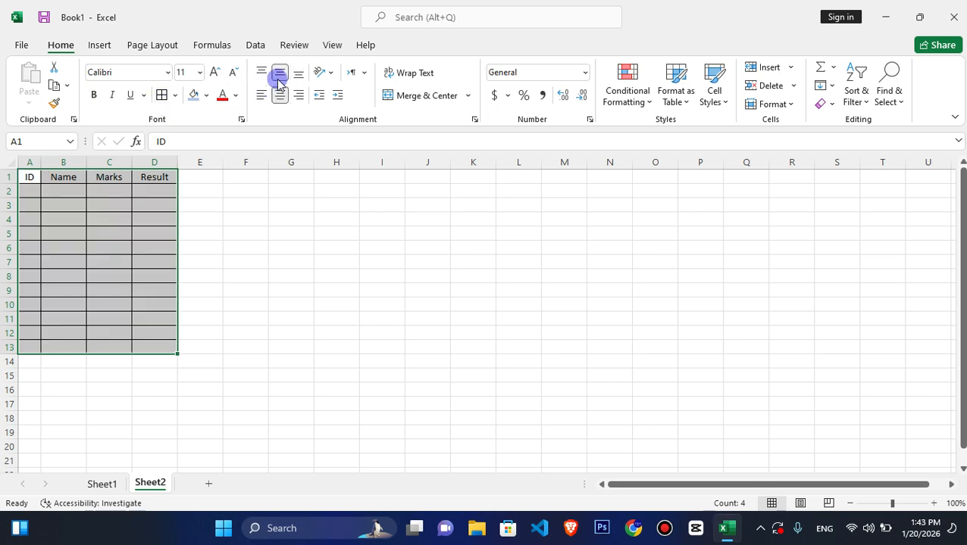
- Widen the Name and Result columns, slightly narrow Marks, and make heading row A1:D1 a little taller and bold
{"action": "left_click_drag", "start_coordinate": [84, 165], "coordinate": [167, 164]}
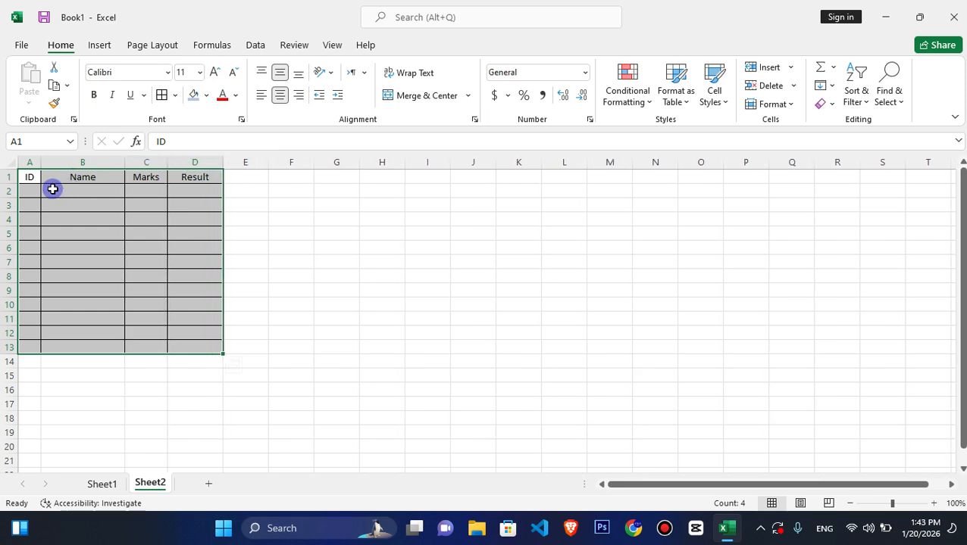
{"action": "left_click_drag", "start_coordinate": [9, 183], "coordinate": [181, 166]}
{"action": "key", "text": "ctrl+b"}
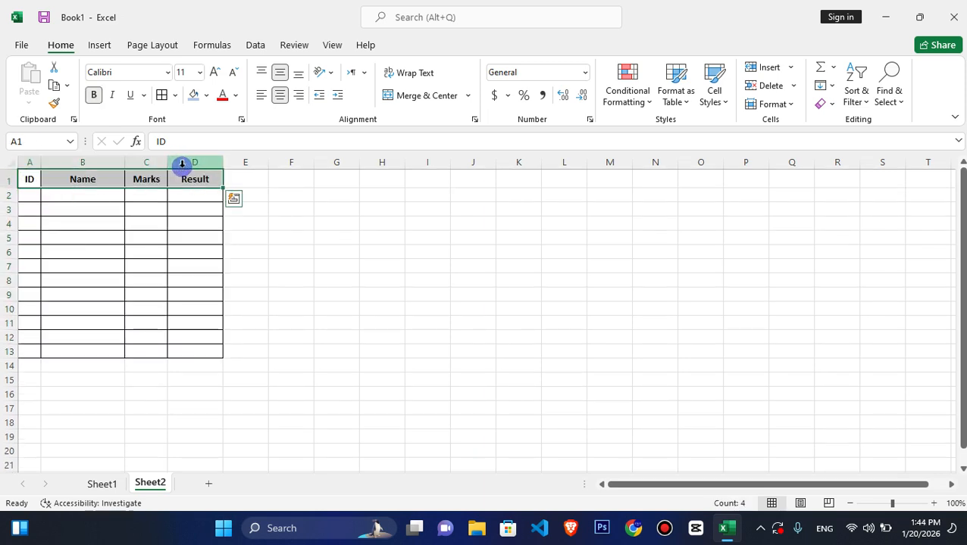
- Fill heading row A1:D1 with light blue and number the ID column from 1 to 12 in A2:A13
{"action": "left_click", "coordinate": [194, 95]}
{"action": "double_click", "coordinate": [29, 196]}
{"action": "key", "text": "Return"}
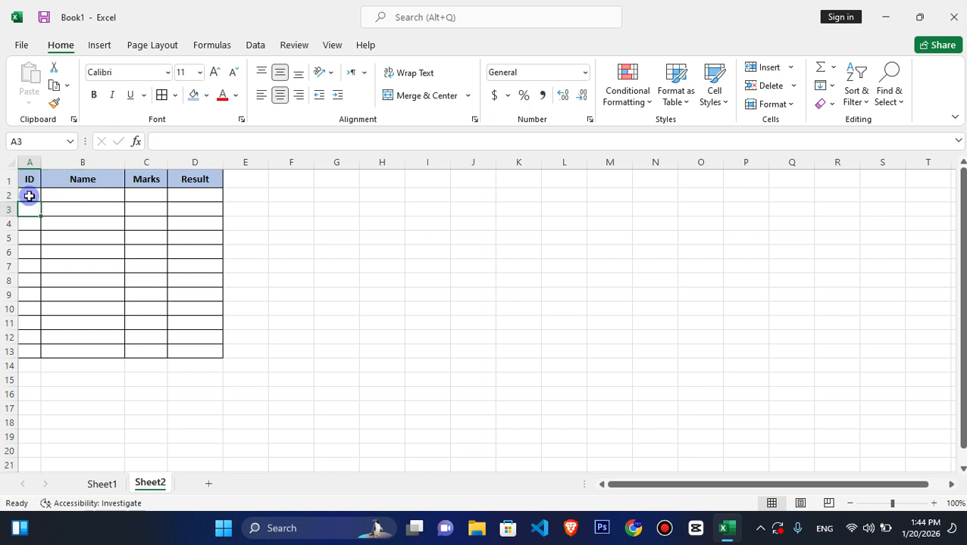
{"action": "left_click", "coordinate": [32, 196]}
{"action": "left_click_drag", "start_coordinate": [40, 201], "coordinate": [32, 353]}
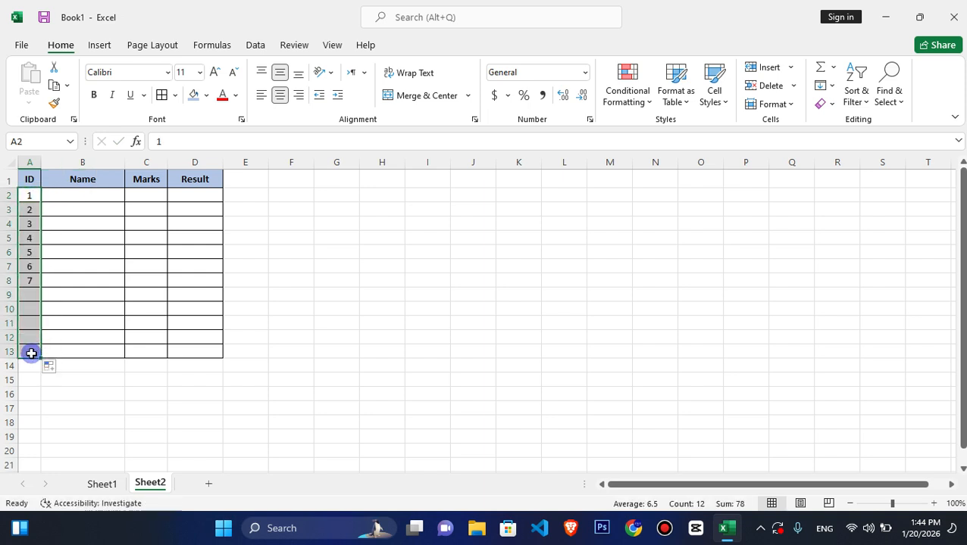
- Enter the student names for IDs 1 to 5 in cells B2:B6
{"action": "left_click", "coordinate": [96, 196]}
{"action": "type", "text": "Ahm"}
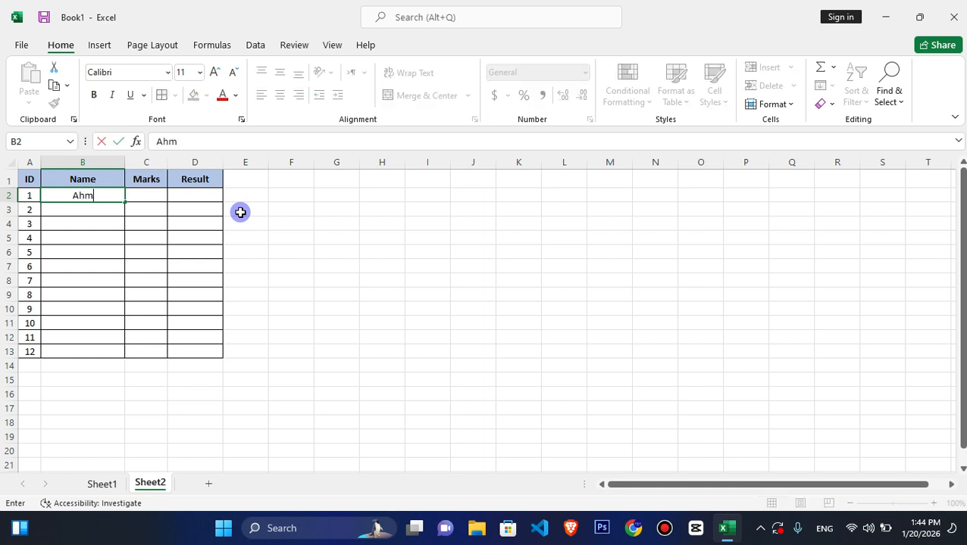
{"action": "type", "text": "ad"}
{"action": "key", "text": "Return"}
{"action": "type", "text": "Khan"}
{"action": "key", "text": "Return"}
{"action": "type", "text": "Jan"}
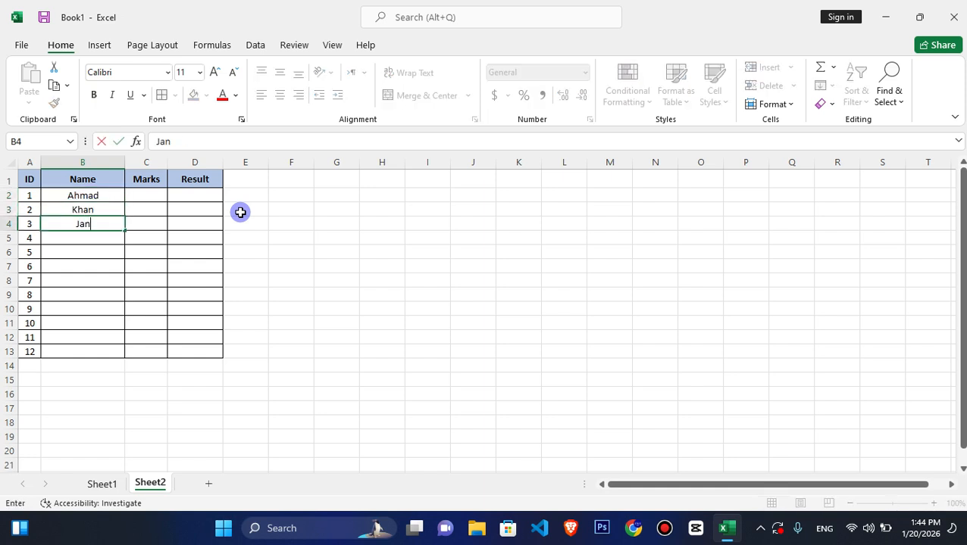
{"action": "key", "text": "Return"}
{"action": "type", "text": "Noor"}
{"action": "key", "text": "Return"}
{"action": "type", "text": "Ali"}
{"action": "key", "text": "Return"}
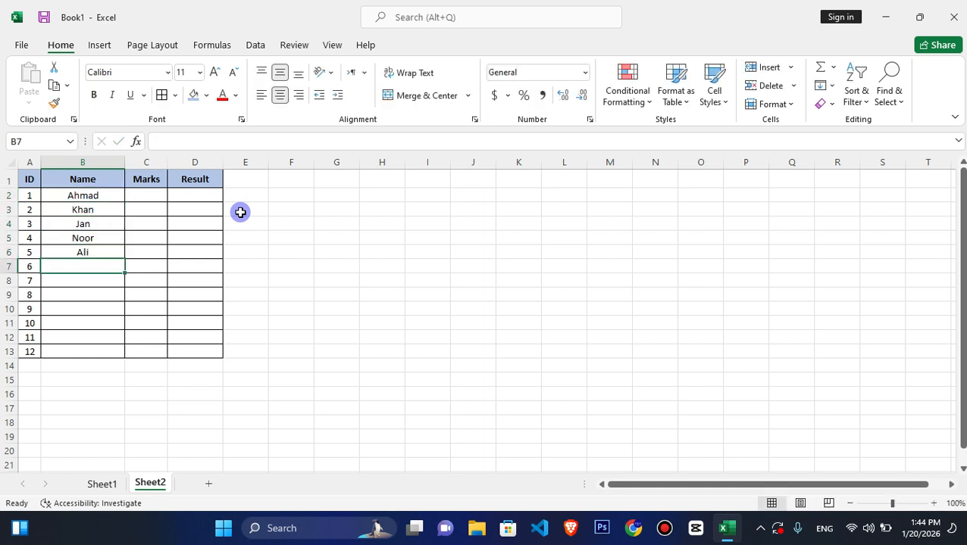
- Enter the student names for IDs 6 to 10 in cells B7:B11
{"action": "type", "text": "Siraj"}
{"action": "key", "text": "Return"}
{"action": "type", "text": "Miraj"}
{"action": "key", "text": "Return"}
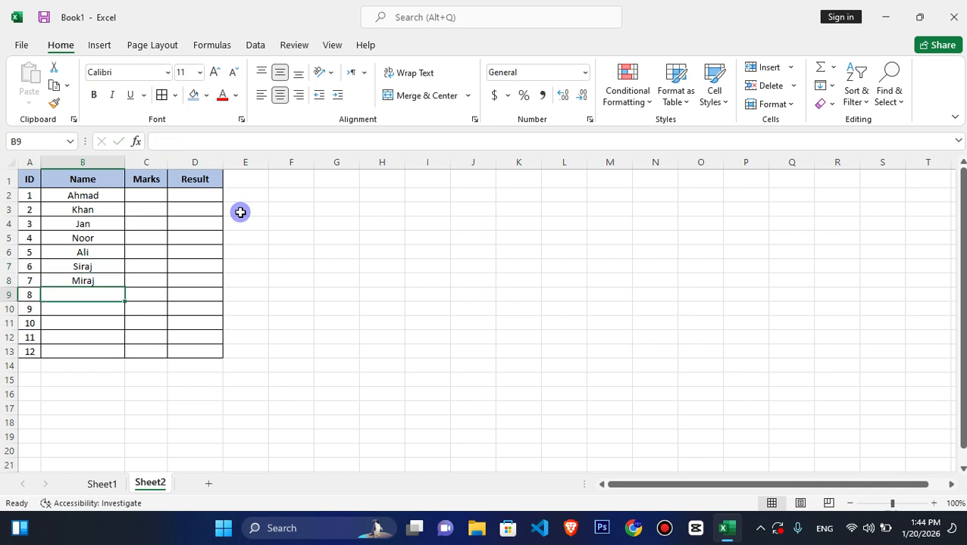
{"action": "type", "text": "Mohammad"}
{"action": "key", "text": "Return"}
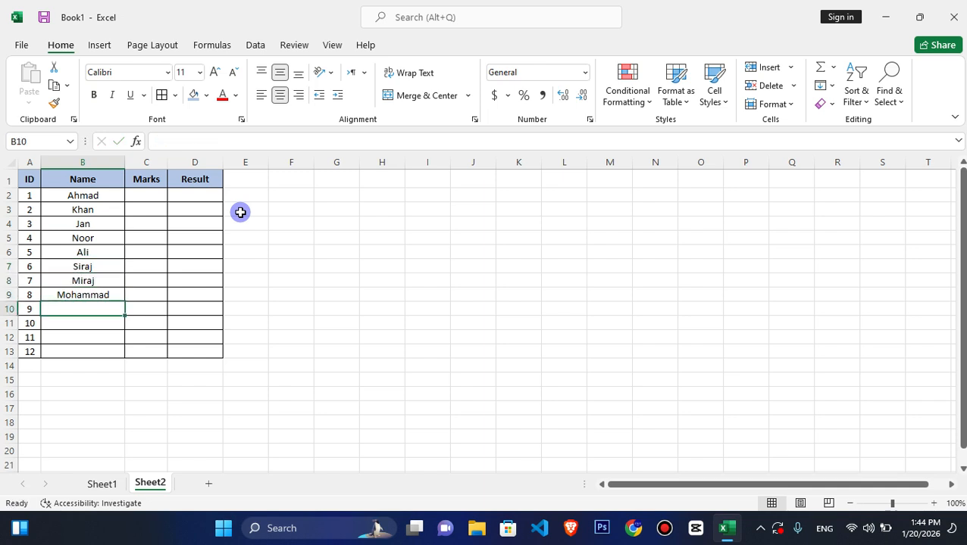
{"action": "type", "text": "Usman"}
{"action": "key", "text": "Return"}
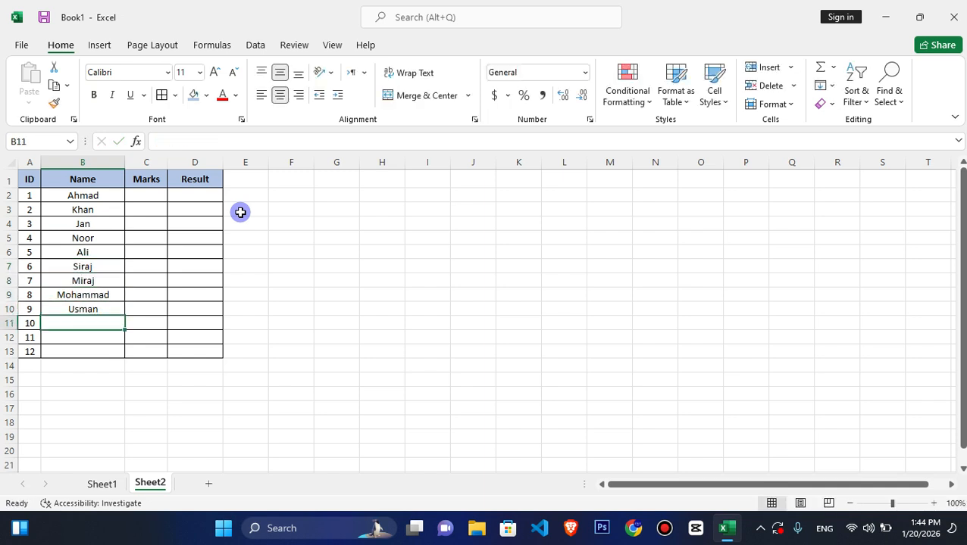
{"action": "type", "text": "Isamil"}
{"action": "key", "text": "Return"}
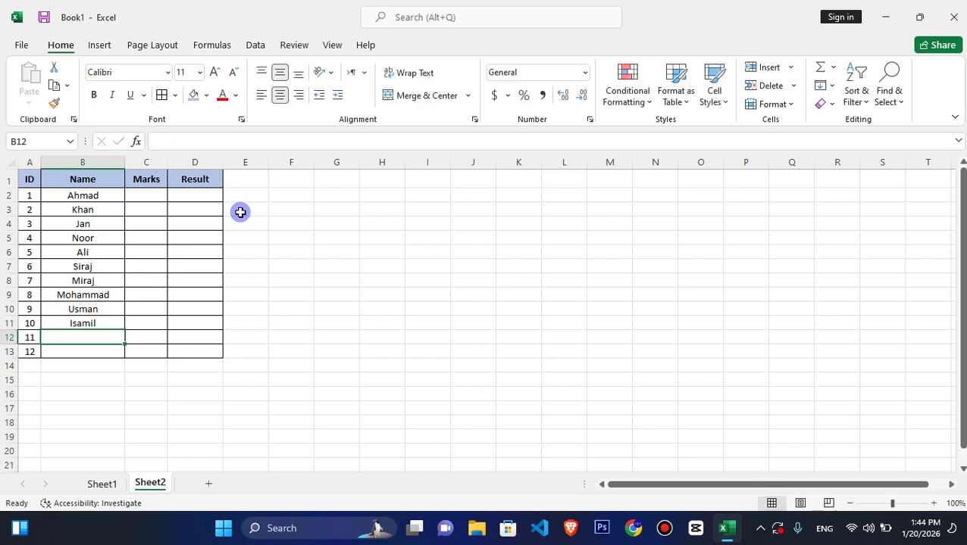
- Enter the student names for IDs 11 and 12 in B12:B13 and correct the spelling of the last one
{"action": "type", "text": "Haris"}
{"action": "key", "text": "Return"}
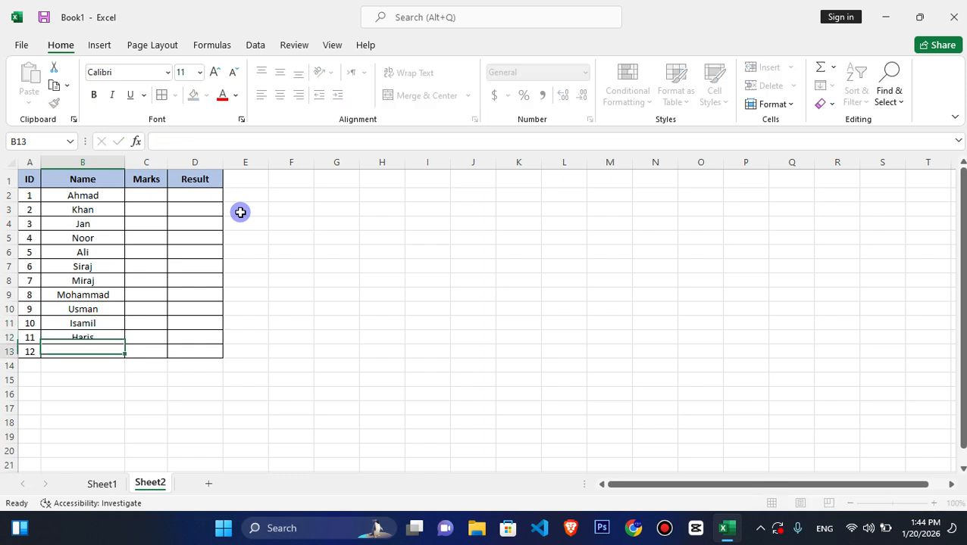
{"action": "type", "text": "K"}
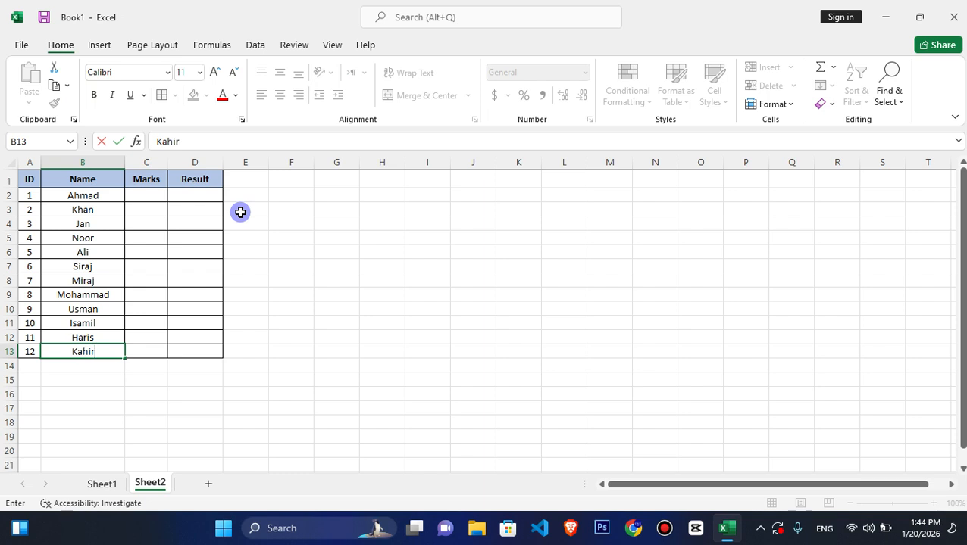
{"action": "type", "text": "ahibar"}
{"action": "key", "text": "Return"}
{"action": "left_click", "coordinate": [151, 196]}
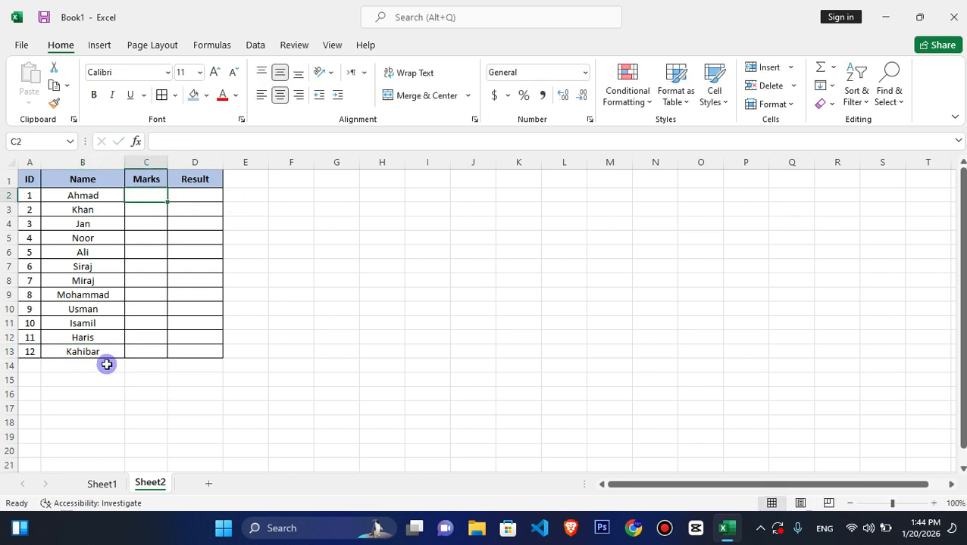
{"action": "left_click", "coordinate": [76, 353]}
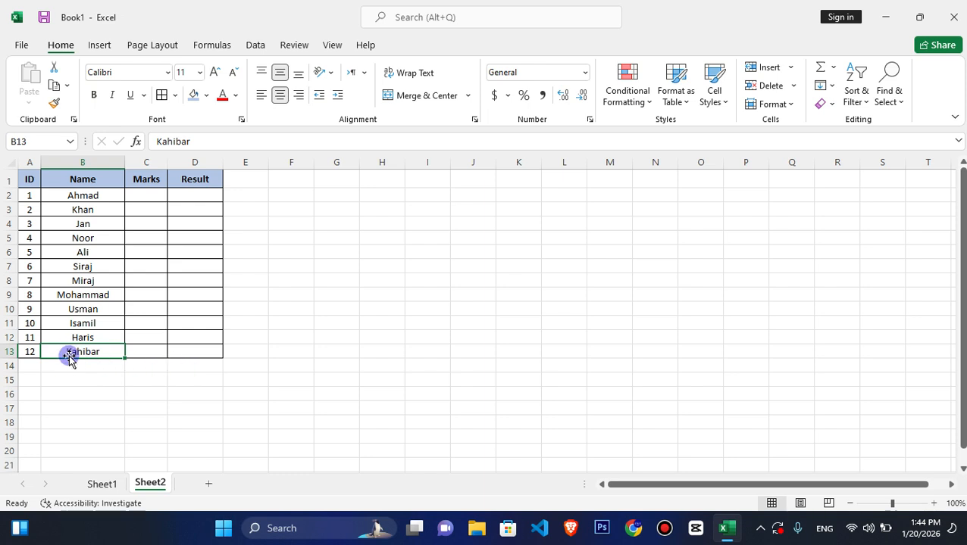
{"action": "double_click", "coordinate": [70, 353]}
{"action": "key", "text": "BackSpace"}
{"action": "key", "text": "Return"}
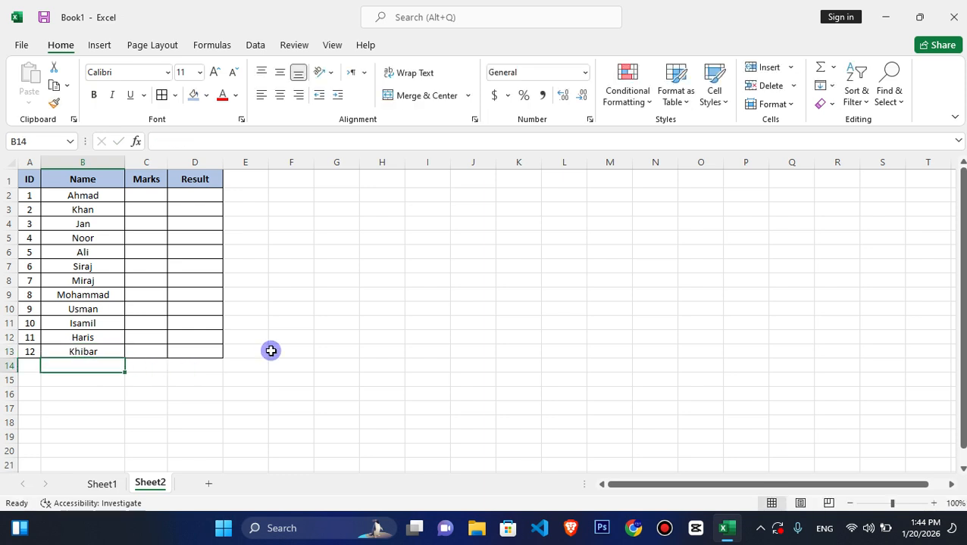
- Enter the marks 700 and 590 for students 1 and 2 in cells C2:C3
{"action": "key", "text": "Up"}
{"action": "key", "text": "Up"}
{"action": "key", "text": "Up"}
{"action": "key", "text": "Up"}
{"action": "key", "text": "Up"}
{"action": "key", "text": "Up"}
{"action": "key", "text": "Right"}
{"action": "key", "text": "Up"}
{"action": "key", "text": "Up"}
{"action": "key", "text": "Up"}
{"action": "key", "text": "Up"}
{"action": "key", "text": "Up"}
{"action": "key", "text": "Up"}
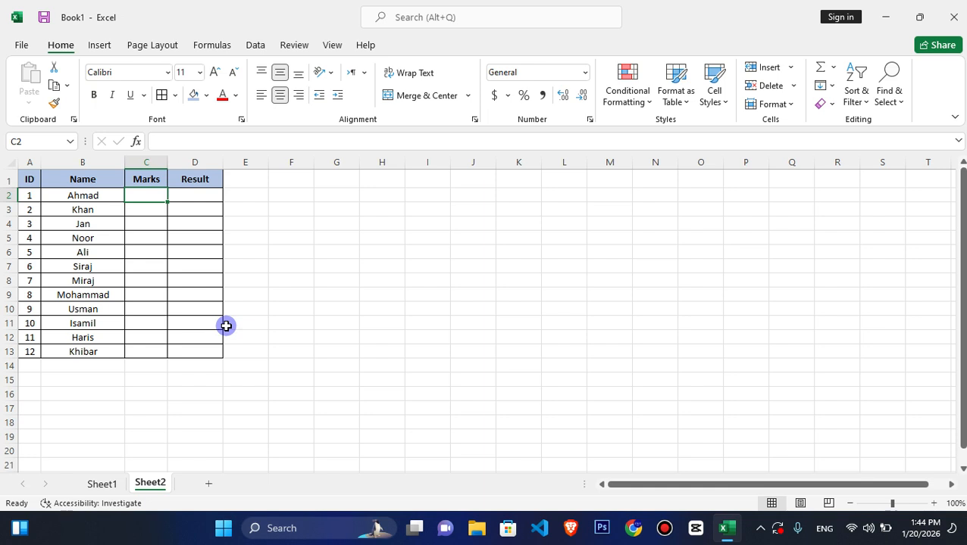
{"action": "type", "text": "700"}
{"action": "key", "text": "Return"}
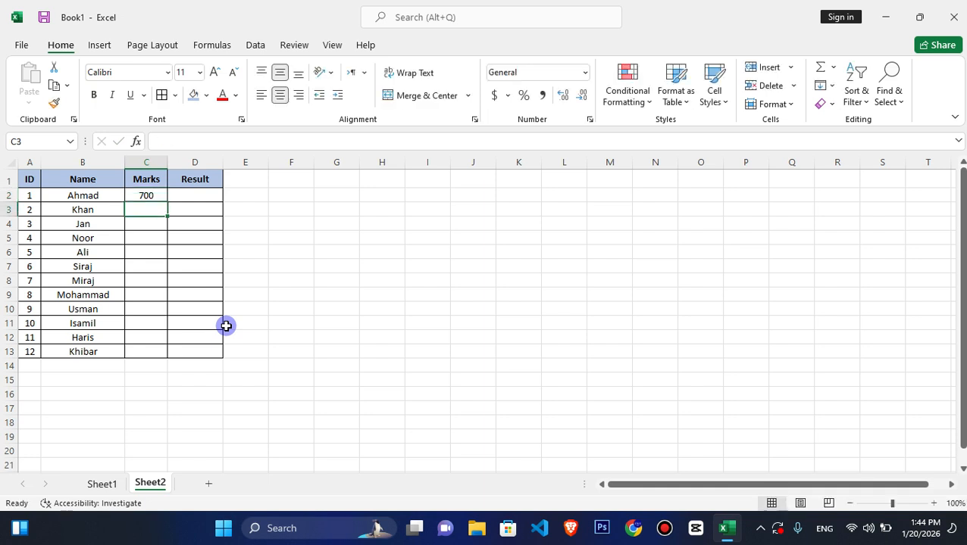
{"action": "type", "text": "590"}
{"action": "key", "text": "Return"}
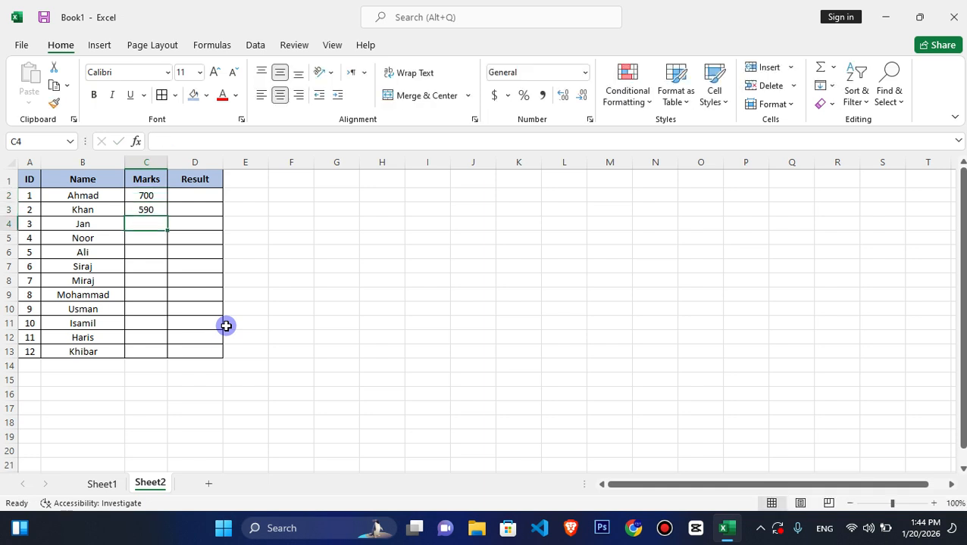
- Enter the marks 750, 770 and 620 for students 3 to 5 in cells C4:C6
{"action": "type", "text": "800"}
{"action": "key", "text": "Return"}
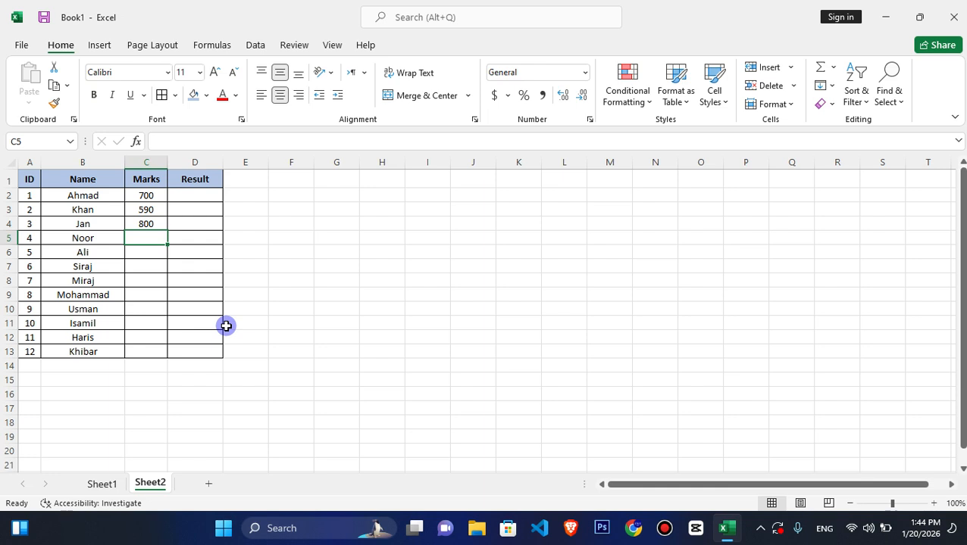
{"action": "key", "text": "Up"}
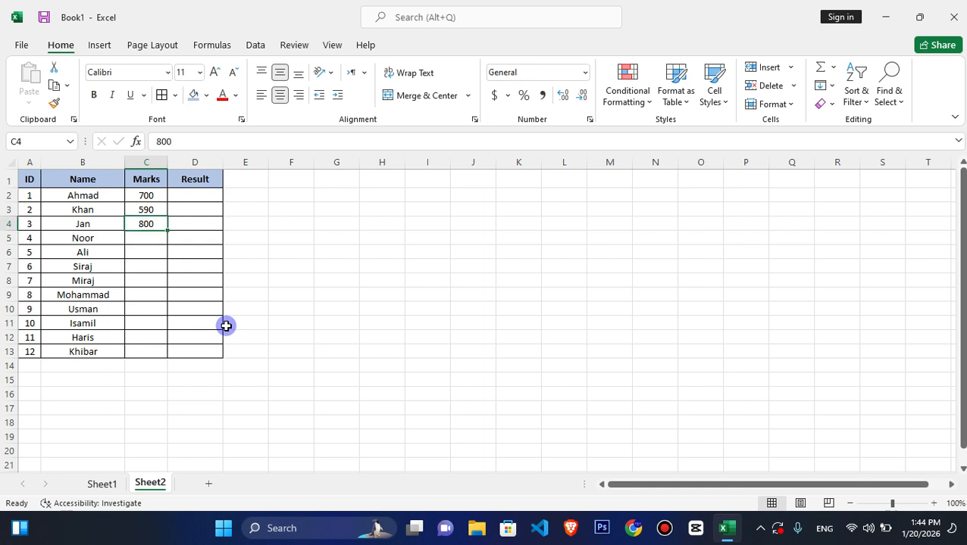
{"action": "type", "text": "750"}
{"action": "key", "text": "Return"}
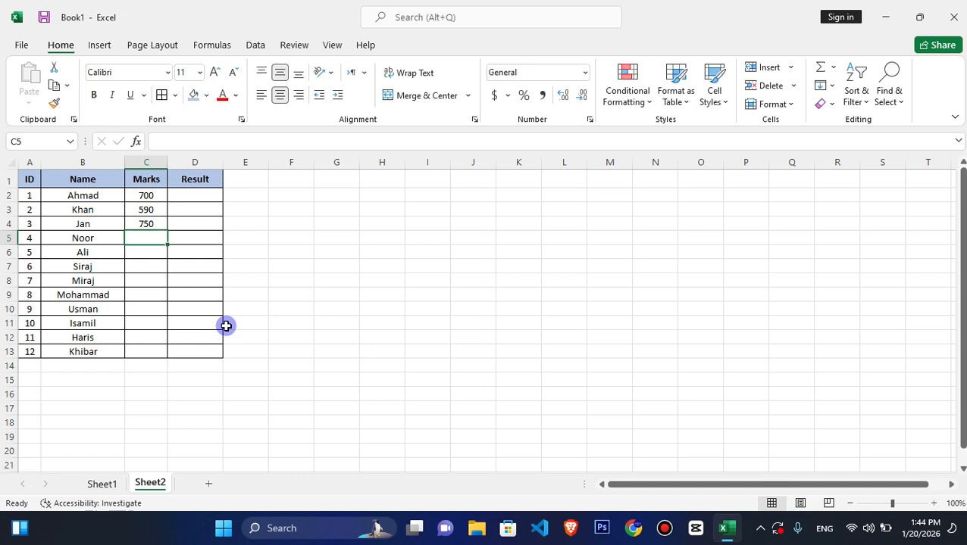
{"action": "type", "text": "770"}
{"action": "key", "text": "Return"}
{"action": "type", "text": "6"}
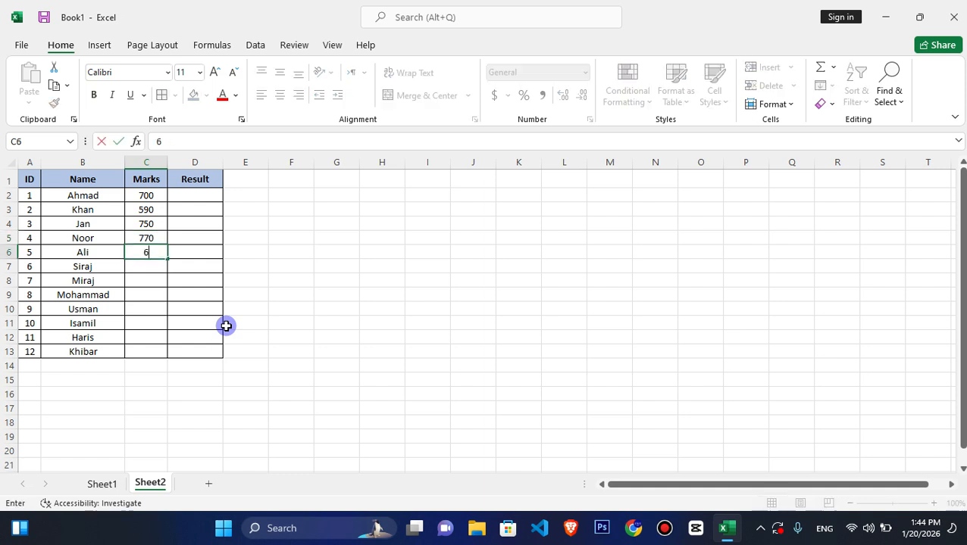
{"action": "type", "text": "20"}
{"action": "key", "text": "Return"}
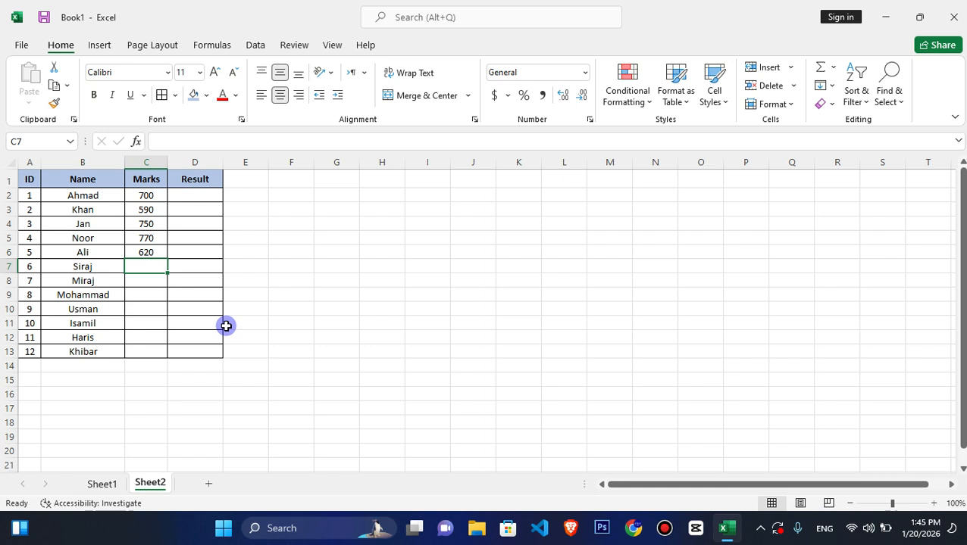
- Enter the marks 630, 650 and 790 for students 6 to 8 in cells C7:C9
{"action": "type", "text": "630"}
{"action": "key", "text": "Return"}
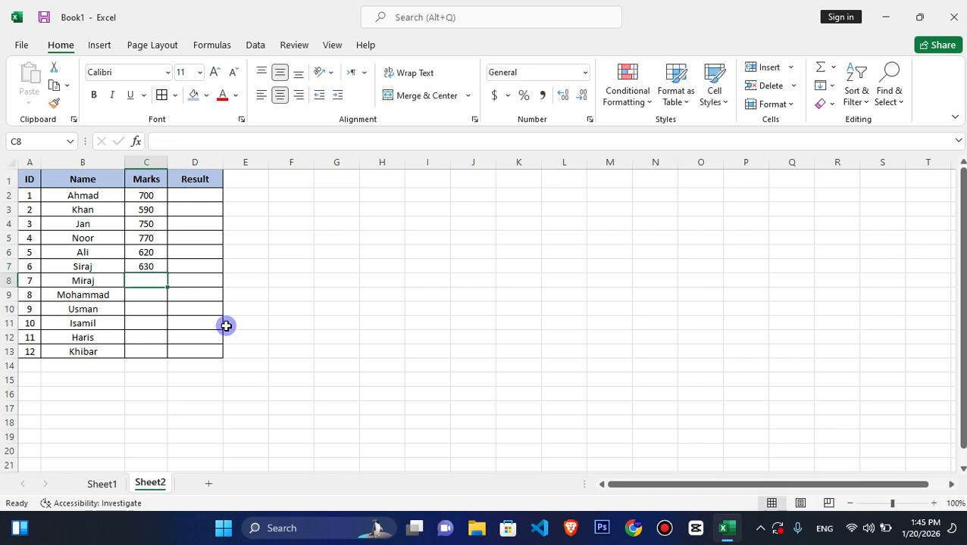
{"action": "type", "text": "650"}
{"action": "key", "text": "Return"}
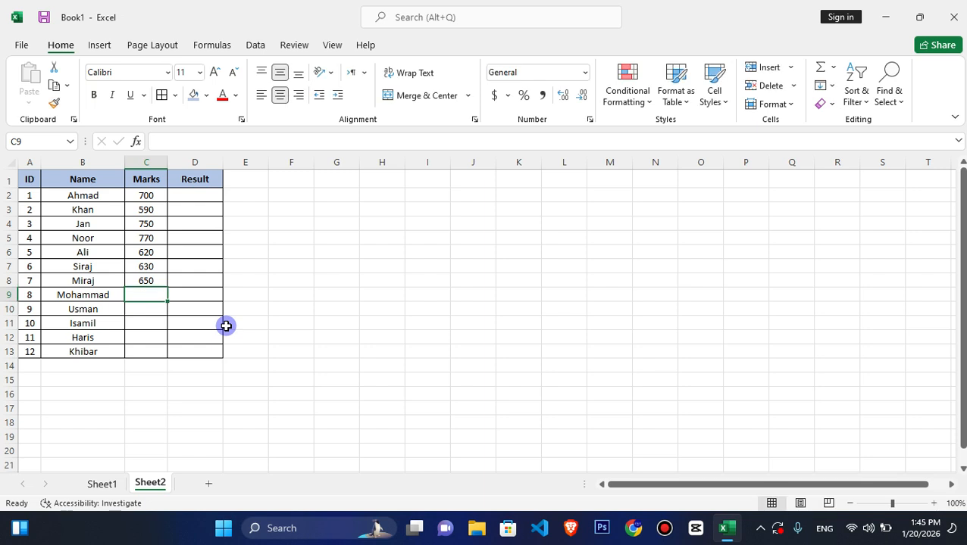
{"action": "type", "text": "800"}
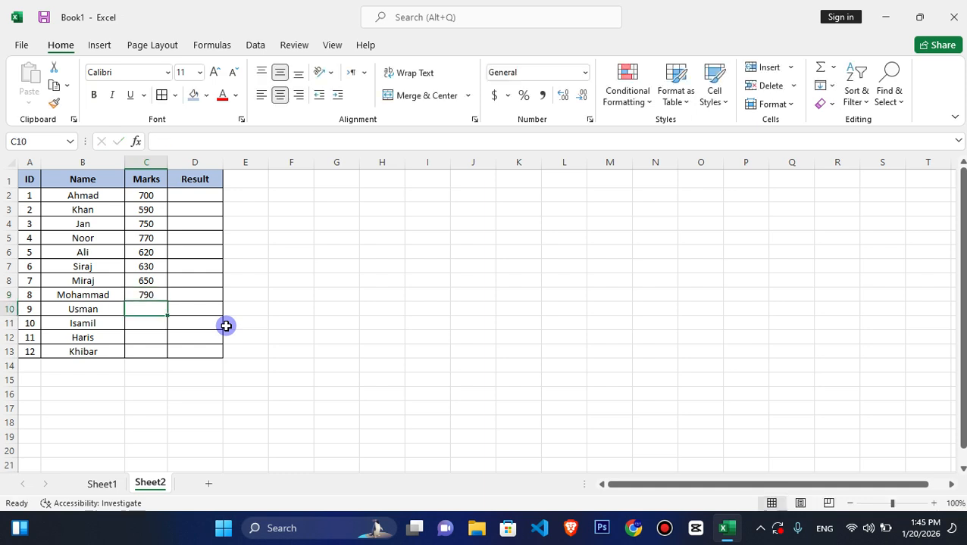
- Enter the marks 600, 510, 530 and 400 for students 9 to 12 in cells C10:C13
{"action": "type", "text": "600"}
{"action": "key", "text": "Return"}
{"action": "type", "text": "5"}
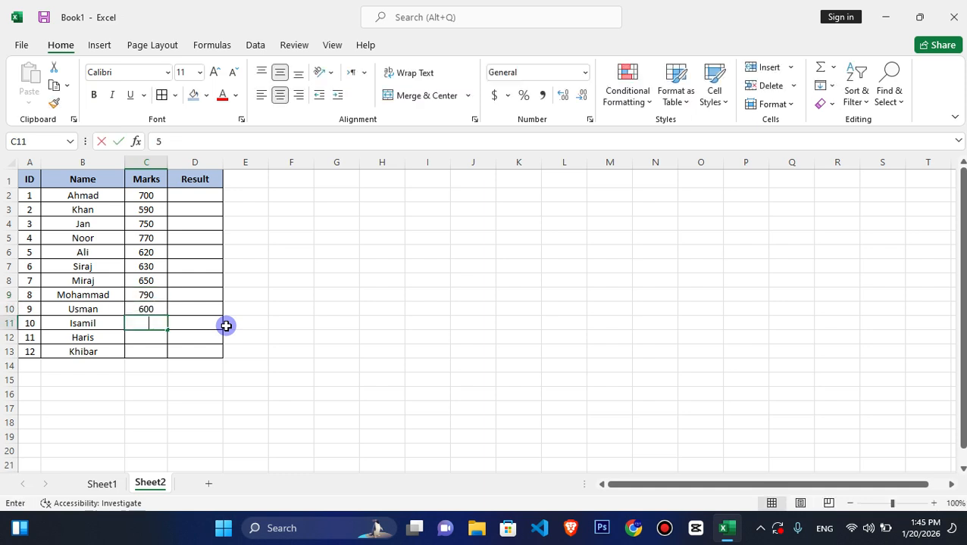
{"action": "type", "text": "10"}
{"action": "key", "text": "Return"}
{"action": "type", "text": "530"}
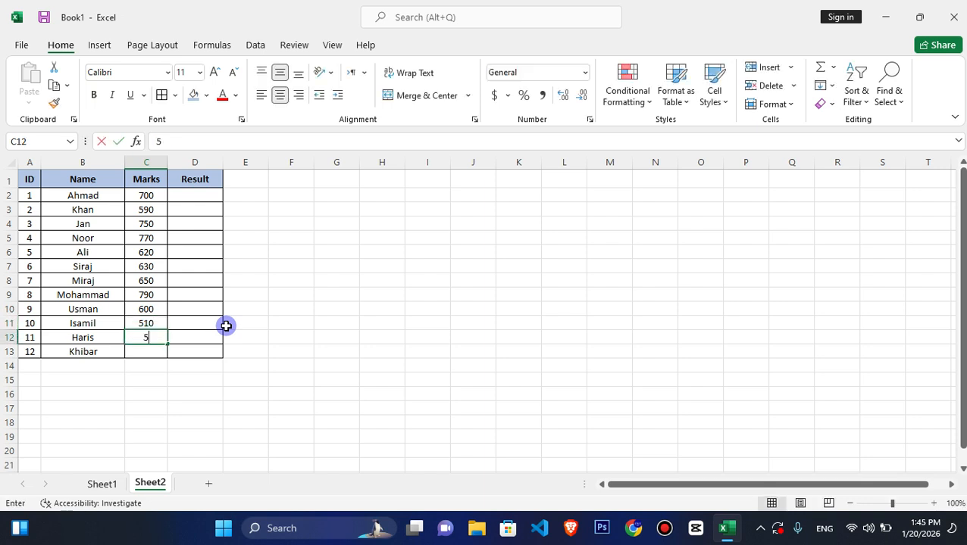
{"action": "key", "text": "Return"}
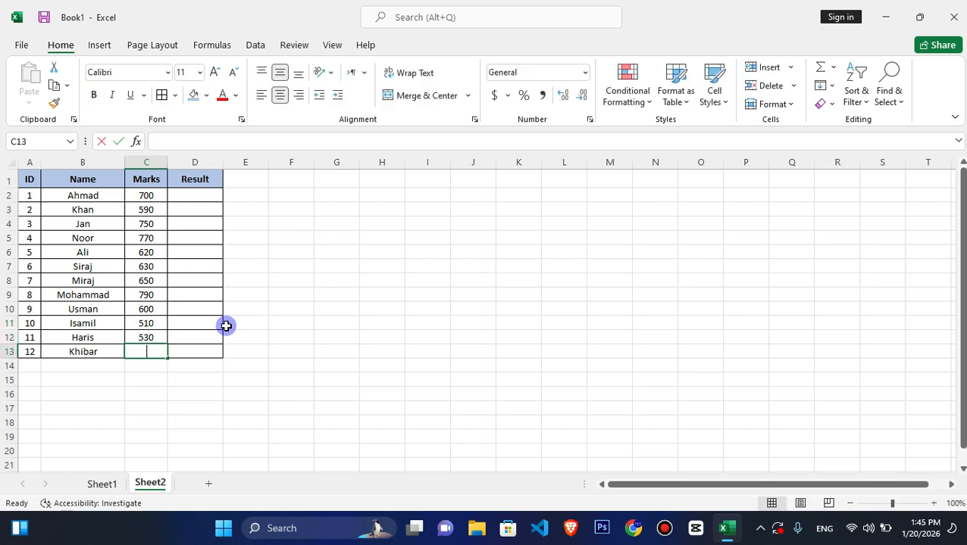
{"action": "type", "text": "400"}
{"action": "key", "text": "Return"}
- Begin an IF formula in D2 that tests the marks in C2 with the condition =>500
{"action": "left_click", "coordinate": [146, 194]}
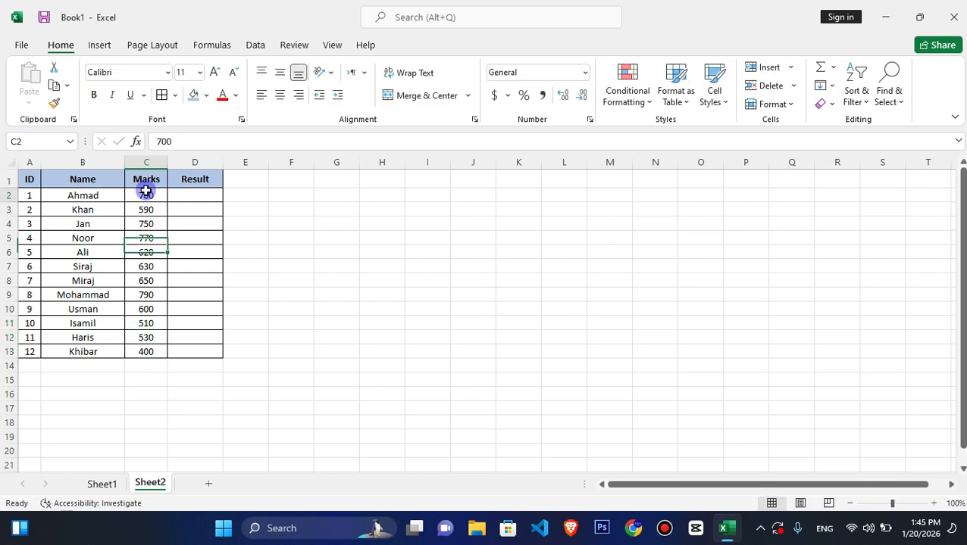
{"action": "left_click_drag", "start_coordinate": [146, 191], "coordinate": [148, 351]}
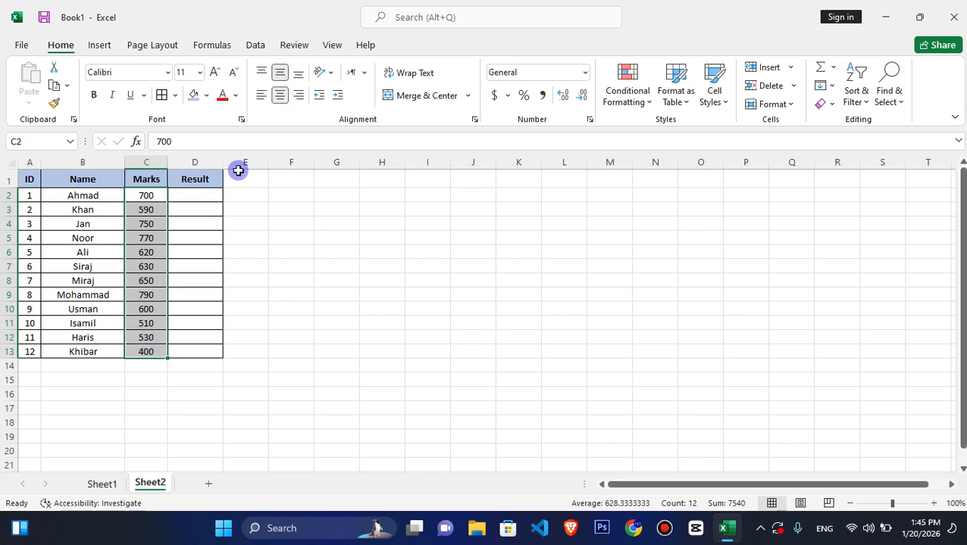
{"action": "left_click", "coordinate": [194, 192]}
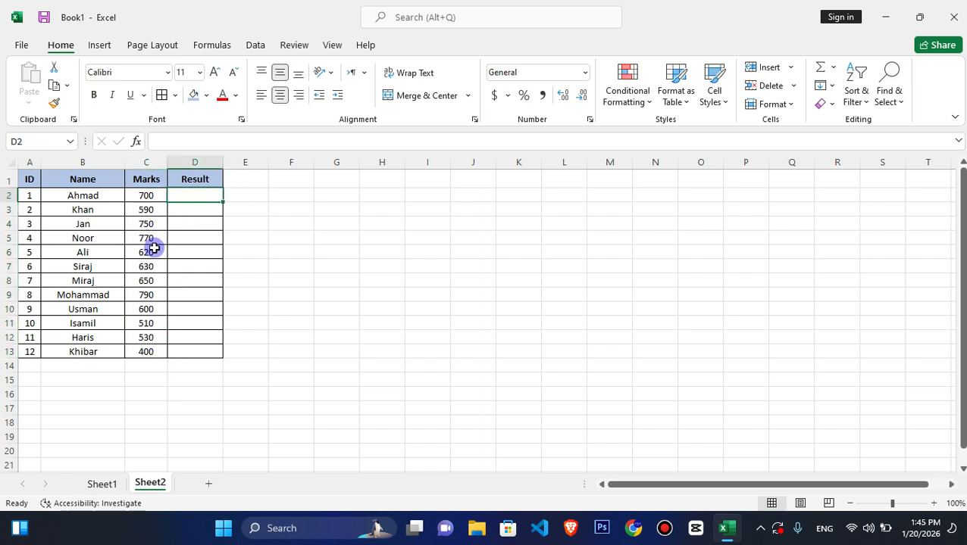
{"action": "type", "text": "="}
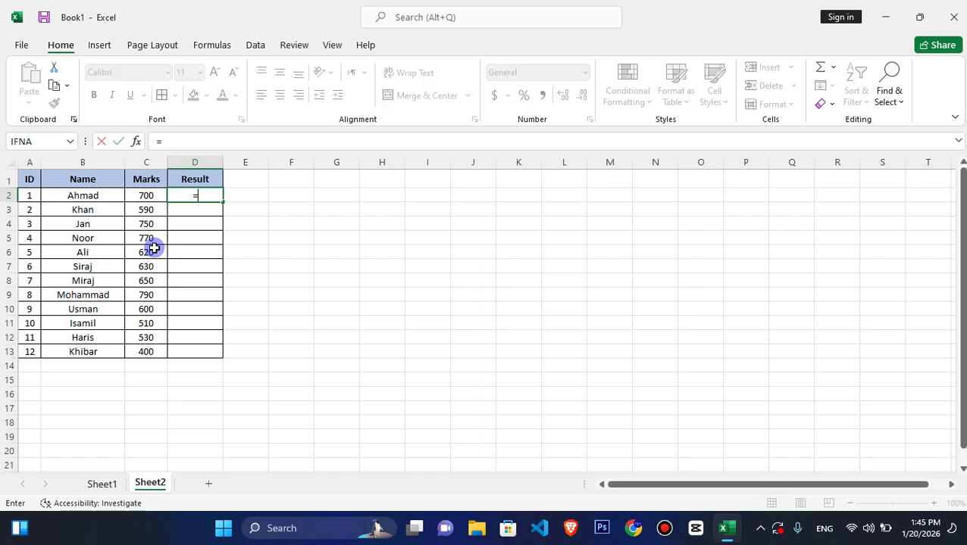
{"action": "type", "text": "if"}
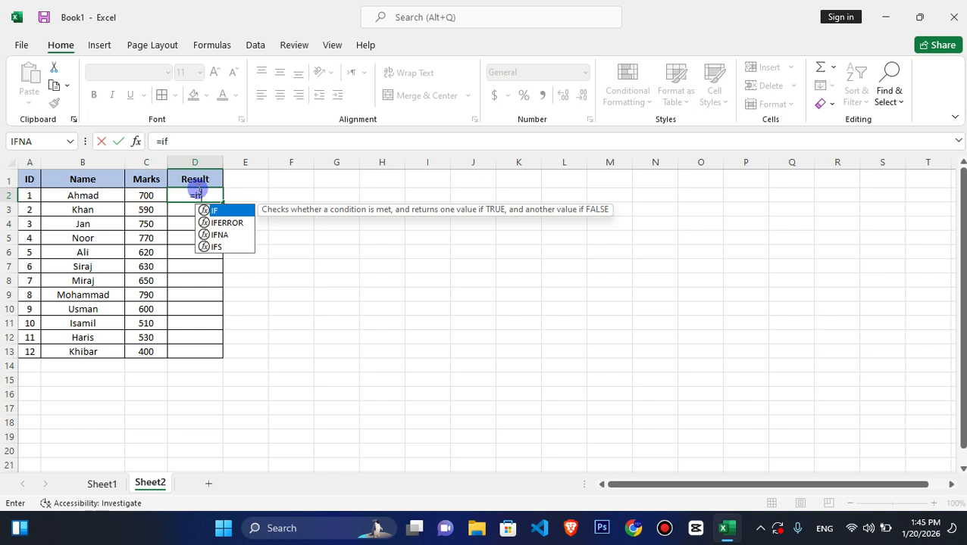
{"action": "type", "text": "("}
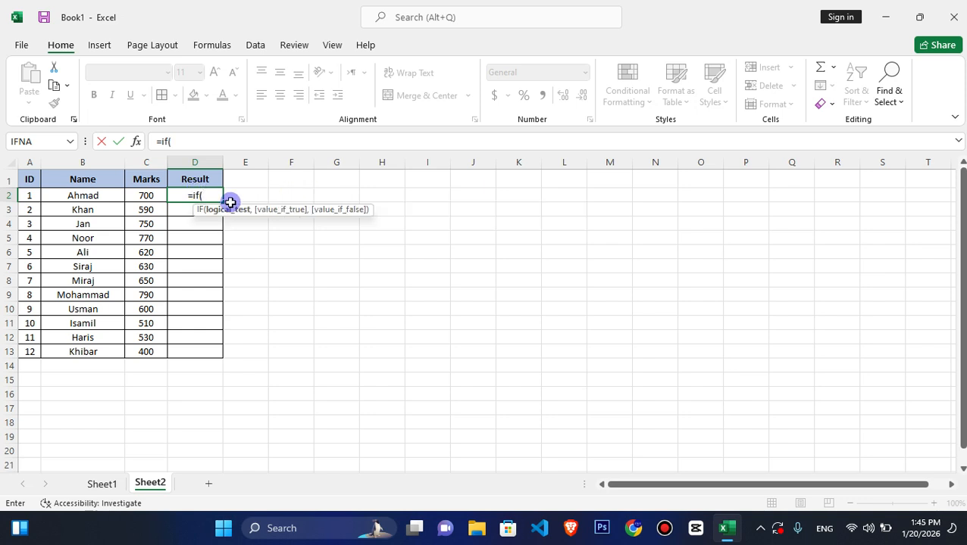
{"action": "left_click", "coordinate": [146, 195]}
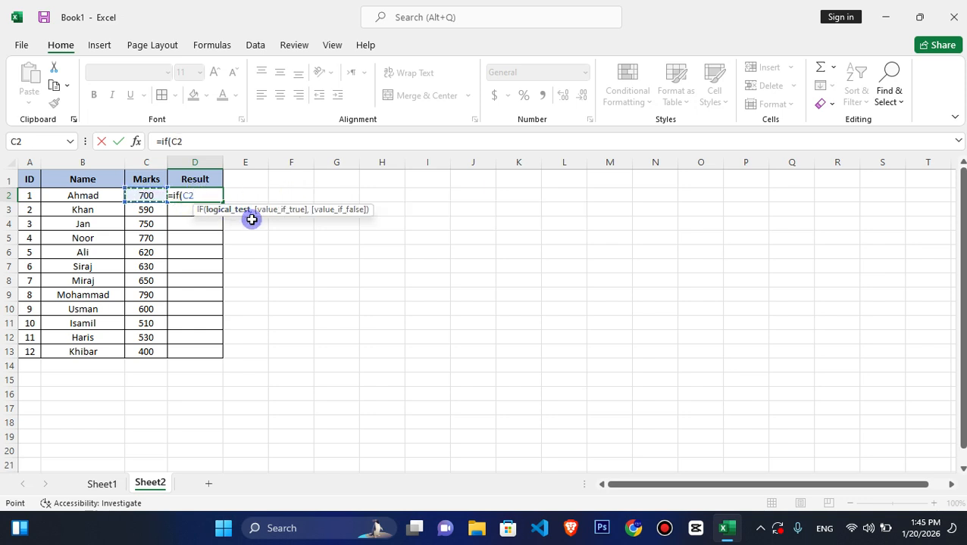
{"action": "type", "text": ">"}
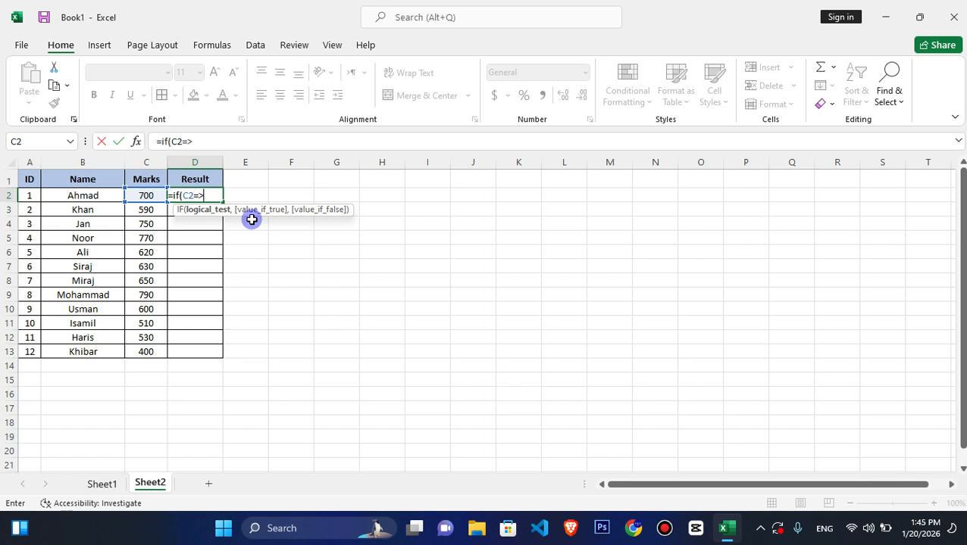
{"action": "type", "text": "500,"}
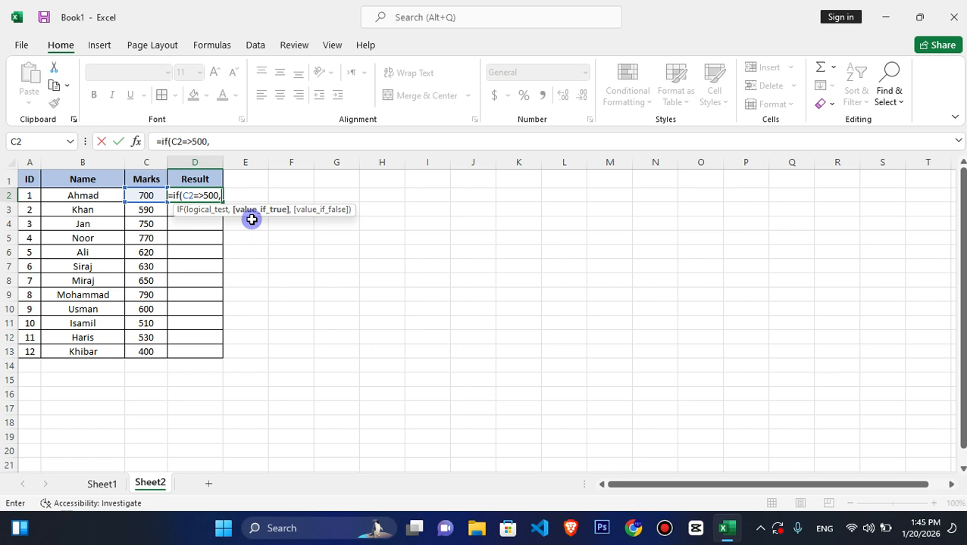
{"action": "type", "text": "\""}
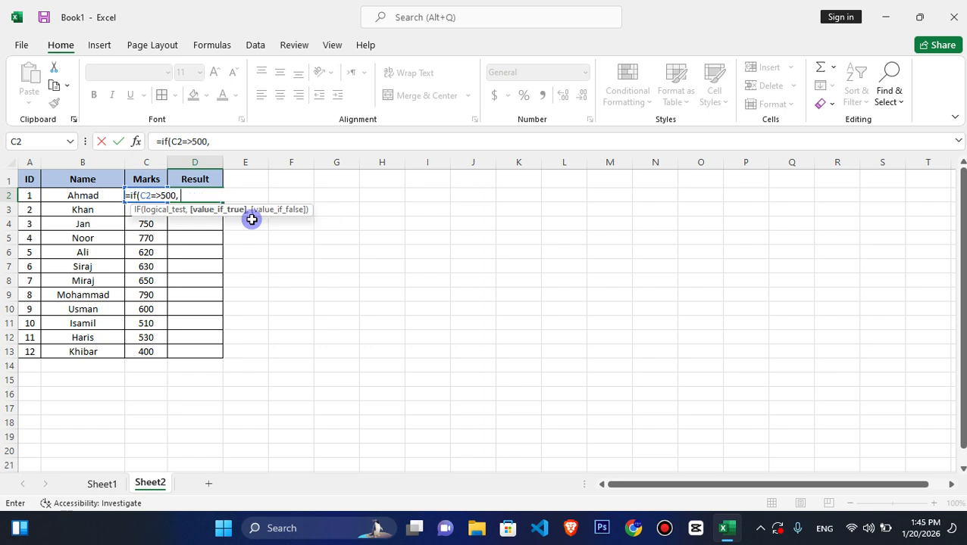
- Change the threshold in the D2 formula's condition to 600
{"action": "left_click", "coordinate": [163, 195]}
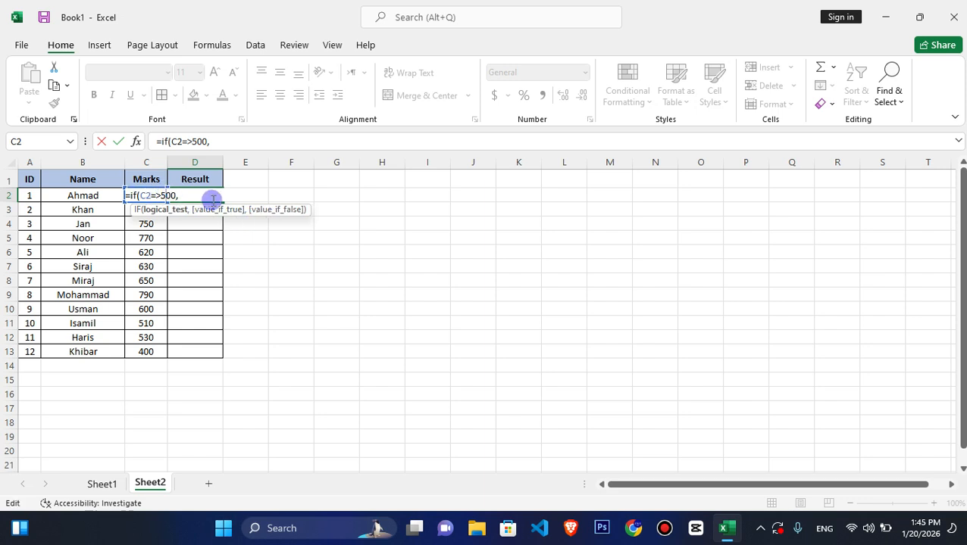
{"action": "key", "text": "BackSpace"}
{"action": "type", "text": "6"}
{"action": "key", "text": "Right"}
{"action": "key", "text": "Right"}
{"action": "key", "text": "Right"}
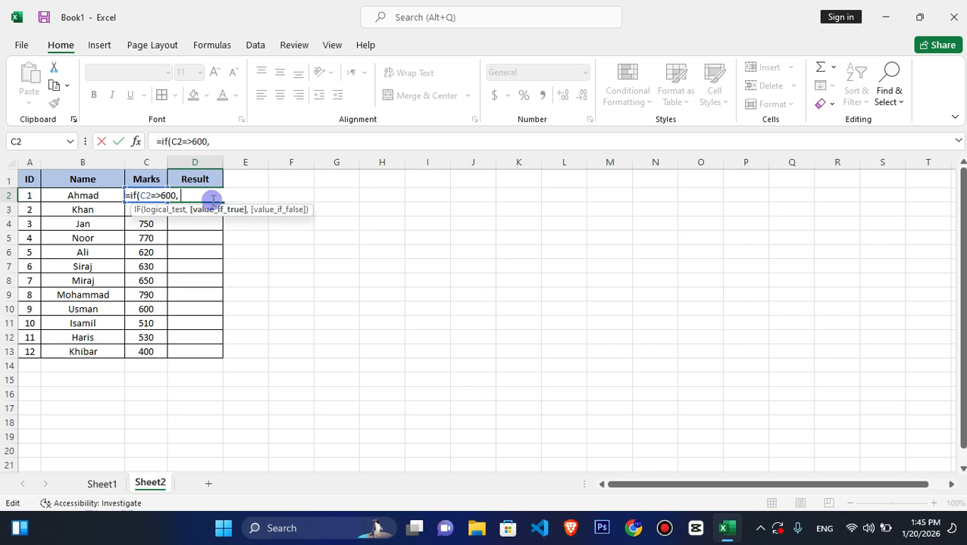
- Complete the D2 formula with "Passed" if true and "Failed" if false, accepting the suggested correction to >=600
{"action": "type", "text": "\"Passed\","}
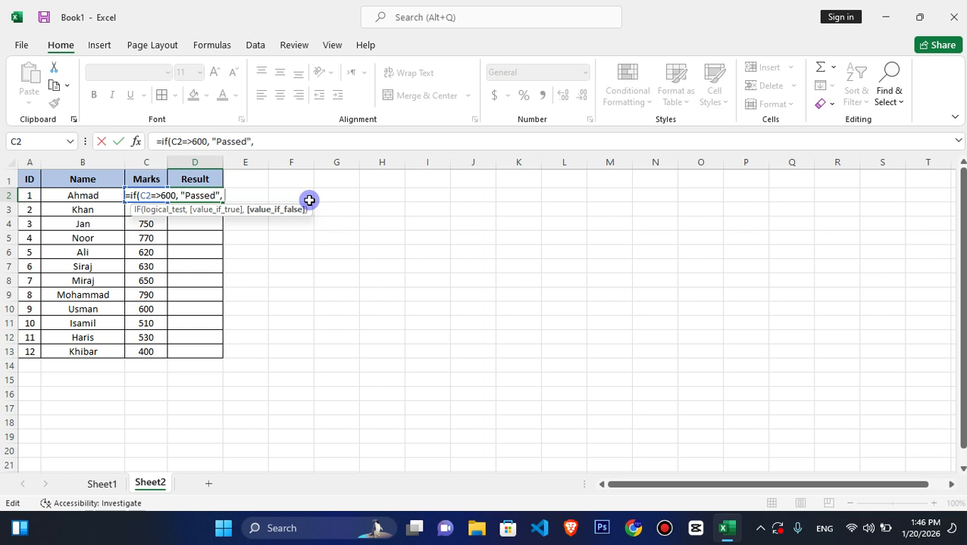
{"action": "type", "text": "Failded"}
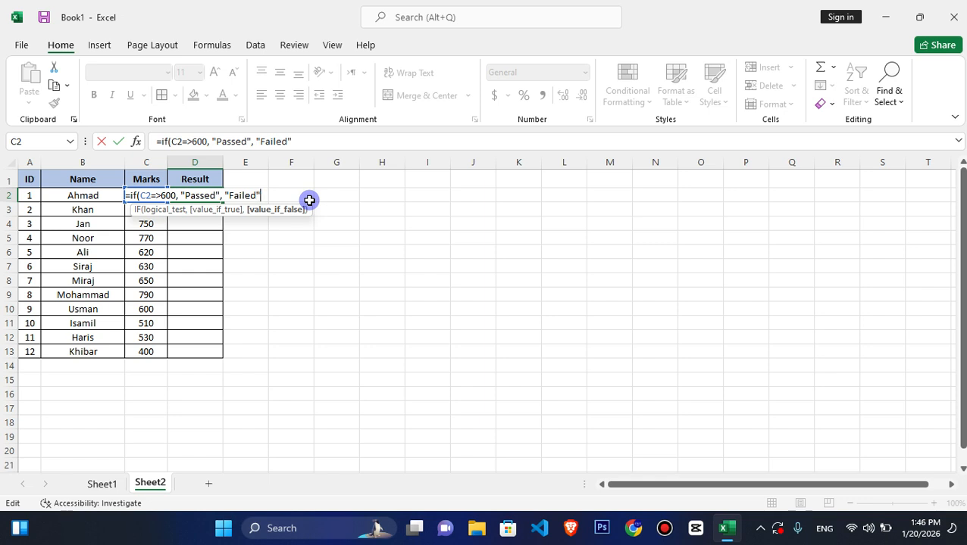
{"action": "key", "text": "Return"}
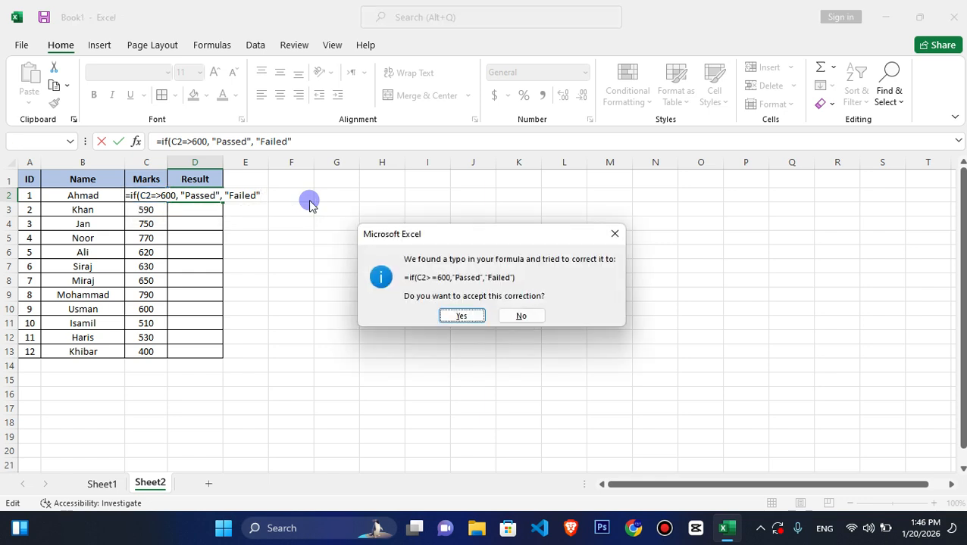
{"action": "key", "text": "Return"}
- Fill the IF formula from D2 down to D13 and check student 2's result against the marks in C3
{"action": "left_click", "coordinate": [145, 192]}
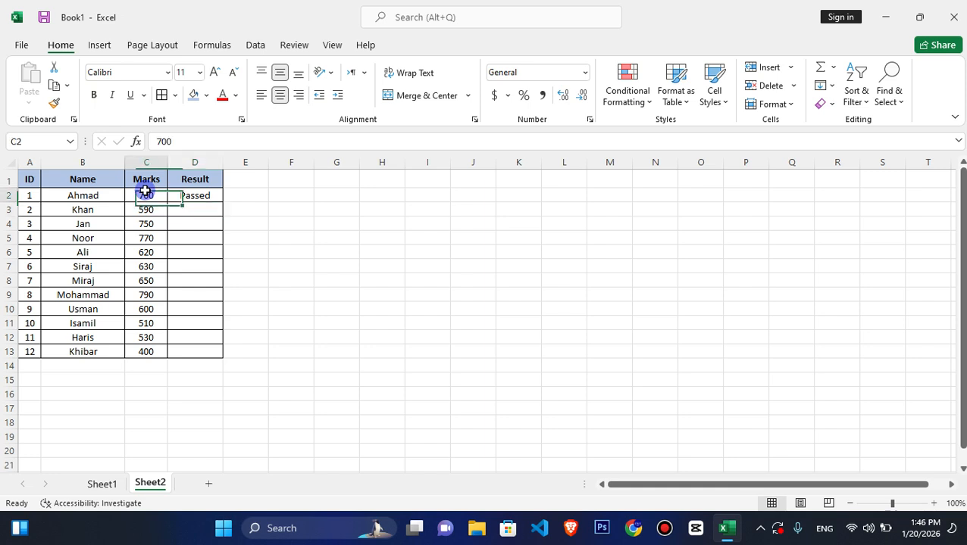
{"action": "left_click", "coordinate": [198, 194]}
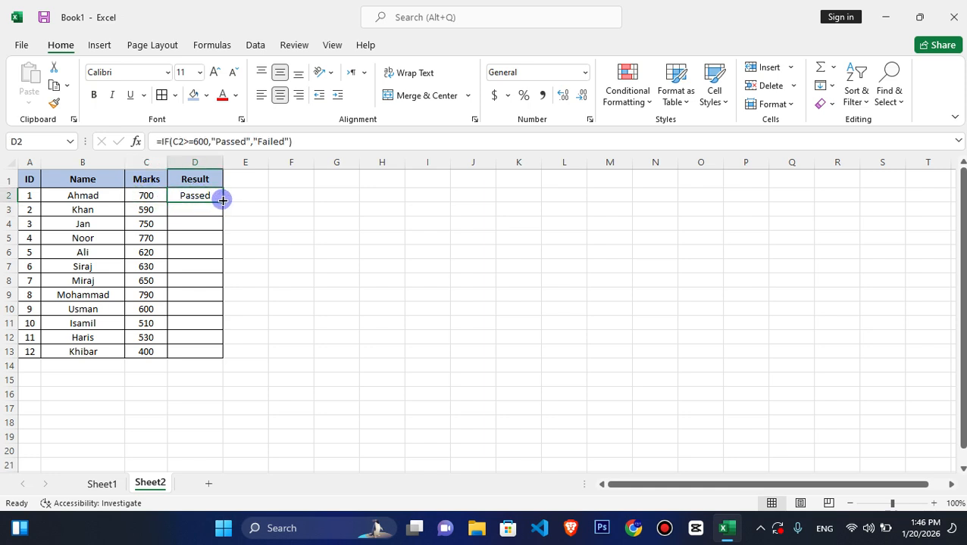
{"action": "left_click_drag", "start_coordinate": [225, 200], "coordinate": [218, 355]}
{"action": "left_click", "coordinate": [186, 211]}
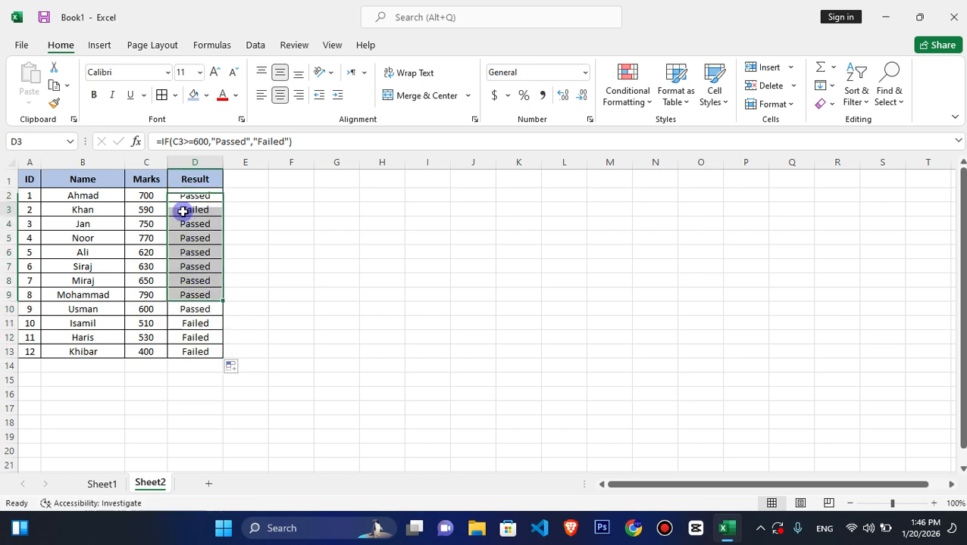
{"action": "left_click", "coordinate": [154, 211]}
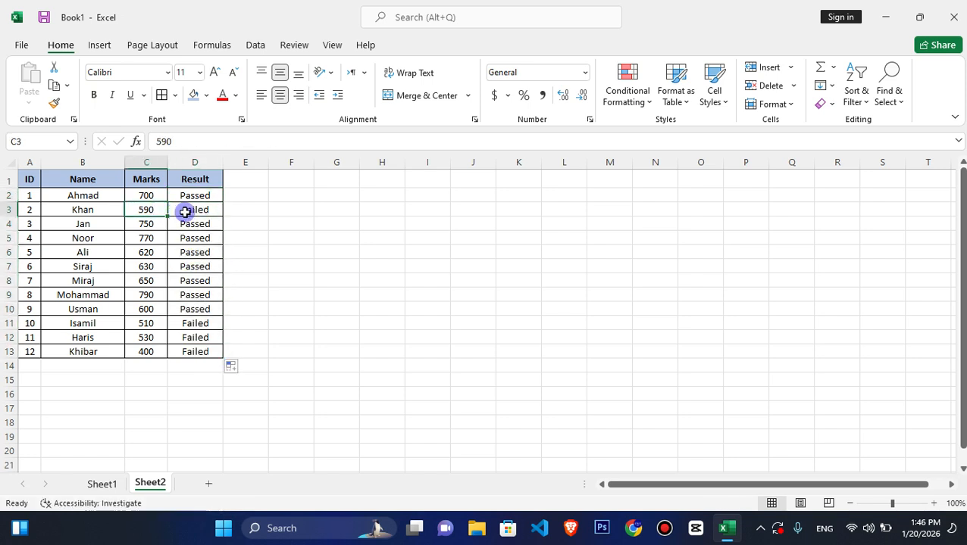
{"action": "left_click", "coordinate": [186, 212]}
{"action": "left_click", "coordinate": [147, 212]}
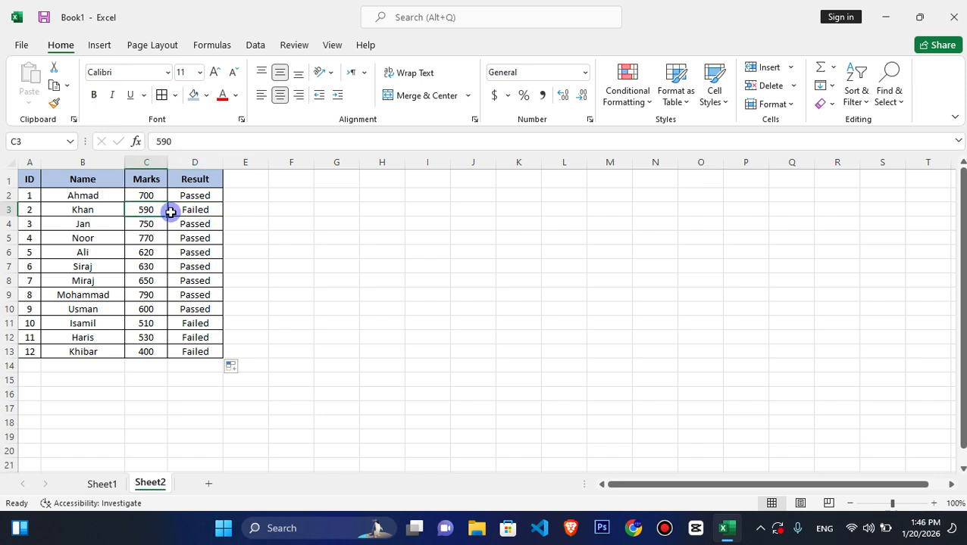
{"action": "left_click", "coordinate": [180, 212]}
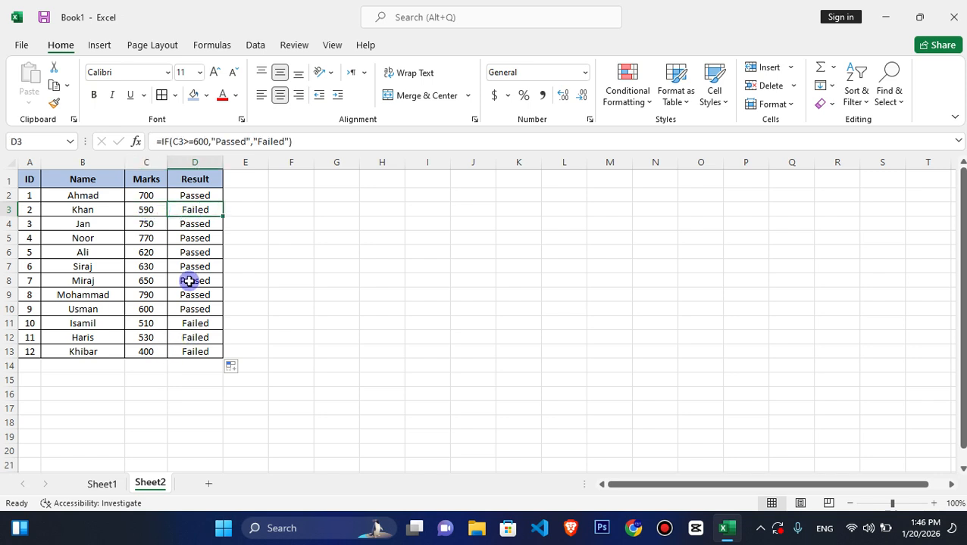
- Add a Text That Contains conditional formatting rule to D2:D13 giving "Passed" cells a custom green fill
{"action": "left_click_drag", "start_coordinate": [194, 196], "coordinate": [193, 352]}
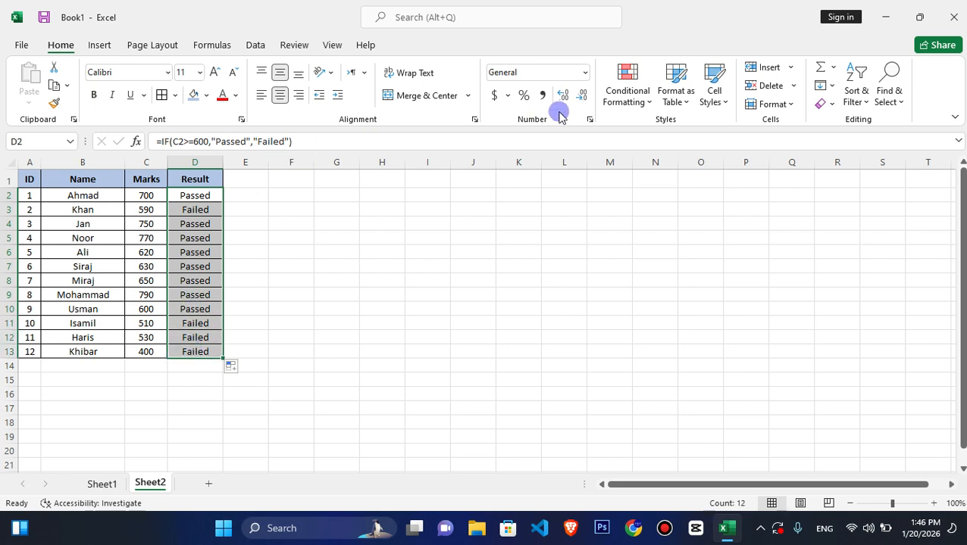
{"action": "left_click", "coordinate": [610, 111]}
{"action": "mouse_move", "coordinate": [651, 131]}
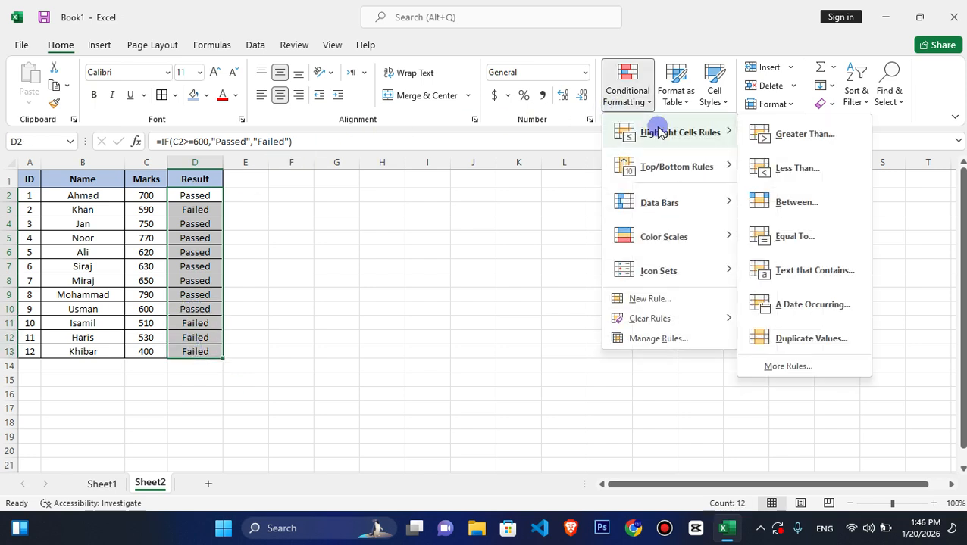
{"action": "left_click", "coordinate": [781, 270]}
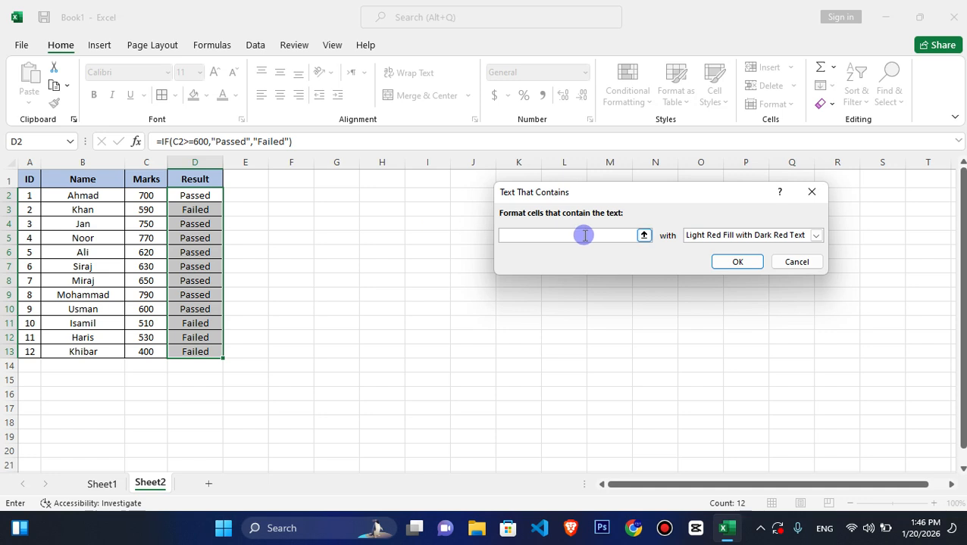
{"action": "type", "text": "a"}
{"action": "type", "text": "Pa"}
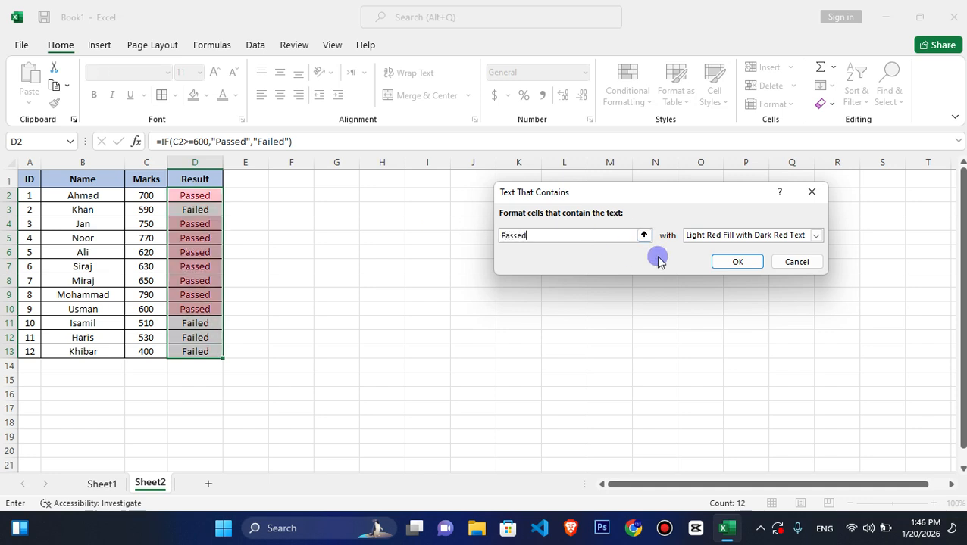
{"action": "left_click", "coordinate": [752, 236]}
{"action": "left_click", "coordinate": [729, 305]}
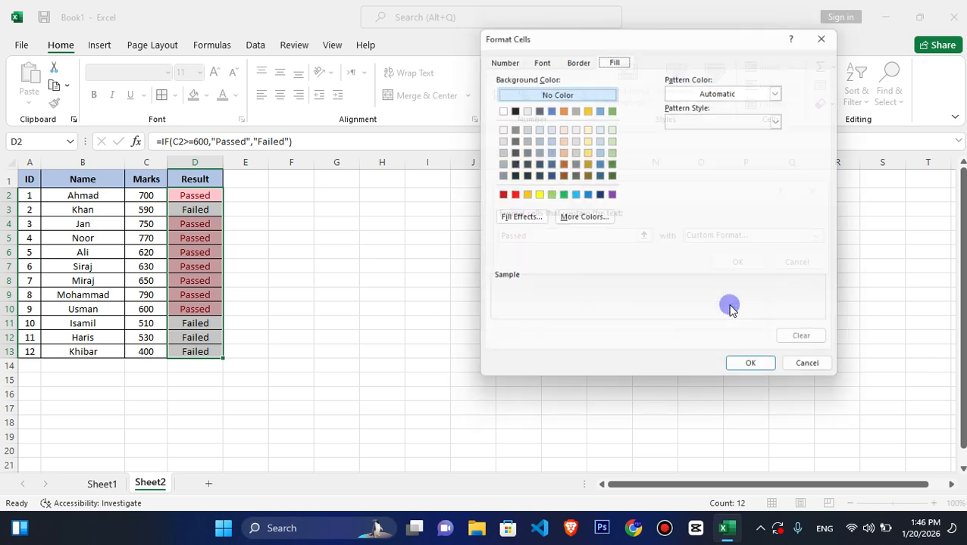
{"action": "left_click", "coordinate": [561, 195]}
{"action": "left_click", "coordinate": [758, 373]}
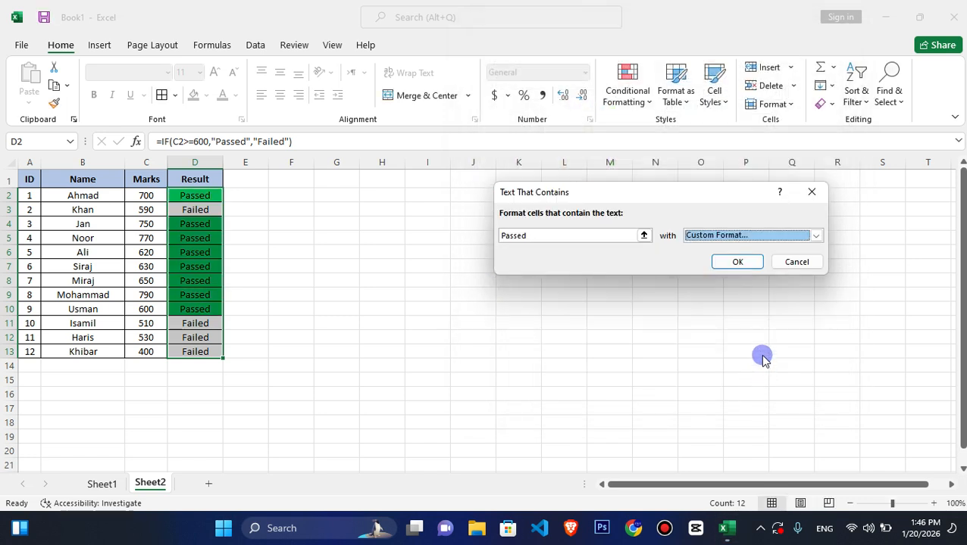
{"action": "left_click", "coordinate": [723, 257]}
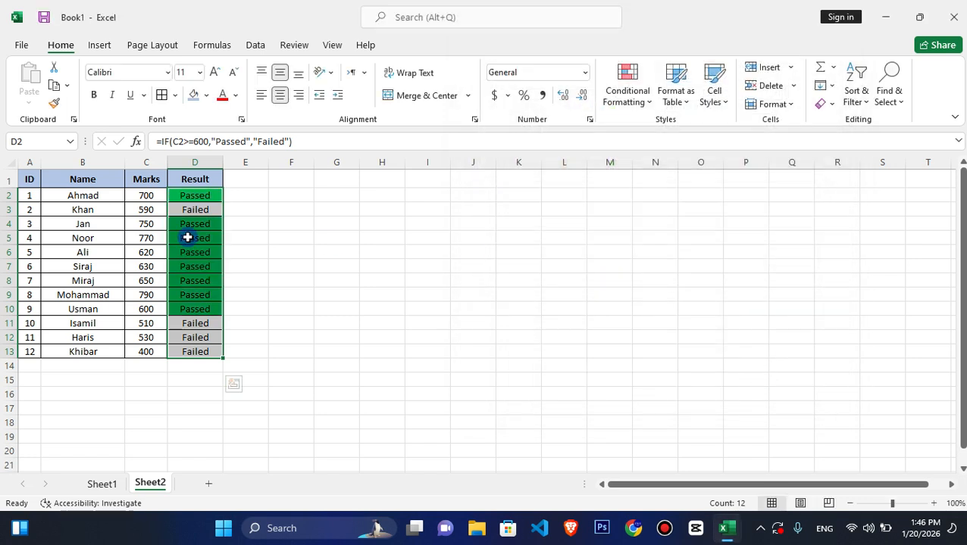
- Add a Text That Contains conditional formatting rule to D2:D13 giving "Failed" cells a custom red fill
{"action": "left_click", "coordinate": [619, 98]}
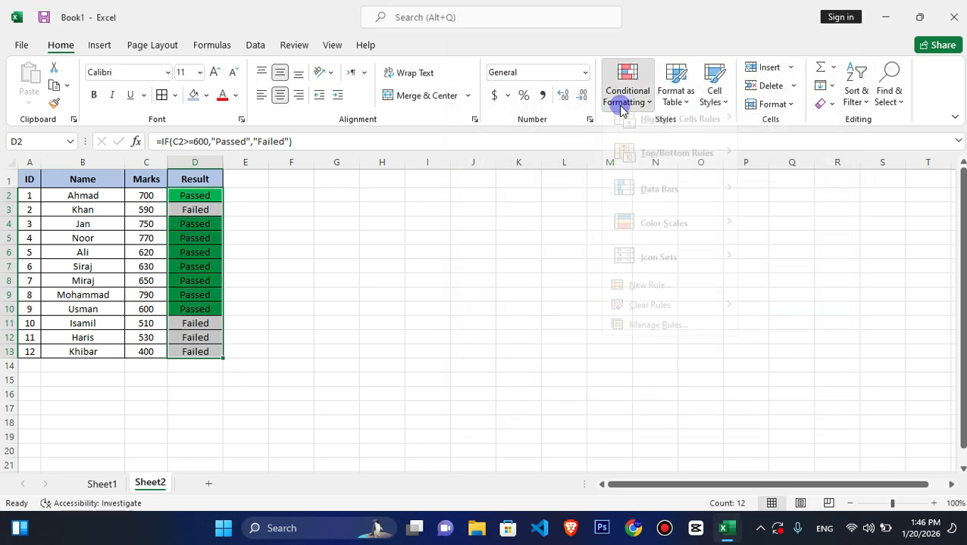
{"action": "mouse_move", "coordinate": [712, 130]}
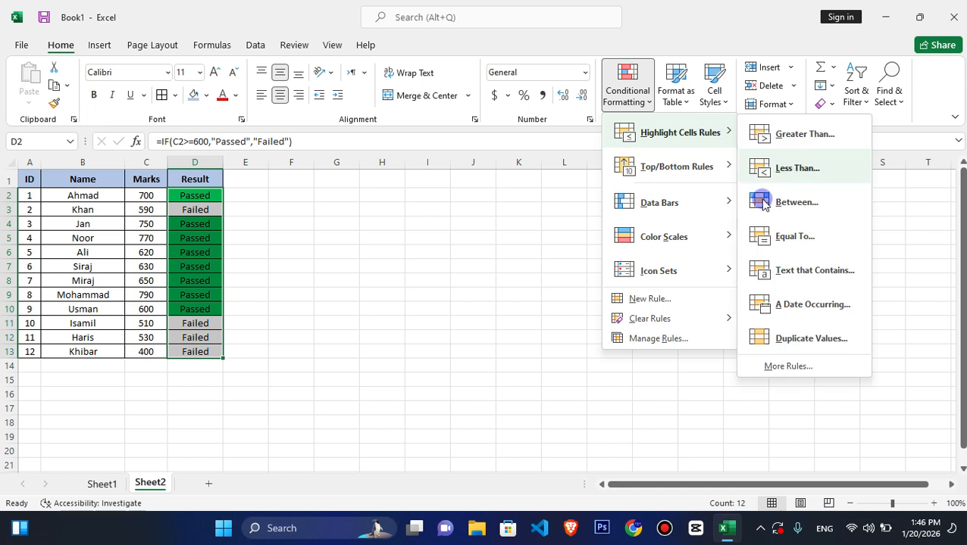
{"action": "left_click", "coordinate": [788, 269]}
{"action": "type", "text": "Fau"}
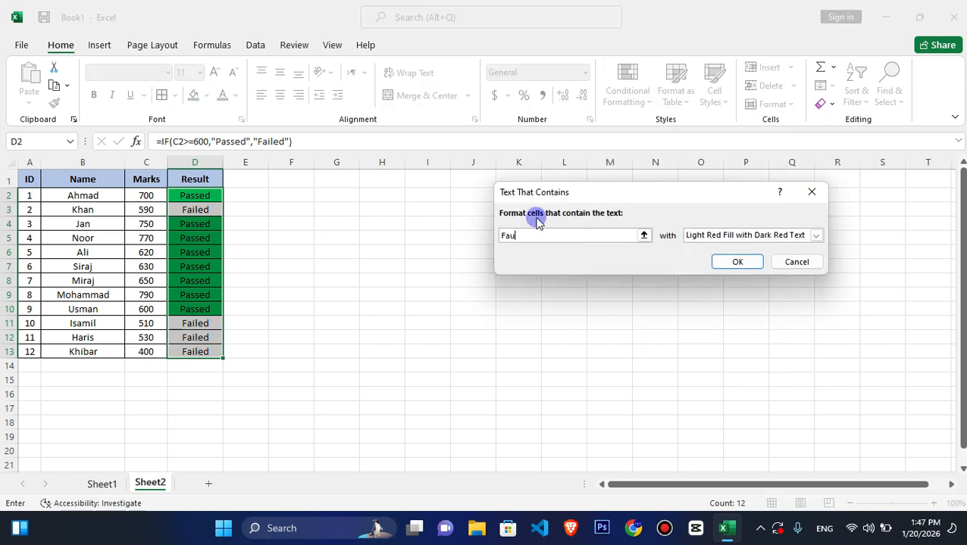
{"action": "key", "text": "BackSpace"}
{"action": "key", "text": "BackSpace"}
{"action": "type", "text": "iled"}
{"action": "left_click", "coordinate": [724, 236]}
{"action": "left_click", "coordinate": [728, 304]}
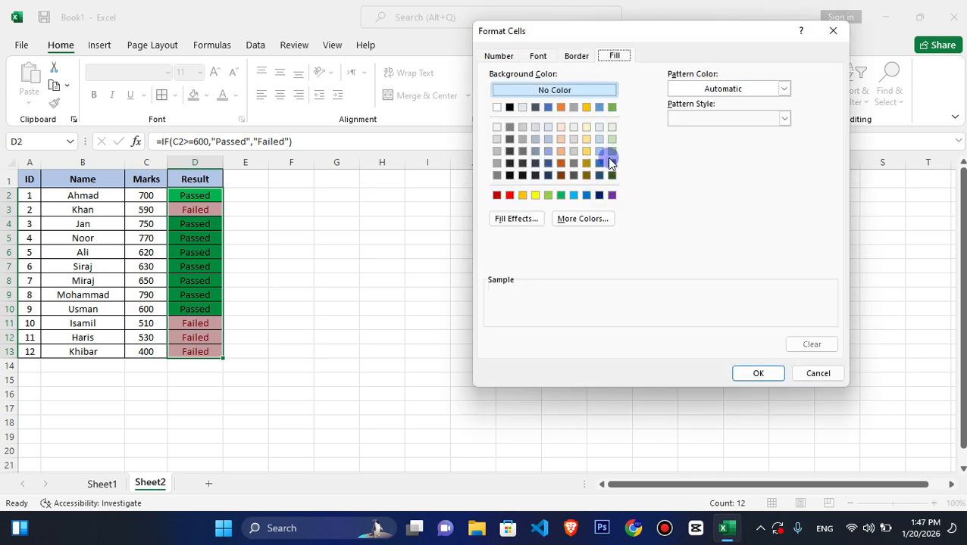
{"action": "left_click", "coordinate": [509, 195]}
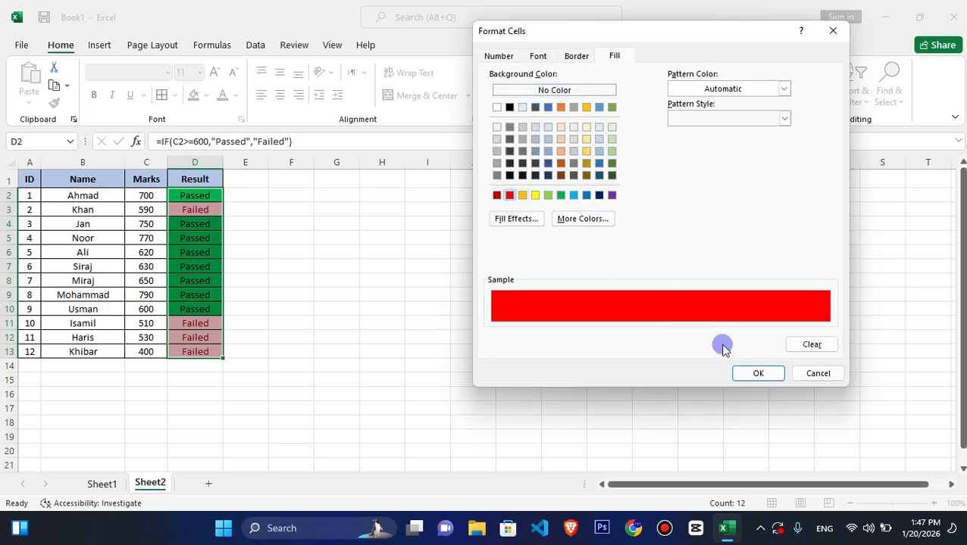
{"action": "left_click", "coordinate": [750, 371]}
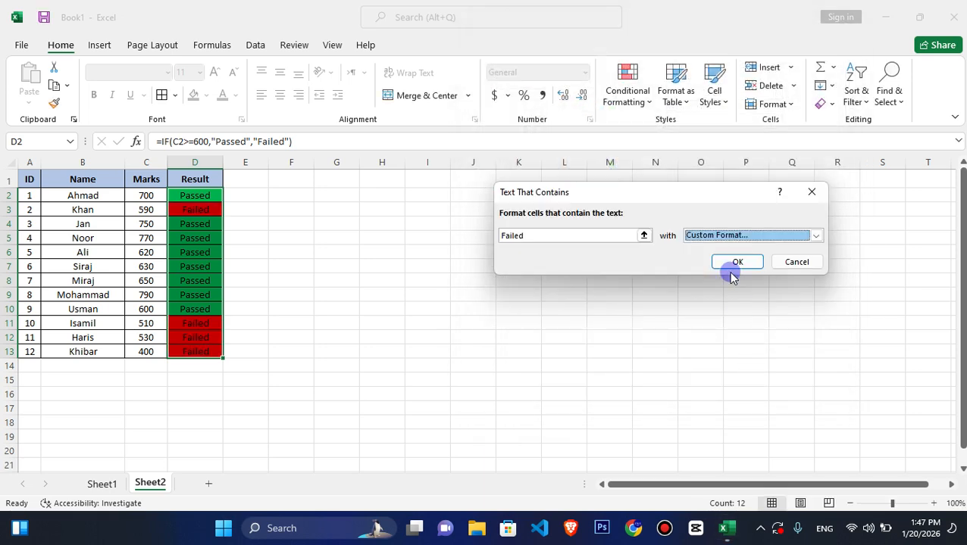
{"action": "left_click", "coordinate": [732, 263]}
- Review the coloured results in D2:D13, checking the formulas in D2, D3 and D11
{"action": "left_click_drag", "start_coordinate": [194, 196], "coordinate": [207, 341]}
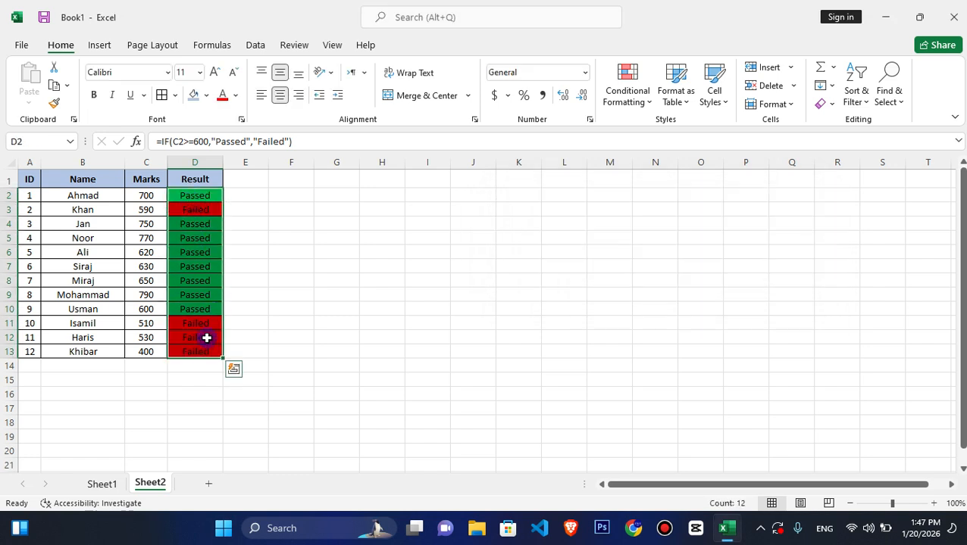
{"action": "left_click", "coordinate": [188, 194]}
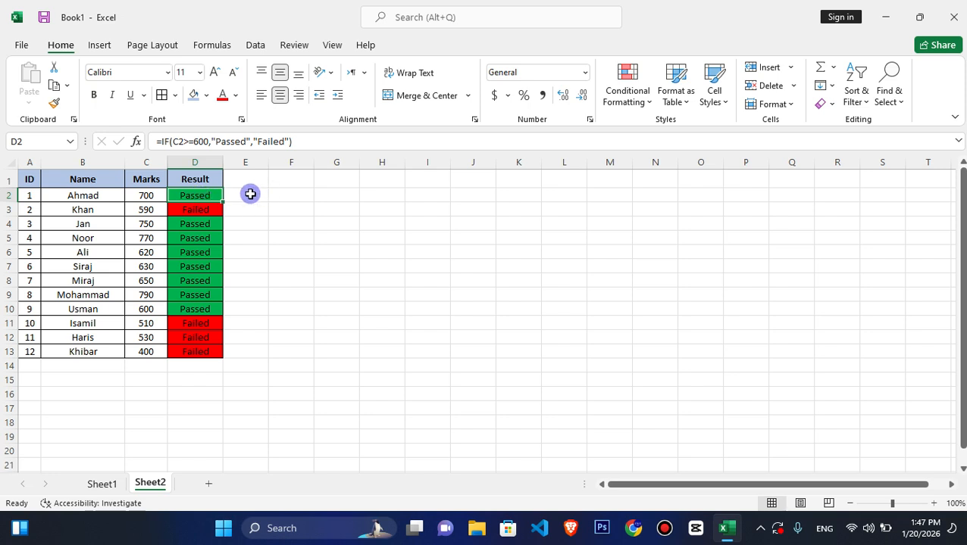
{"action": "left_click", "coordinate": [194, 212]}
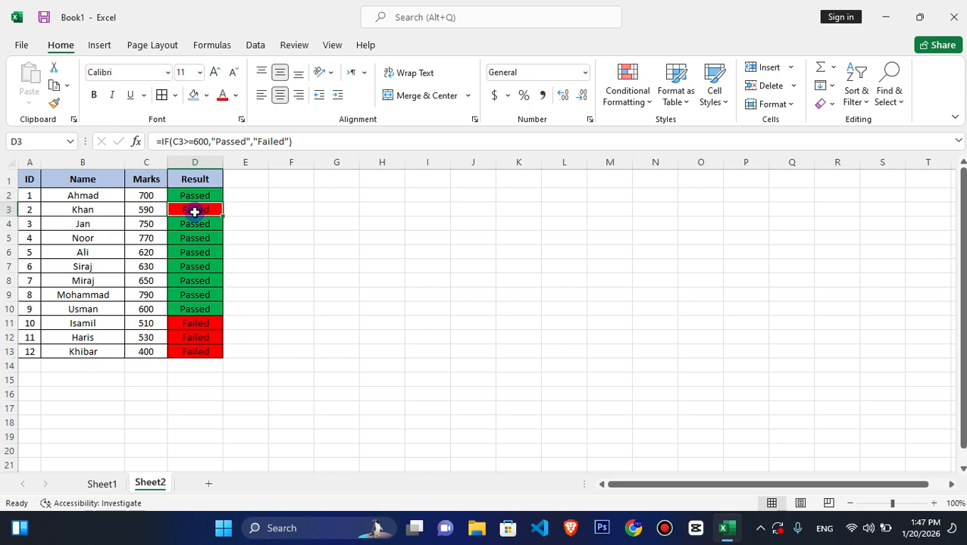
{"action": "left_click", "coordinate": [199, 327]}
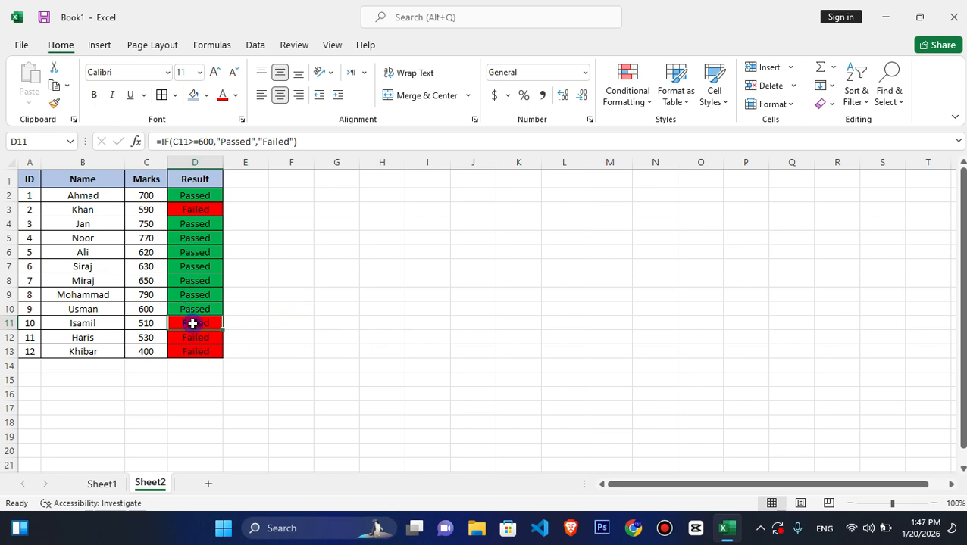
- Enter the header "Grade" in E1, beside the Result column
{"action": "left_click", "coordinate": [233, 194]}
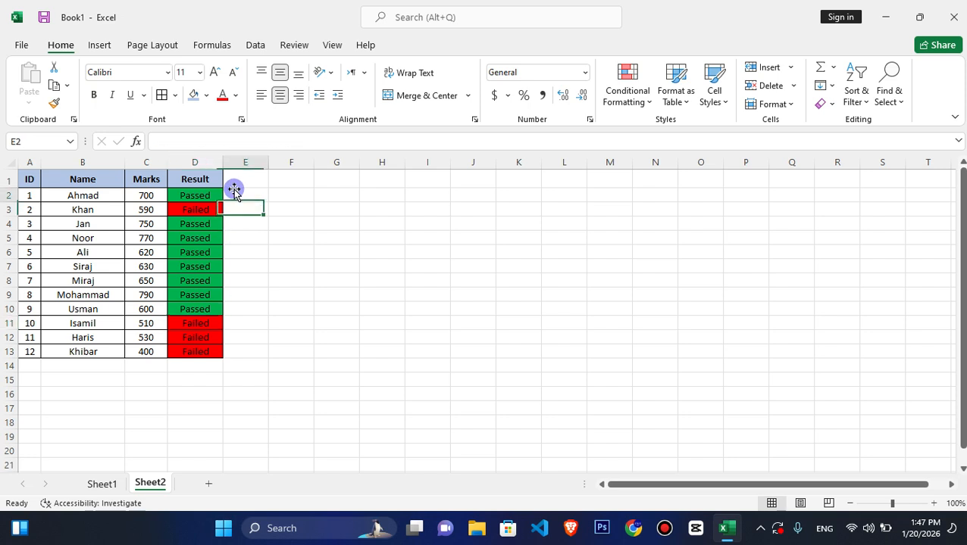
{"action": "key", "text": "Up"}
{"action": "type", "text": "Grade"}
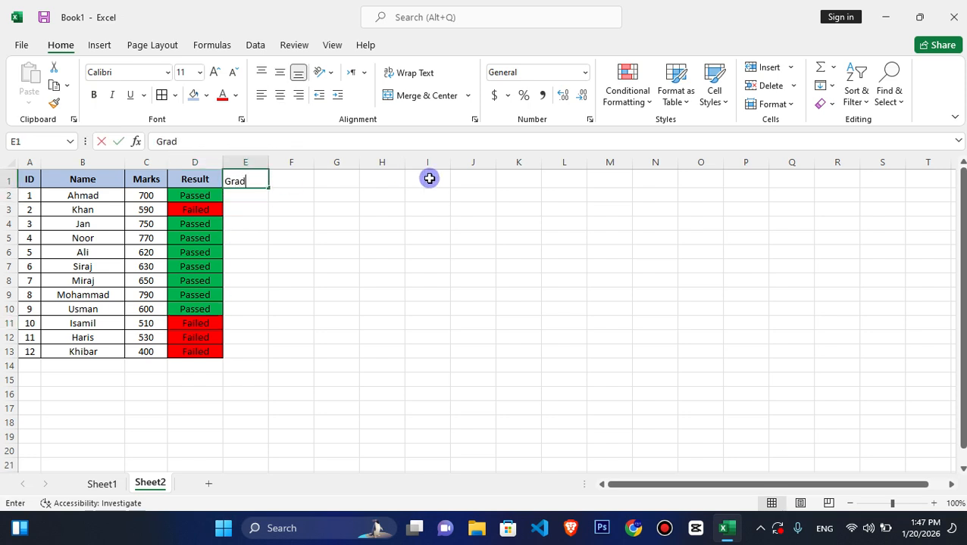
{"action": "key", "text": "Return"}
- Apply cell borders and centre alignment to the Grade column range E1:E13
{"action": "left_click_drag", "start_coordinate": [237, 179], "coordinate": [249, 352]}
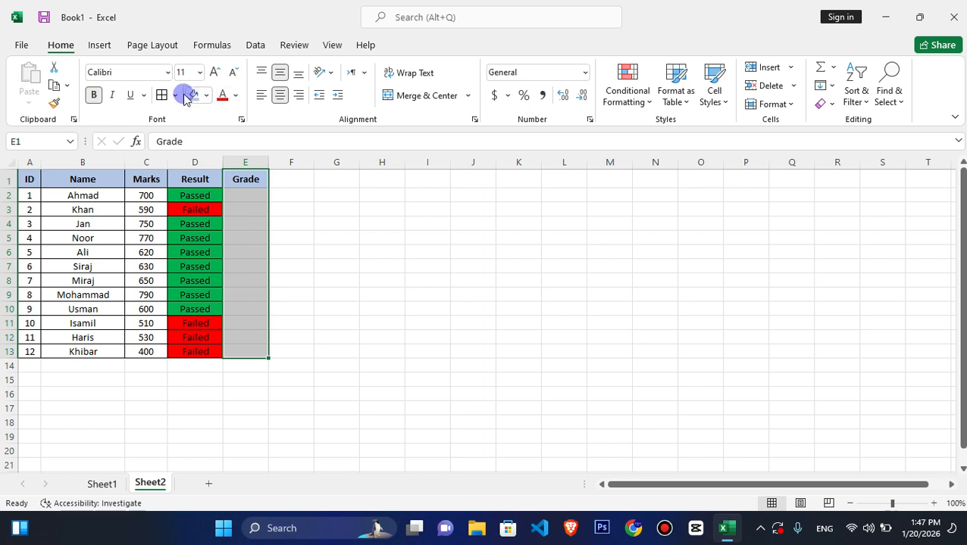
{"action": "left_click", "coordinate": [157, 95]}
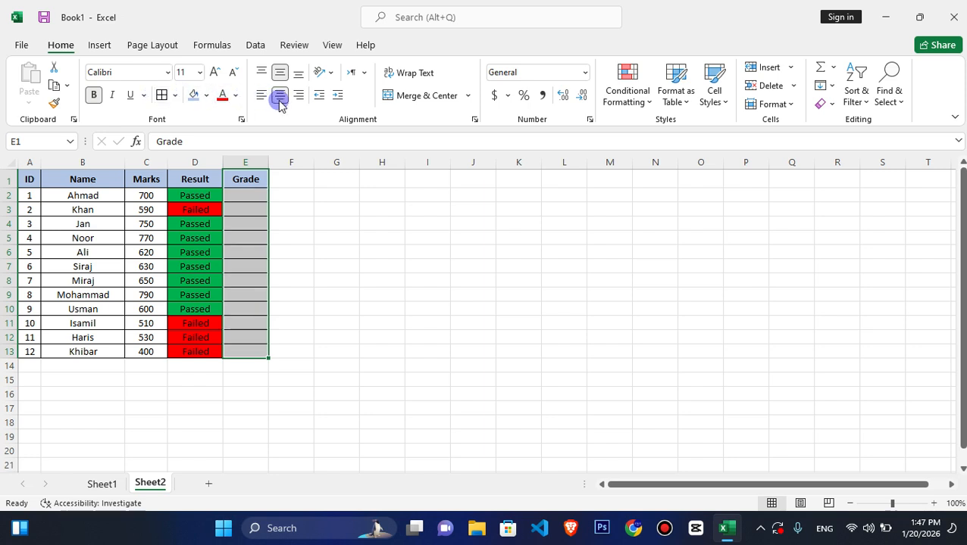
{"action": "left_click", "coordinate": [280, 96]}
{"action": "left_click", "coordinate": [280, 96]}
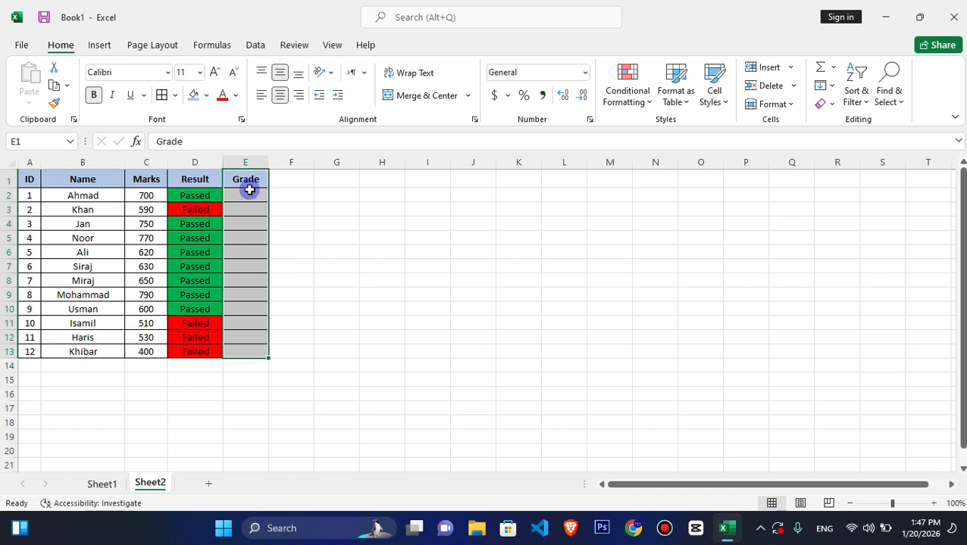
- Begin an IF formula in E2, the first cell under the Grade header
{"action": "left_click_drag", "start_coordinate": [248, 191], "coordinate": [247, 193]}
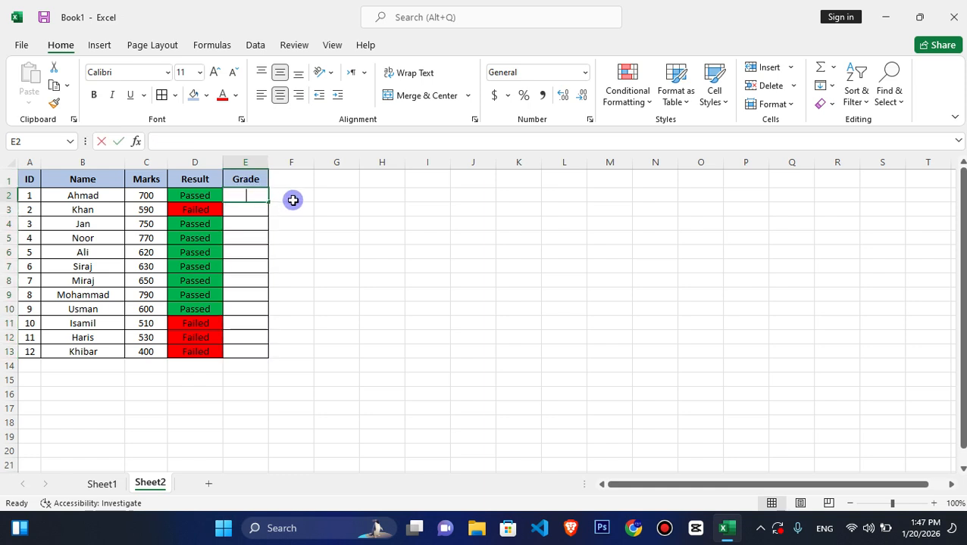
{"action": "type", "text": "=if"}
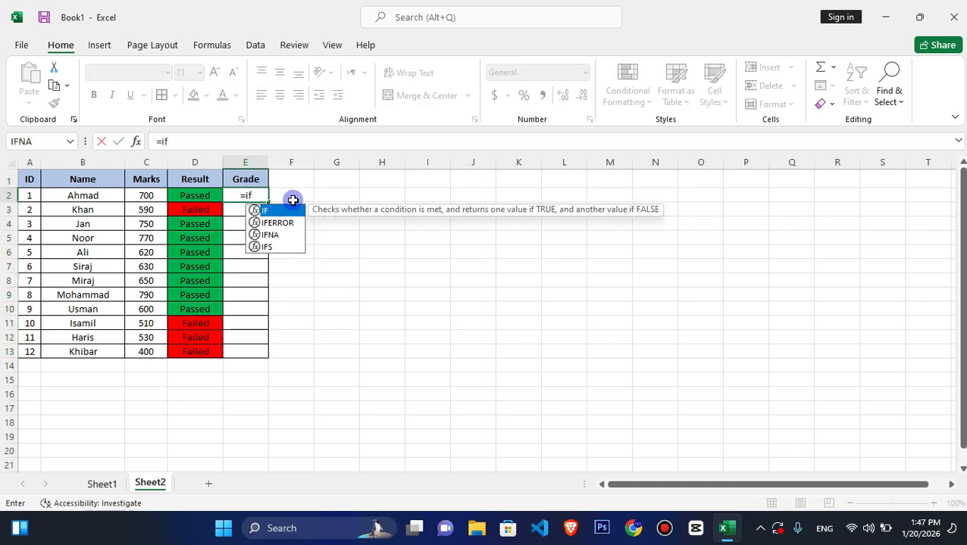
{"action": "type", "text": "("}
{"action": "left_click", "coordinate": [146, 197]}
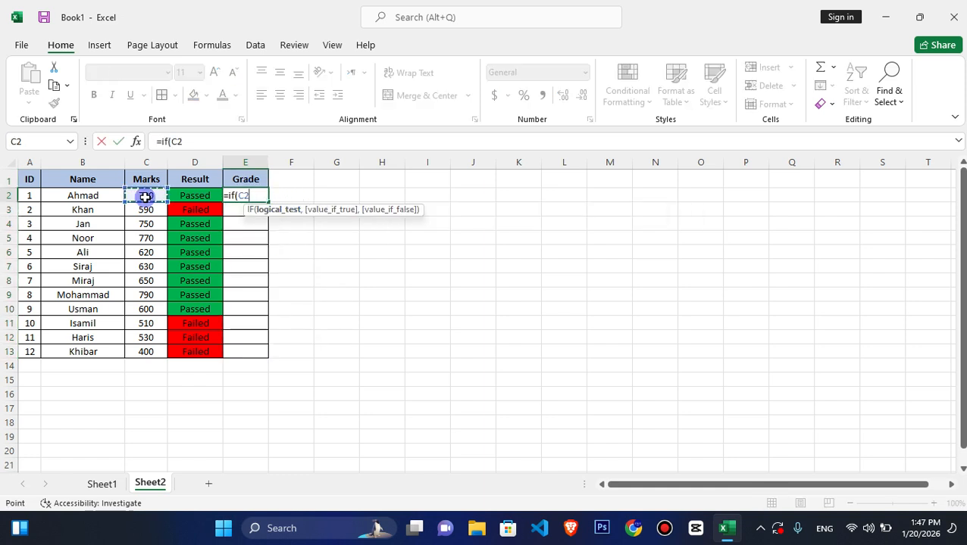
{"action": "type", "text": ">"}
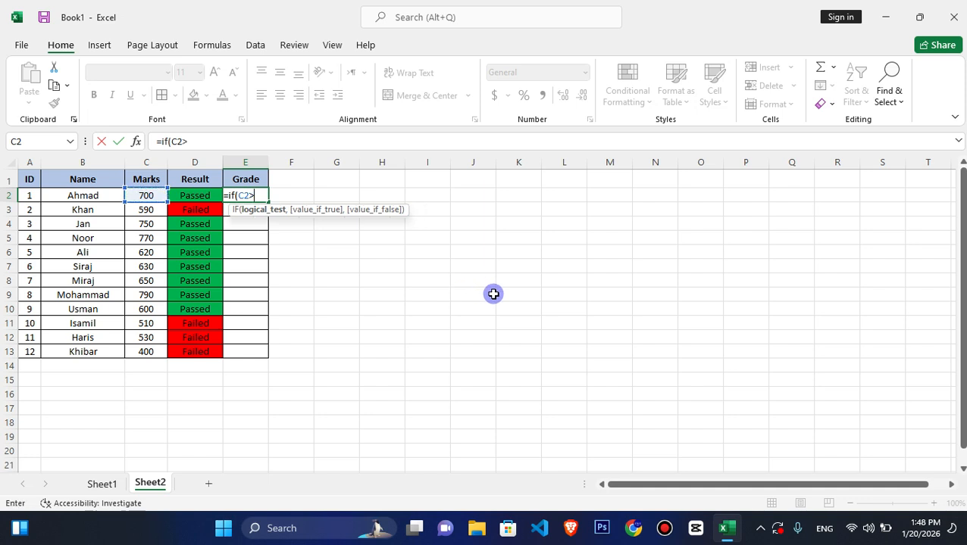
{"action": "type", "text": "7000"}
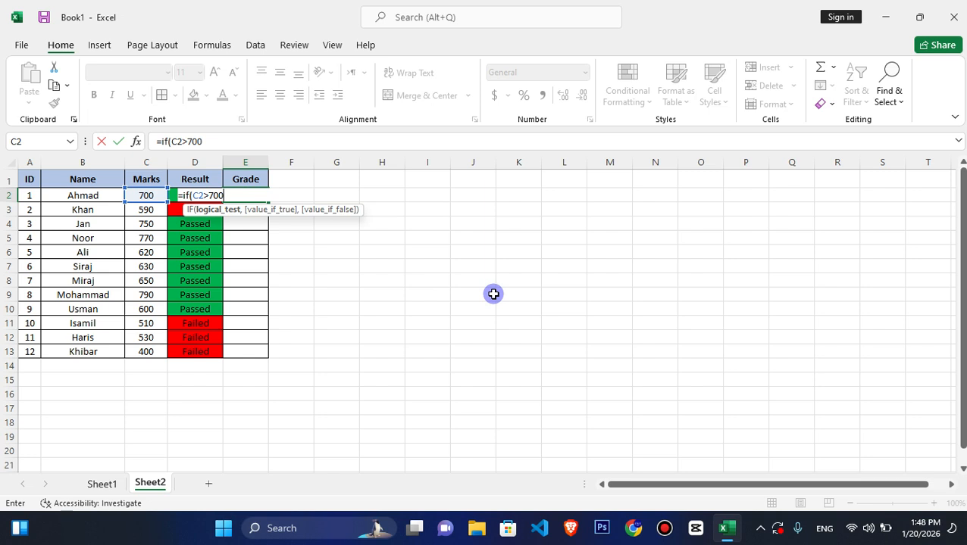
{"action": "key", "text": "BackSpace"}
{"action": "key", "text": "BackSpace"}
{"action": "key", "text": "BackSpace"}
{"action": "key", "text": "BackSpace"}
{"action": "key", "text": "BackSpace"}
{"action": "key", "text": "BackSpace"}
- Nest an AND function inside the E2 IF formula with C2=>750 as its first condition
{"action": "type", "text": "am"}
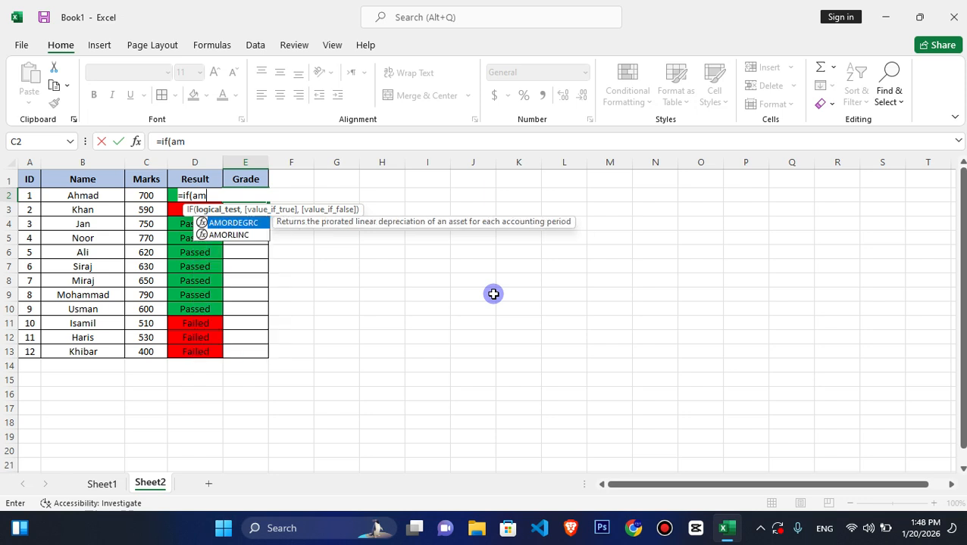
{"action": "key", "text": "BackSpace"}
{"action": "type", "text": "nd"}
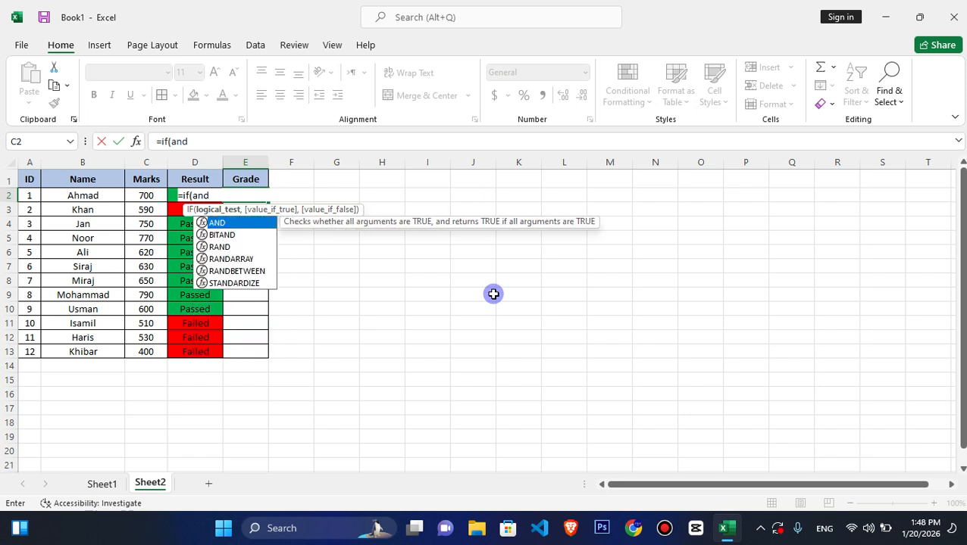
{"action": "type", "text": "("}
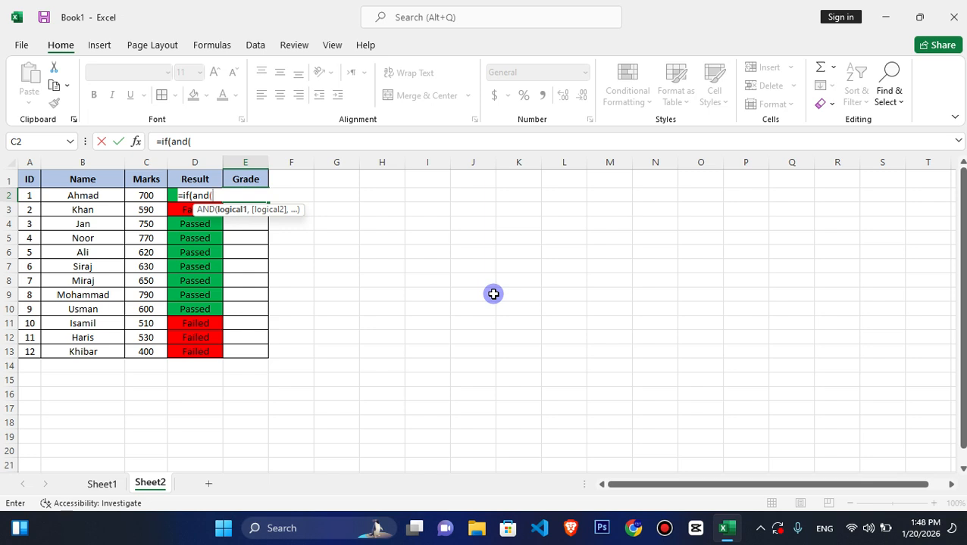
{"action": "left_click", "coordinate": [147, 197]}
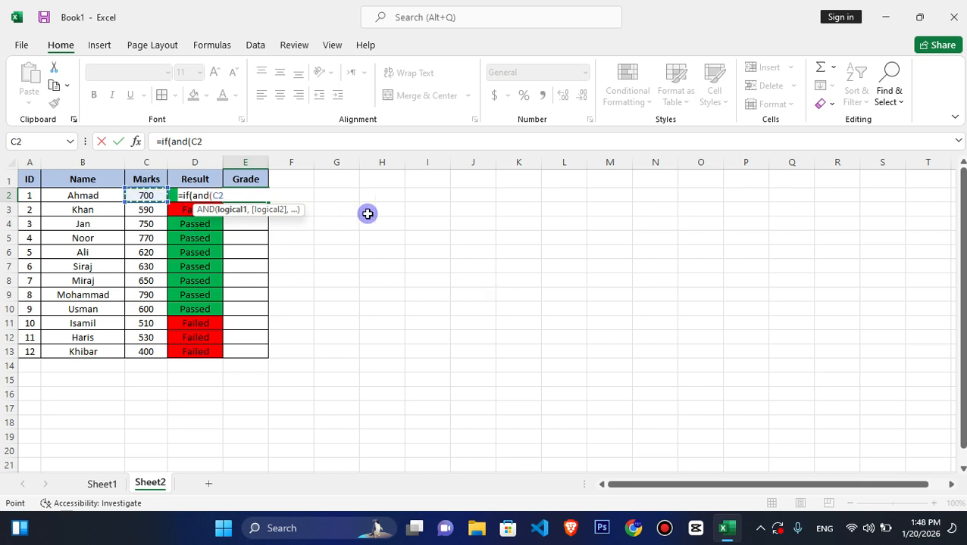
{"action": "type", "text": "=>750"}
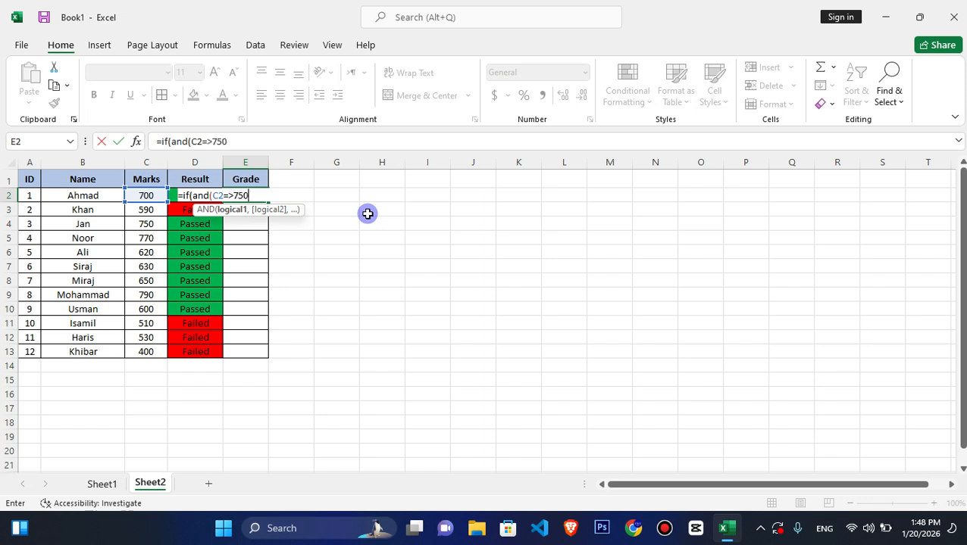
{"action": "type", "text": ","}
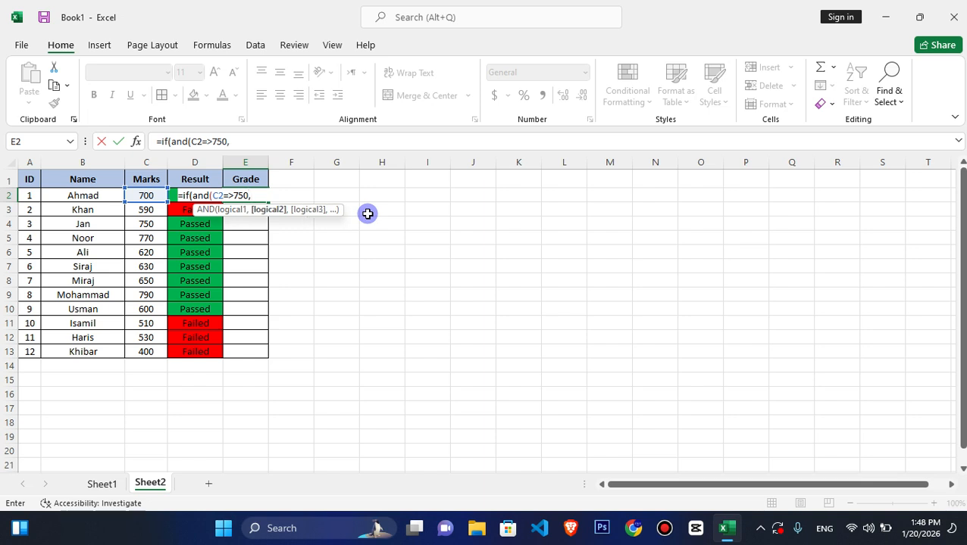
{"action": "type", "text": "\"A Grade"}
- Add "A Grade" as the next argument after the 750 condition in the E2 formula
{"action": "type", "text": "\""}
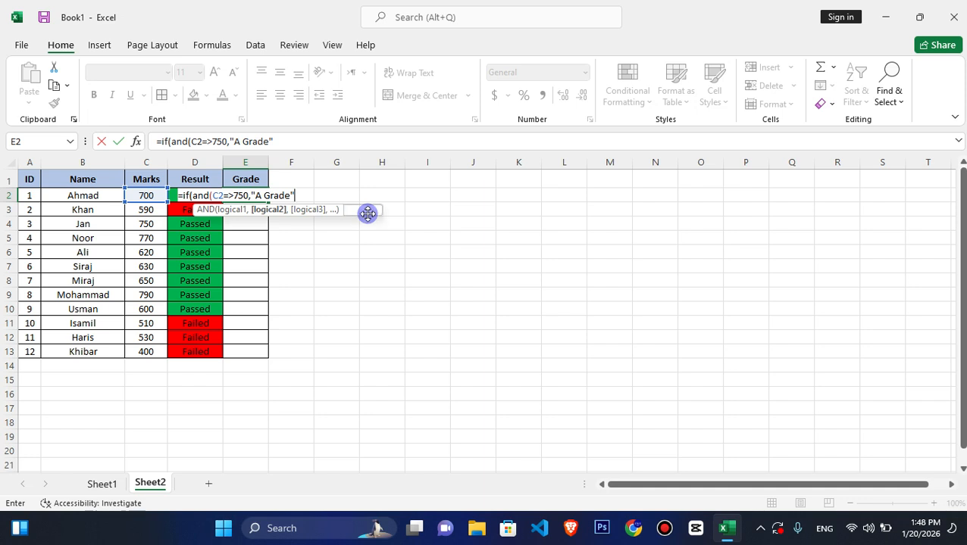
{"action": "type", "text": ","}
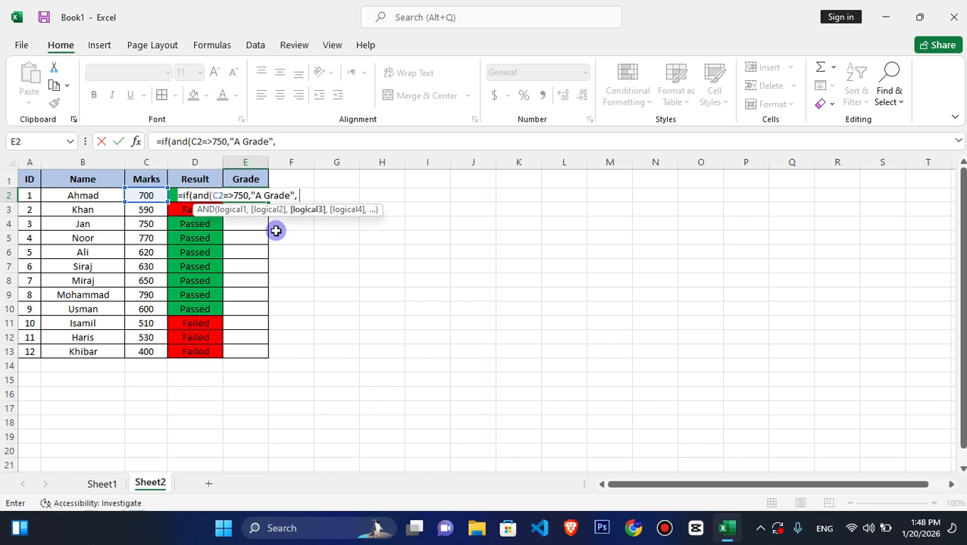
- Add C2=600 as the next condition after "A Grade" in the E2 formula
{"action": "left_click", "coordinate": [149, 196]}
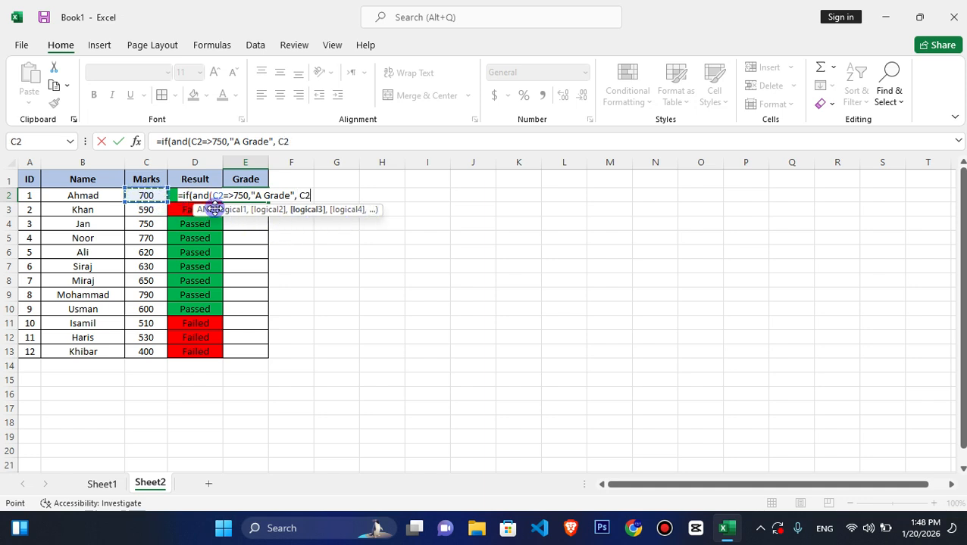
{"action": "type", "text": ">"}
{"action": "key", "text": "BackSpace"}
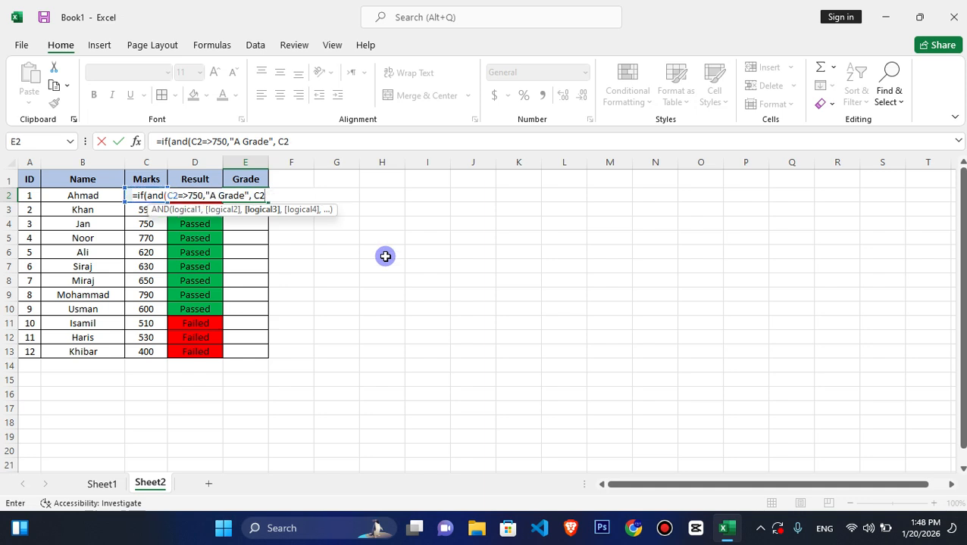
{"action": "type", "text": ">="}
{"action": "key", "text": "BackSpace"}
{"action": "key", "text": "BackSpace"}
{"action": "type", "text": "=>"}
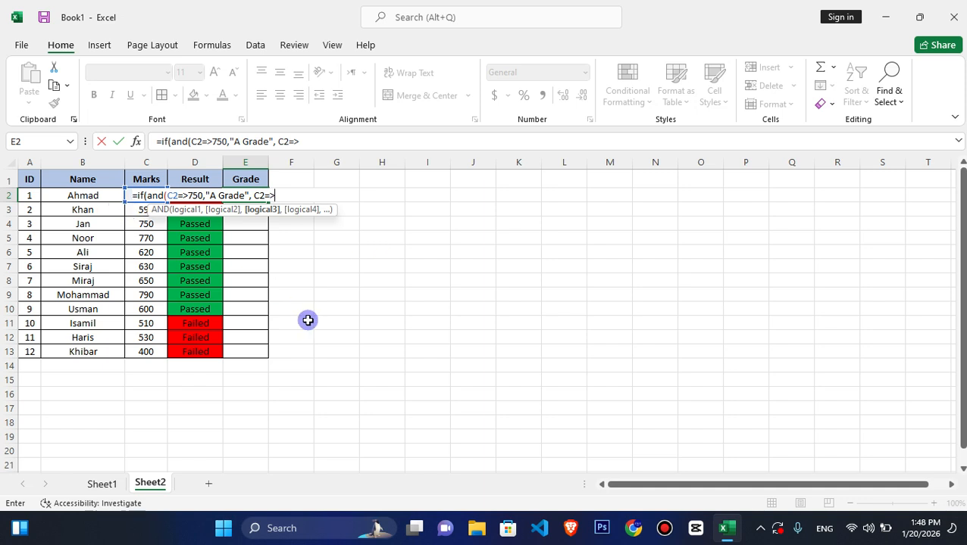
{"action": "type", "text": "600"}
{"action": "key", "text": "BackSpace"}
{"action": "key", "text": "BackSpace"}
{"action": "key", "text": "BackSpace"}
{"action": "type", "text": "600,"}
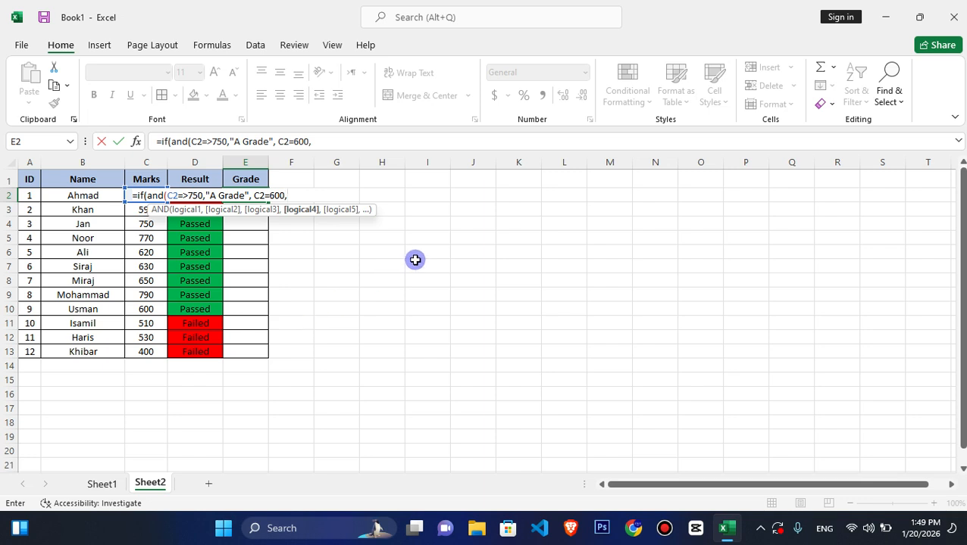
- Add "B Grade" as the argument following the 600 condition in the E2 formula
{"action": "type", "text": "\"B Grade\""}
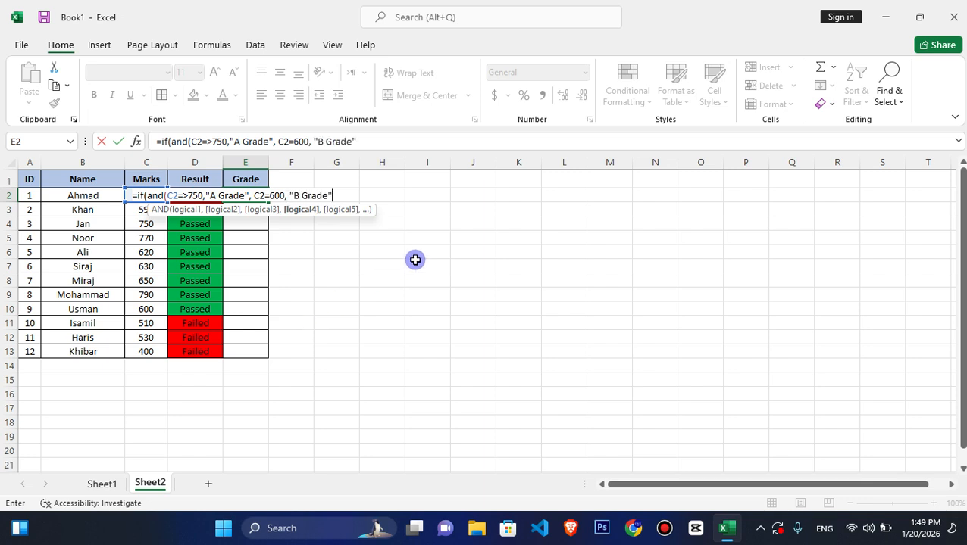
{"action": "type", "text": ","}
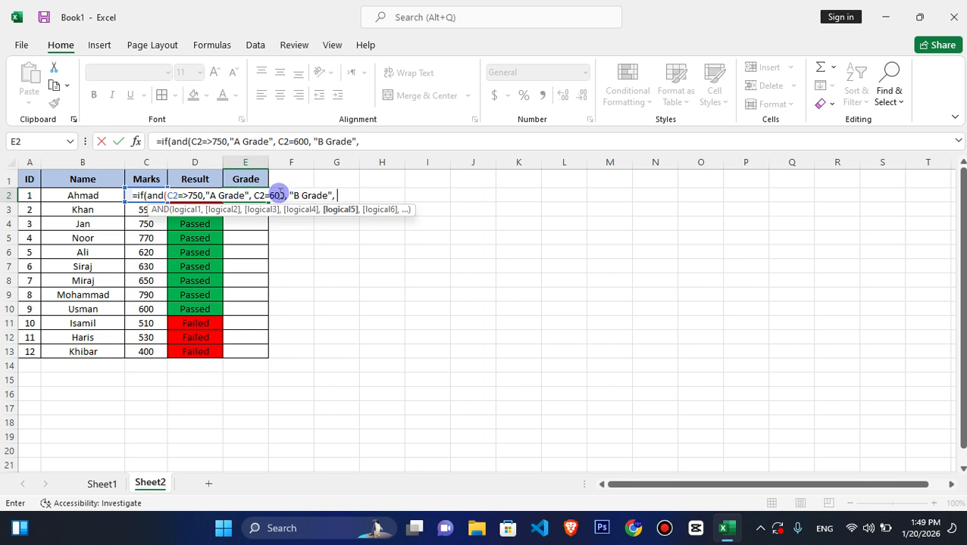
- Change the B Grade condition in the E2 formula to C2=700
{"action": "left_click", "coordinate": [198, 196]}
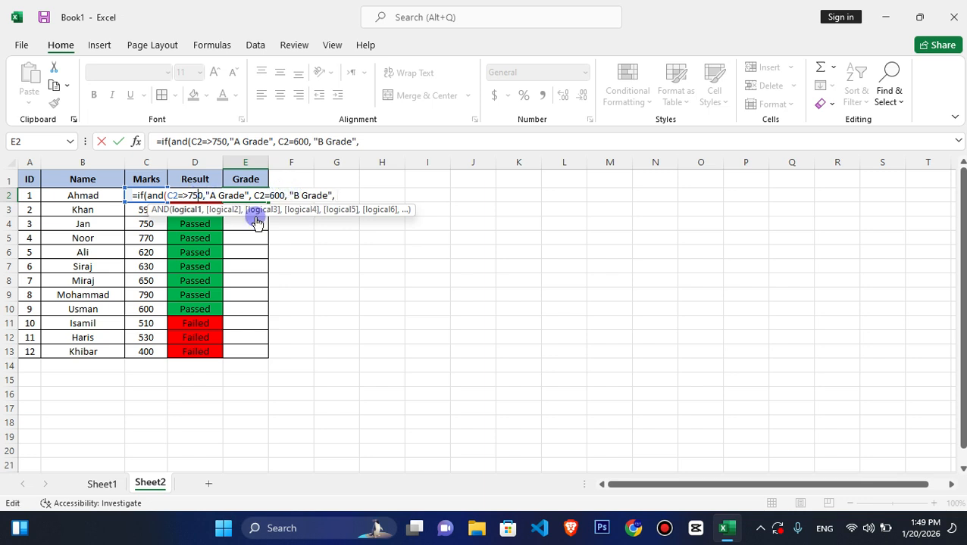
{"action": "left_click", "coordinate": [279, 195]}
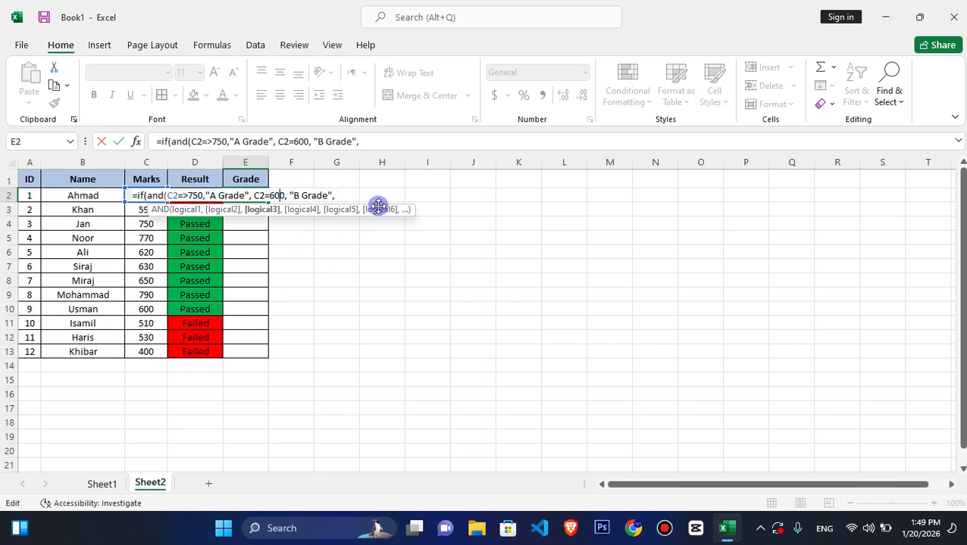
{"action": "key", "text": "BackSpace"}
{"action": "type", "text": "7"}
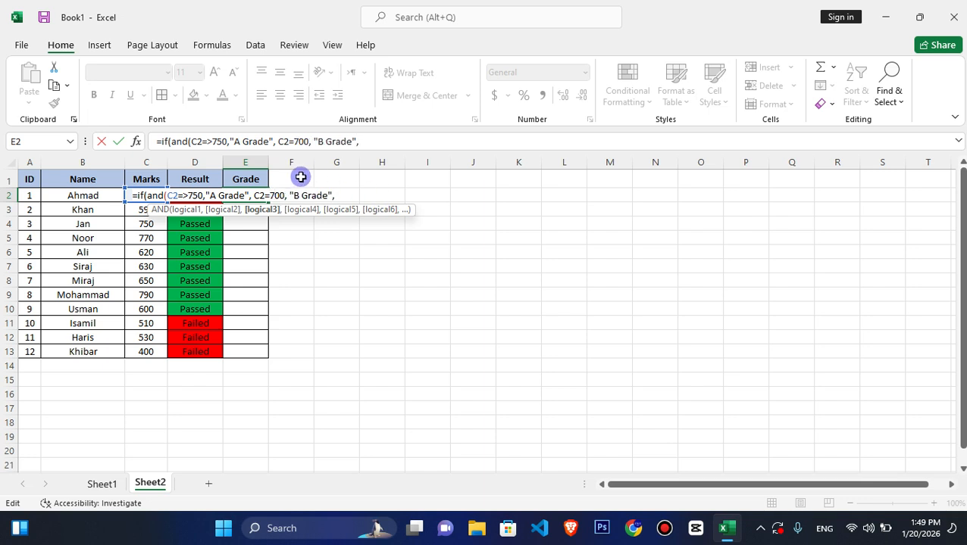
{"action": "left_click", "coordinate": [345, 196]}
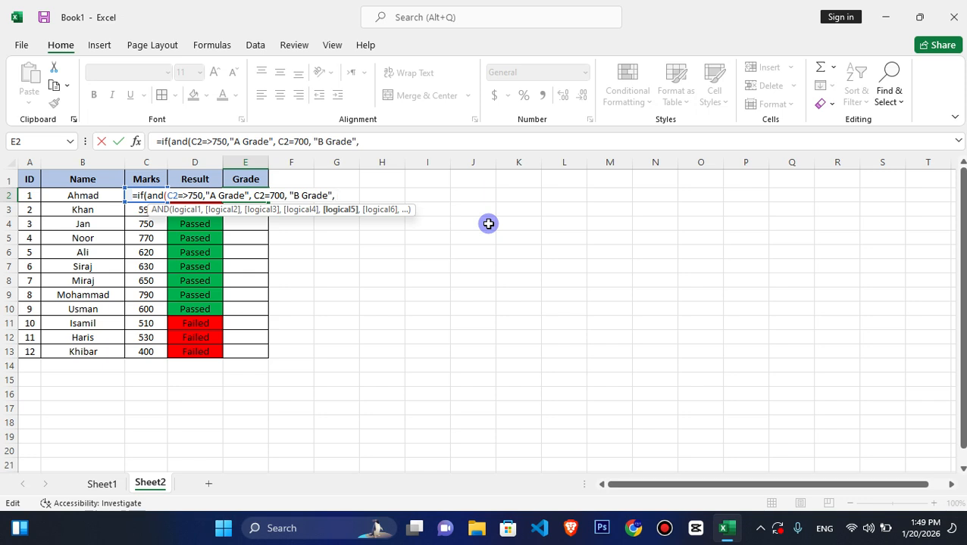
- Add C2=>600 as the next condition after "B Grade" in the E2 formula
{"action": "left_click", "coordinate": [132, 197]}
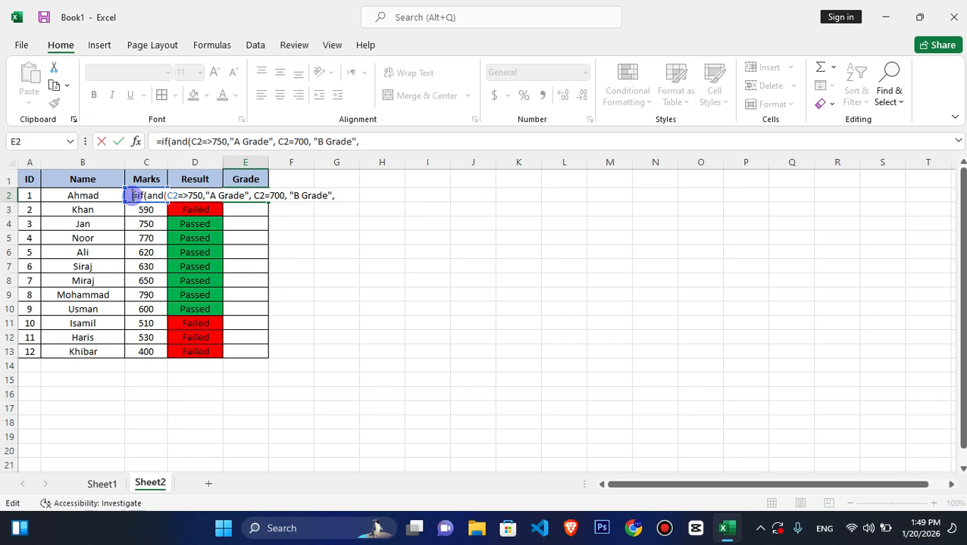
{"action": "left_click", "coordinate": [339, 196]}
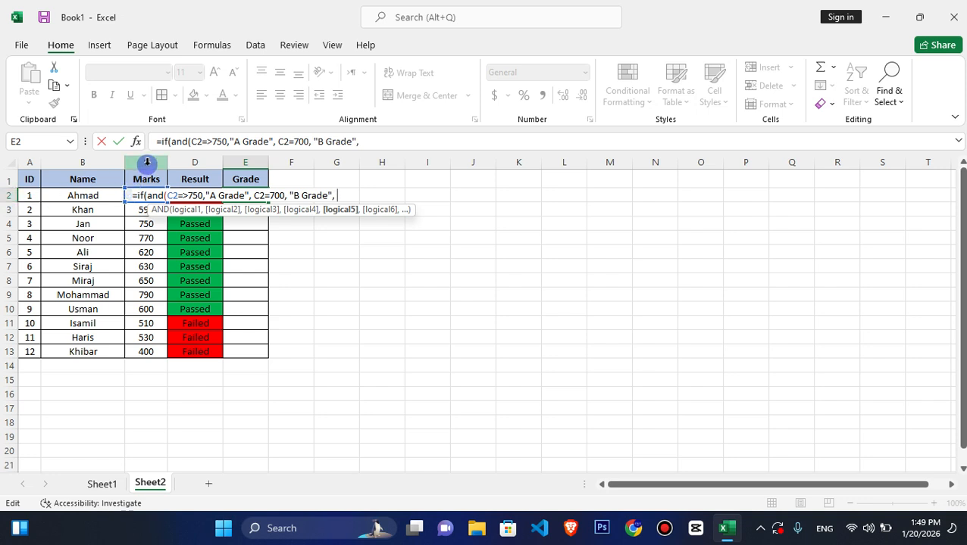
{"action": "type", "text": "C2"}
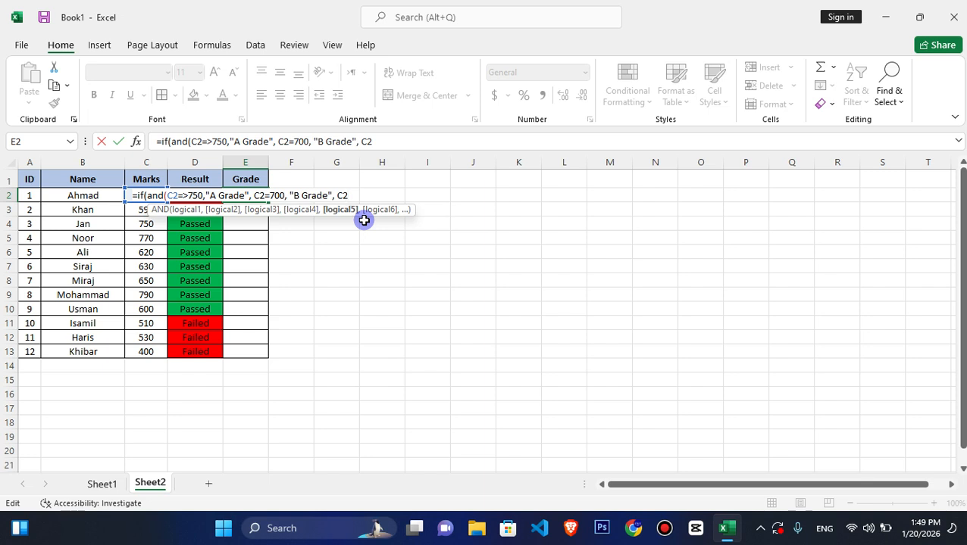
{"action": "type", "text": "=>600, "}
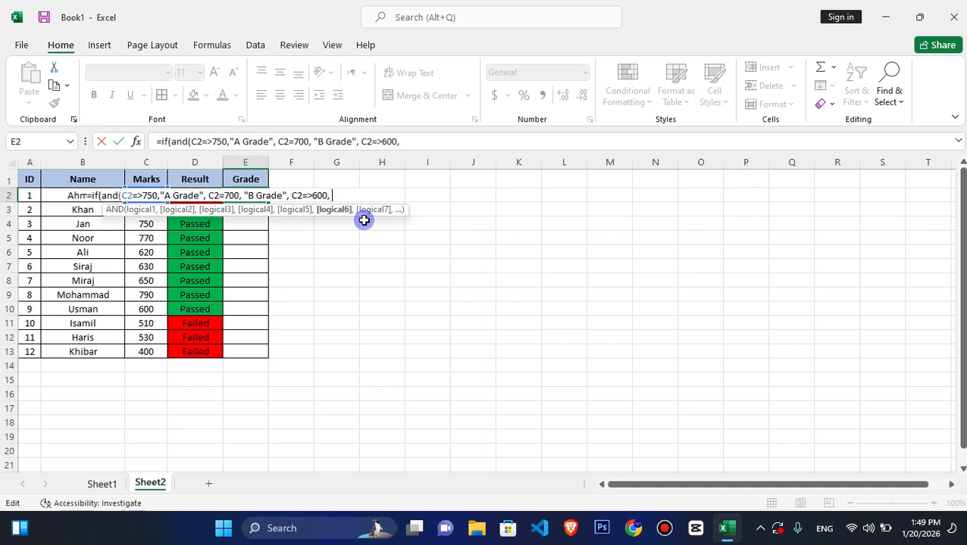
{"action": "type", "text": "\"C Grade\""}
- Add "C Grade" after the 600 condition and try to enter the E2 formula
{"action": "key", "text": "Return"}
{"action": "key", "text": "Return"}
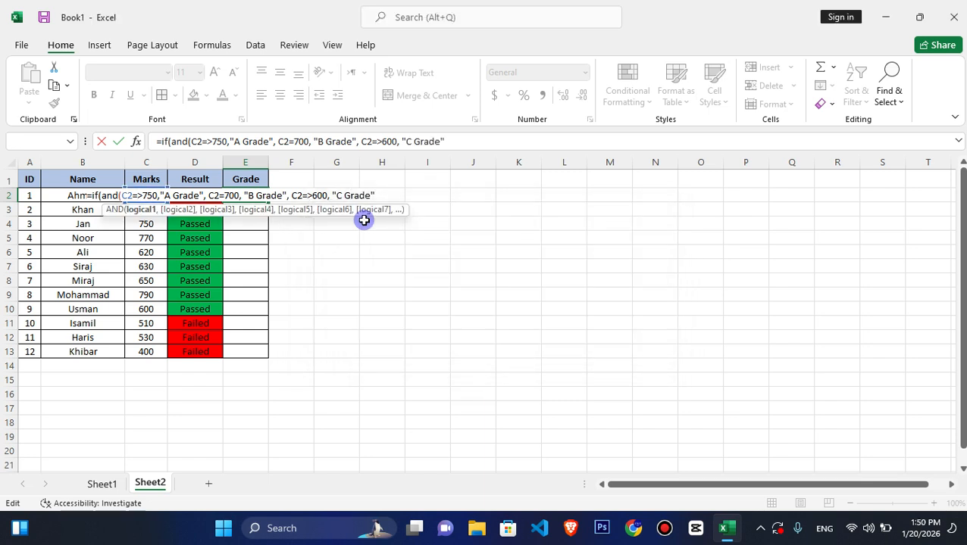
{"action": "key", "text": "Return"}
{"action": "key", "text": "Return"}
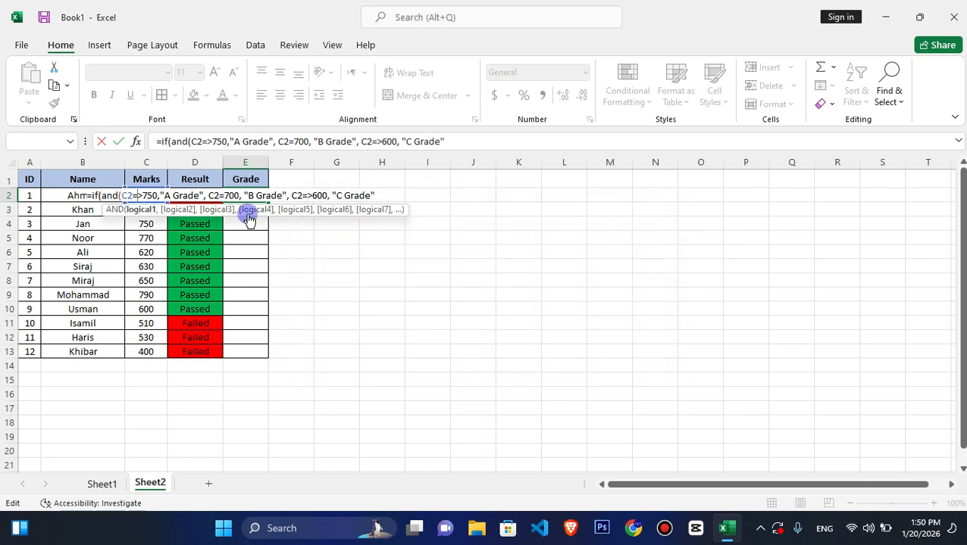
- Remove the nested AND function name and its opening parenthesis from the E2 formula
{"action": "left_click", "coordinate": [157, 196]}
{"action": "left_click", "coordinate": [160, 195]}
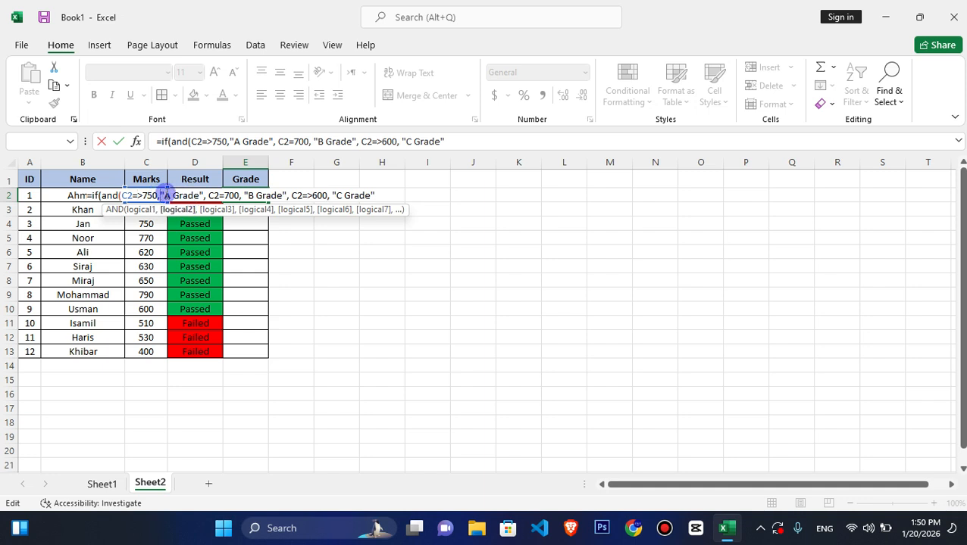
{"action": "left_click", "coordinate": [206, 195]}
{"action": "left_click", "coordinate": [119, 196]}
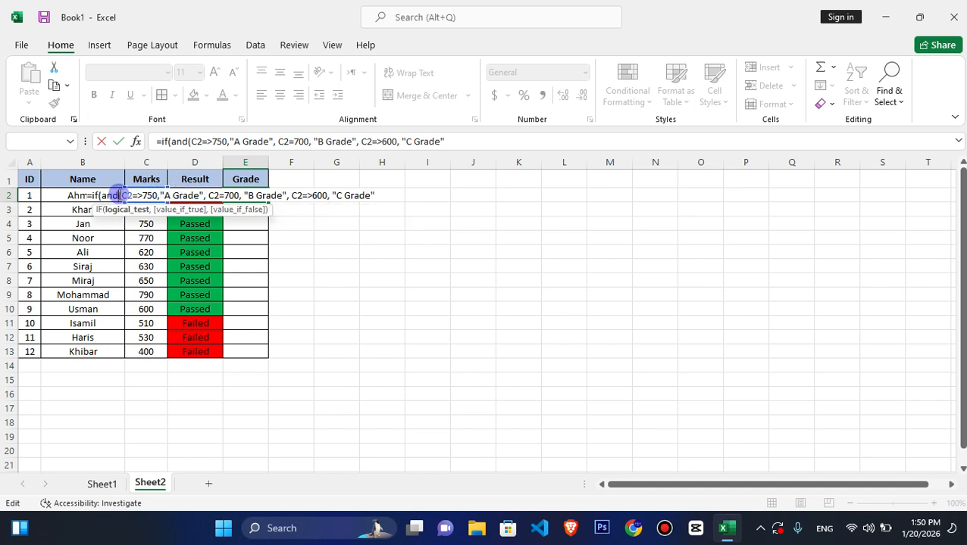
{"action": "key", "text": "BackSpace"}
{"action": "key", "text": "BackSpace"}
{"action": "key", "text": "BackSpace"}
{"action": "key", "text": "BackSpace"}
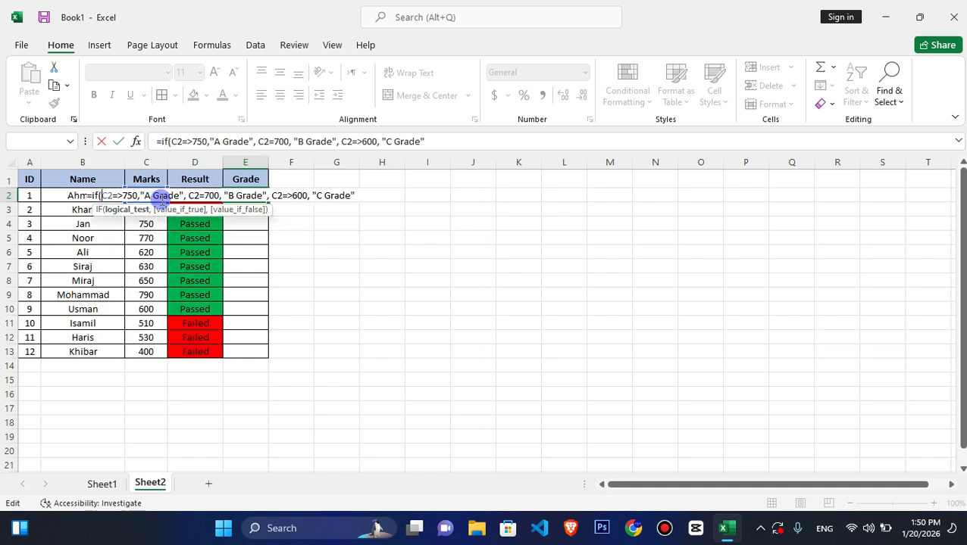
- Go through the E2 formula's IF arguments, examining the A Grade and B Grade parts
{"action": "key", "text": "Right"}
{"action": "key", "text": "Right"}
{"action": "key", "text": "Right"}
{"action": "key", "text": "Right"}
{"action": "key", "text": "Right"}
{"action": "key", "text": "Right"}
{"action": "key", "text": "Right"}
{"action": "key", "text": "Right"}
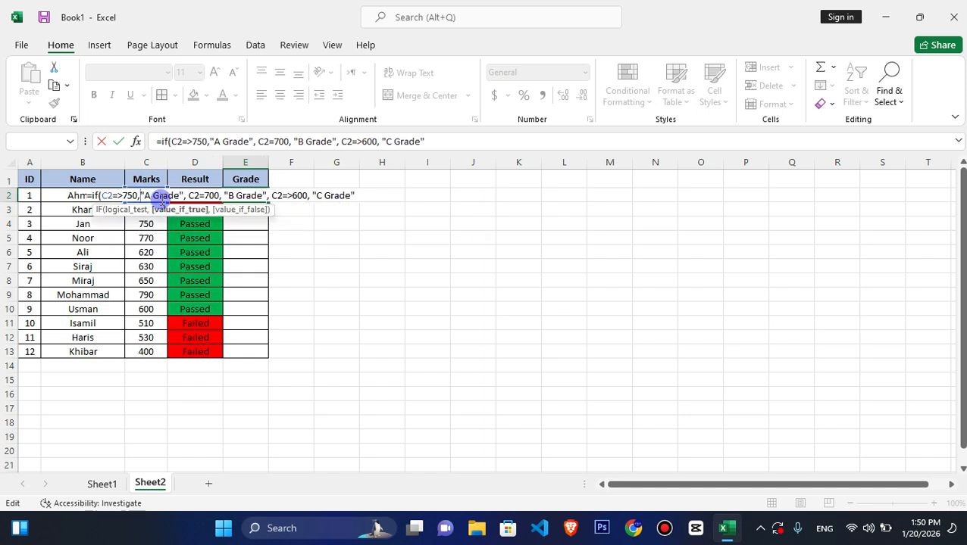
{"action": "key", "text": "Right"}
{"action": "key", "text": "Right"}
{"action": "key", "text": "Right"}
{"action": "key", "text": "Right"}
{"action": "key", "text": "Right"}
{"action": "key", "text": "Right"}
{"action": "key", "text": "Right"}
{"action": "key", "text": "Right"}
{"action": "key", "text": "Right"}
{"action": "key", "text": "Right"}
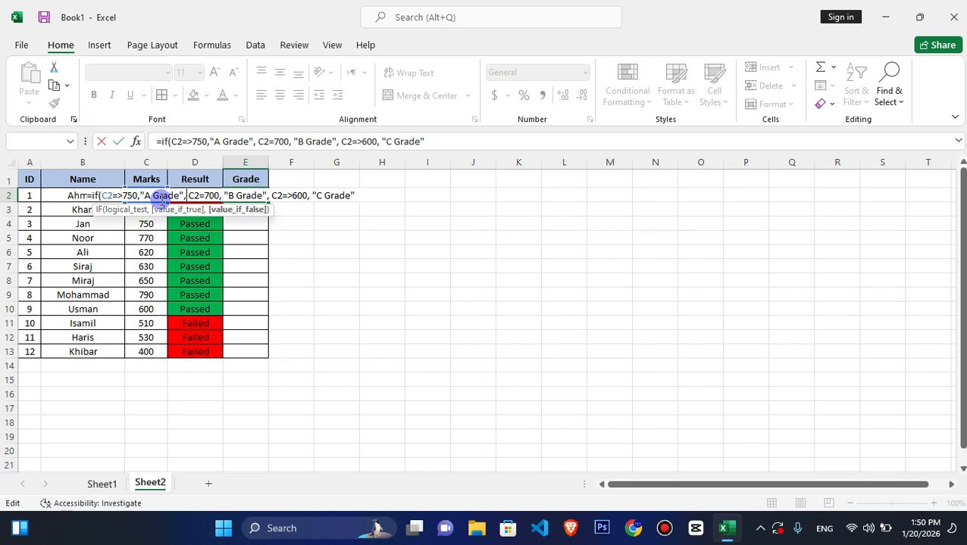
{"action": "key", "text": "shift+Right"}
{"action": "key", "text": "shift+Right"}
{"action": "key", "text": "shift+Right"}
{"action": "key", "text": "shift+Right"}
{"action": "key", "text": "shift+Right"}
{"action": "key", "text": "shift+Right"}
{"action": "key", "text": "shift+Right"}
{"action": "key", "text": "shift+Right"}
{"action": "key", "text": "shift+Right"}
{"action": "key", "text": "shift+Right"}
{"action": "key", "text": "shift+Right"}
{"action": "key", "text": "shift+Right"}
{"action": "key", "text": "shift+Right"}
{"action": "key", "text": "shift+Right"}
{"action": "key", "text": "shift+Right"}
{"action": "key", "text": "shift+Right"}
{"action": "key", "text": "shift+Right"}
{"action": "key", "text": "shift+Right"}
{"action": "key", "text": "shift+Right"}
{"action": "key", "text": "shift+Right"}
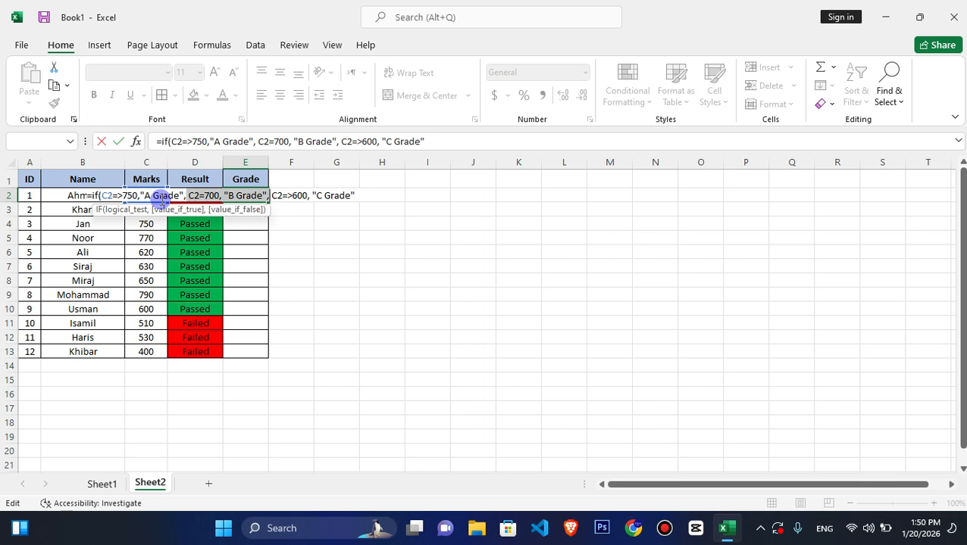
{"action": "key", "text": "shift+Right"}
{"action": "key", "text": "shift+Right"}
{"action": "key", "text": "shift+Right"}
{"action": "key", "text": "shift+Right"}
{"action": "key", "text": "Left"}
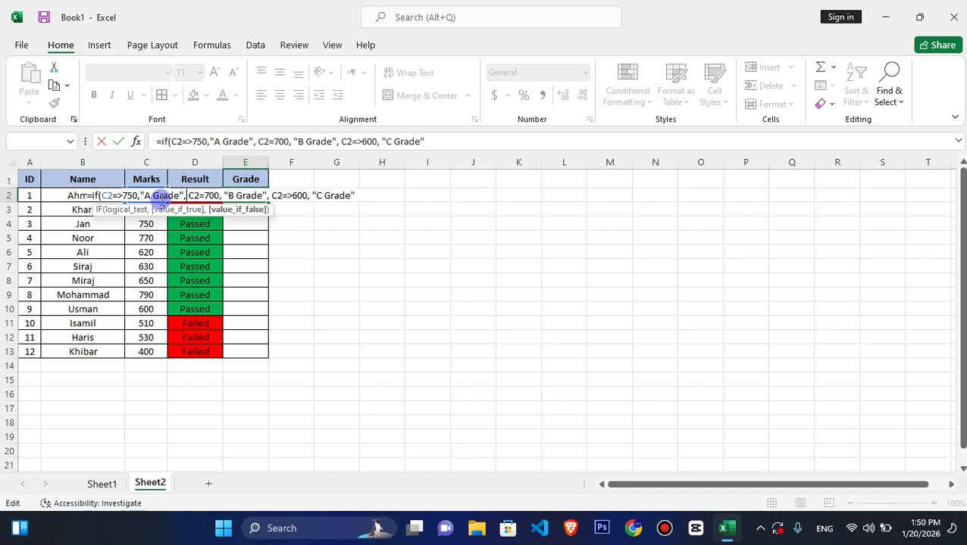
{"action": "key", "text": "Left"}
{"action": "key", "text": "Left"}
{"action": "key", "text": "Left"}
{"action": "key", "text": "Left"}
{"action": "key", "text": "Left"}
{"action": "key", "text": "Left"}
{"action": "key", "text": "Left"}
{"action": "key", "text": "Left"}
{"action": "key", "text": "Left"}
{"action": "key", "text": "Left"}
{"action": "key", "text": "Left"}
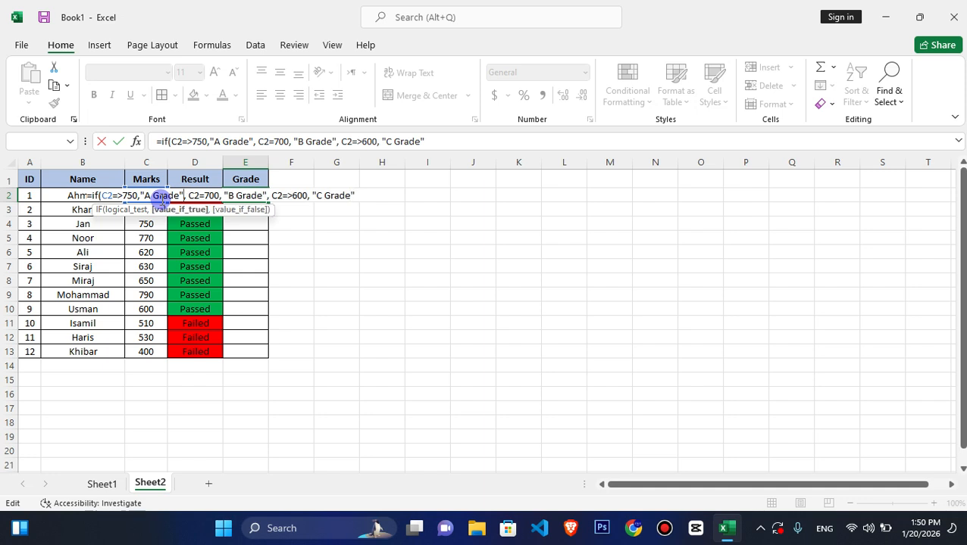
{"action": "key", "text": "Left"}
{"action": "key", "text": "Left"}
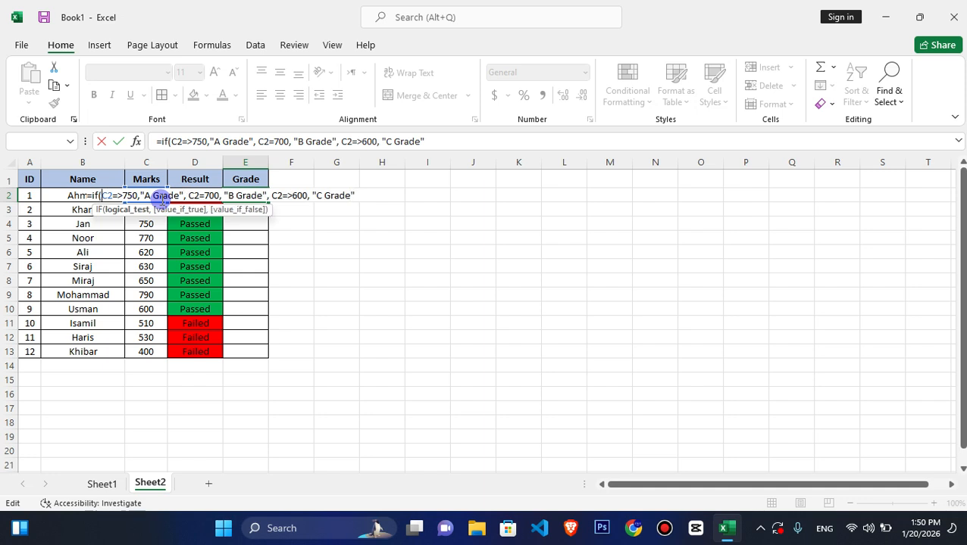
- Put the AND function back in front of the first C2 condition in the E2 formula
{"action": "type", "text": "adm"}
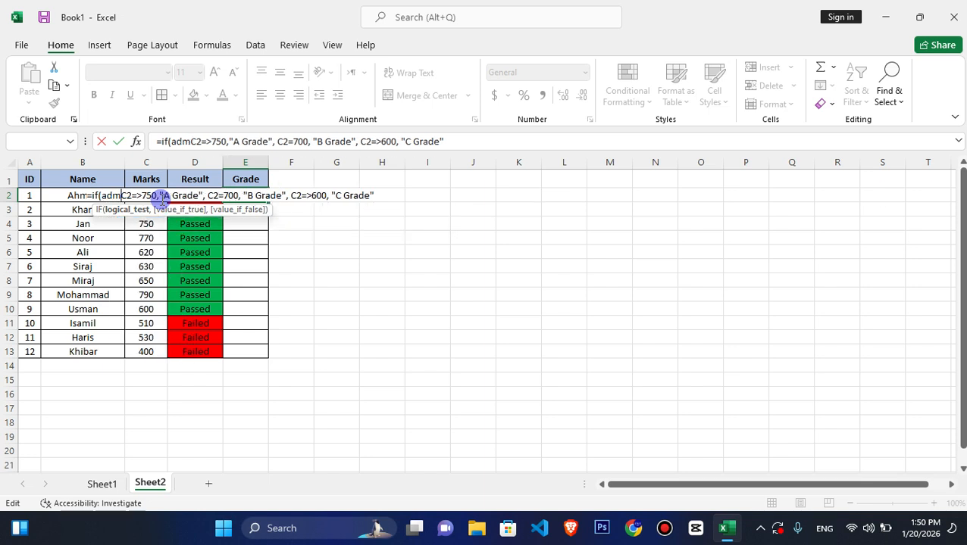
{"action": "key", "text": "BackSpace"}
{"action": "key", "text": "BackSpace"}
{"action": "type", "text": "nd("}
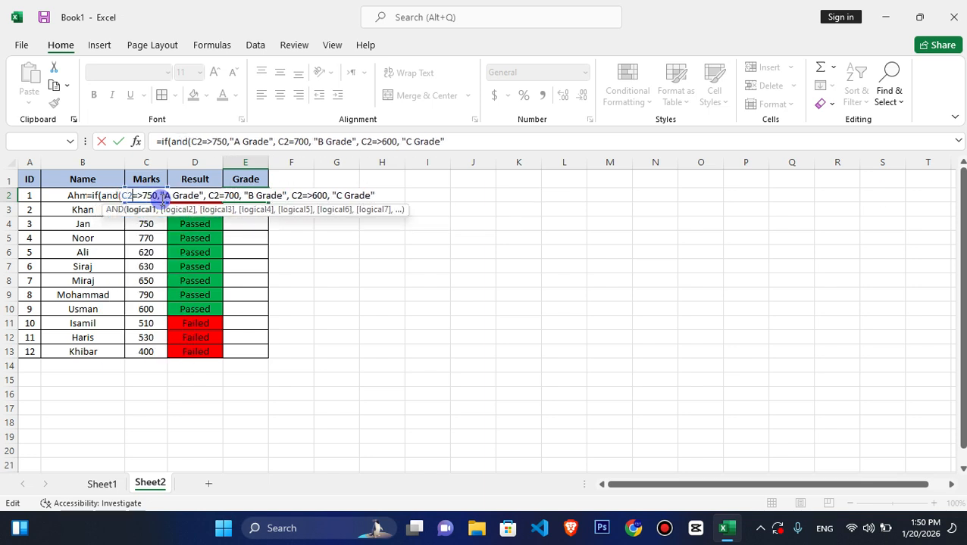
- Close the AND function with a parenthesis after "C Grade" in the E2 formula
{"action": "key", "text": "Right"}
{"action": "key", "text": "Right"}
{"action": "key", "text": "Right"}
{"action": "key", "text": "Right"}
{"action": "key", "text": "Right"}
{"action": "key", "text": "Right"}
{"action": "key", "text": "Right"}
{"action": "key", "text": "Right"}
{"action": "key", "text": "Right"}
{"action": "key", "text": "Right"}
{"action": "key", "text": "Right"}
{"action": "key", "text": "Right"}
{"action": "key", "text": "Right"}
{"action": "key", "text": "Right"}
{"action": "key", "text": "Right"}
{"action": "key", "text": "Right"}
{"action": "key", "text": "Right"}
{"action": "key", "text": "Right"}
{"action": "key", "text": "Right"}
{"action": "key", "text": "Right"}
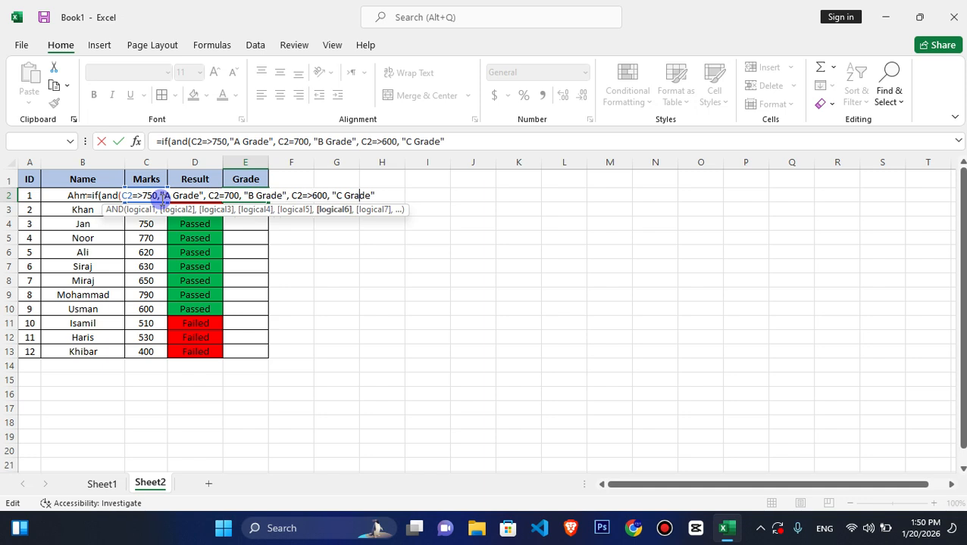
{"action": "key", "text": "Right"}
{"action": "key", "text": "Right"}
{"action": "key", "text": "Right"}
{"action": "type", "text": ")"}
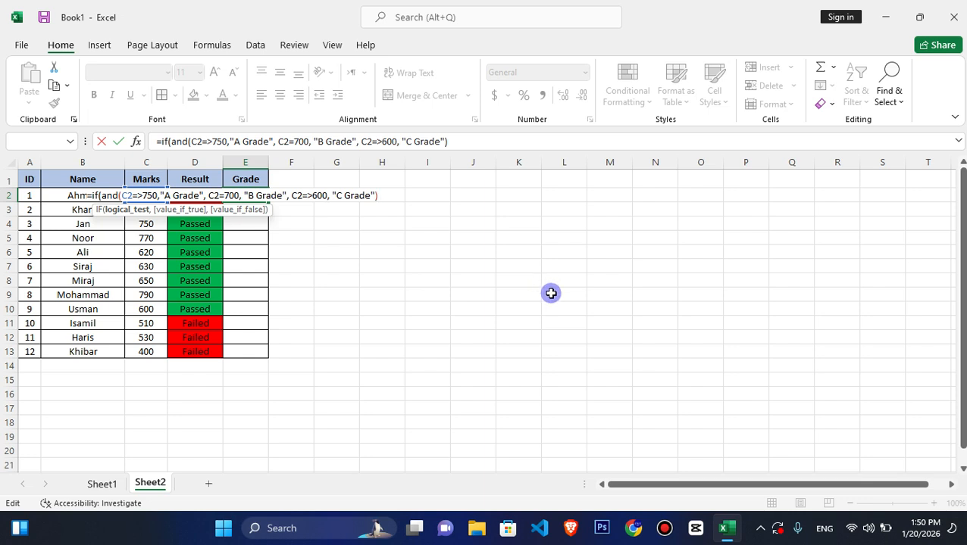
- Add "Failed" after the closed AND function and try to enter the E2 formula
{"action": "type", "text": "\"Failde"}
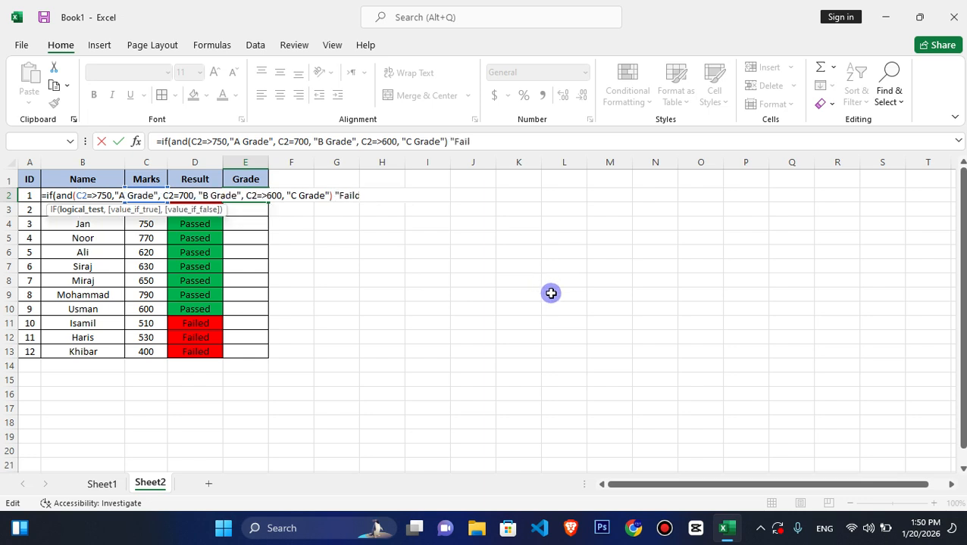
{"action": "key", "text": "BackSpace"}
{"action": "key", "text": "BackSpace"}
{"action": "key", "text": "BackSpace"}
{"action": "key", "text": "BackSpace"}
{"action": "type", "text": "o"}
{"action": "key", "text": "BackSpace"}
{"action": "type", "text": "iled\""}
{"action": "key", "text": "Return"}
{"action": "key", "text": "Return"}
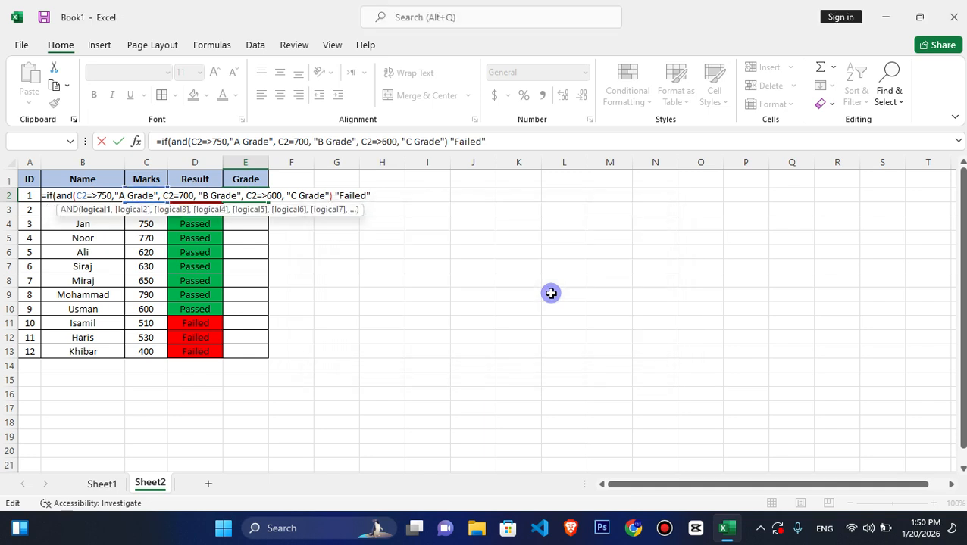
- Examine the 600, 700 and 750 conditions and their grade texts in the E2 formula for mistakes
{"action": "left_click", "coordinate": [281, 196]}
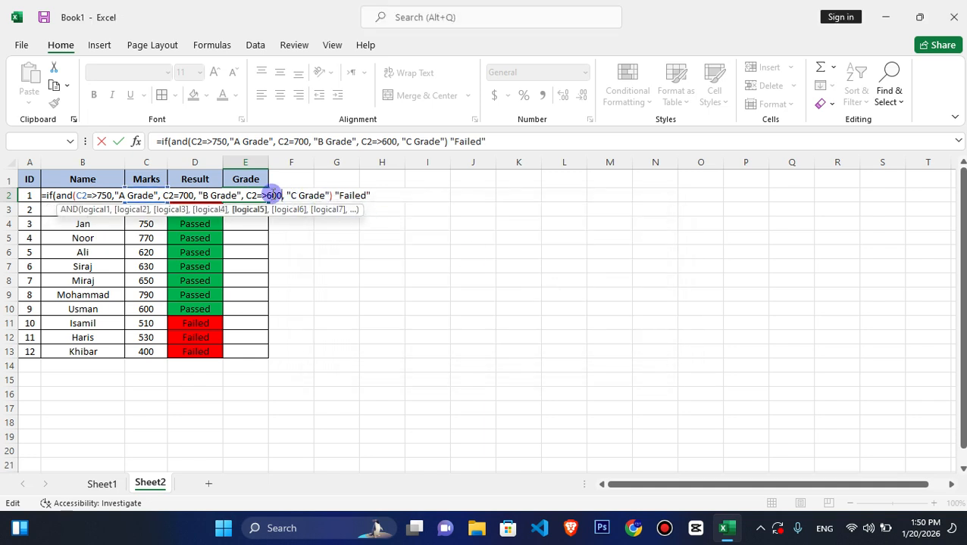
{"action": "left_click", "coordinate": [320, 196]}
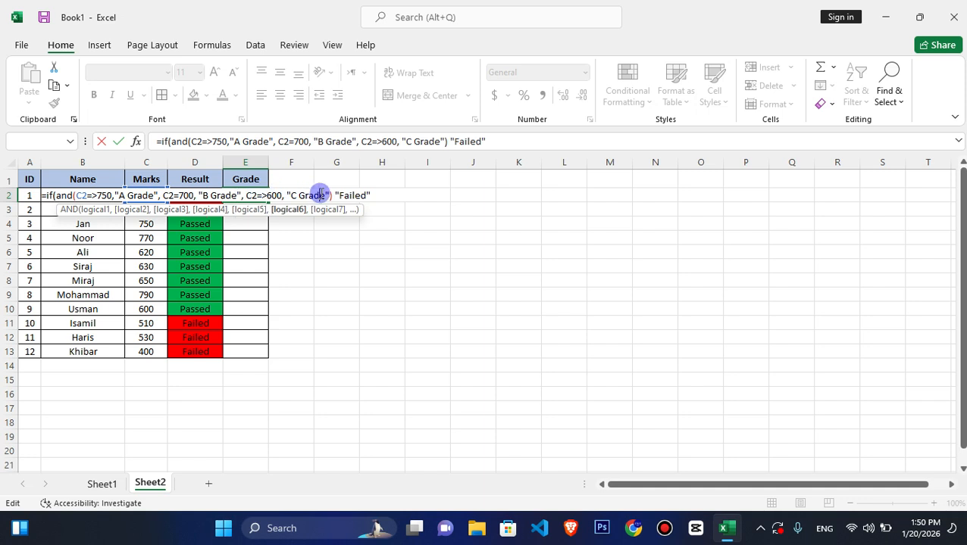
{"action": "left_click", "coordinate": [267, 195]}
{"action": "left_click", "coordinate": [239, 195]}
{"action": "left_click", "coordinate": [182, 195]}
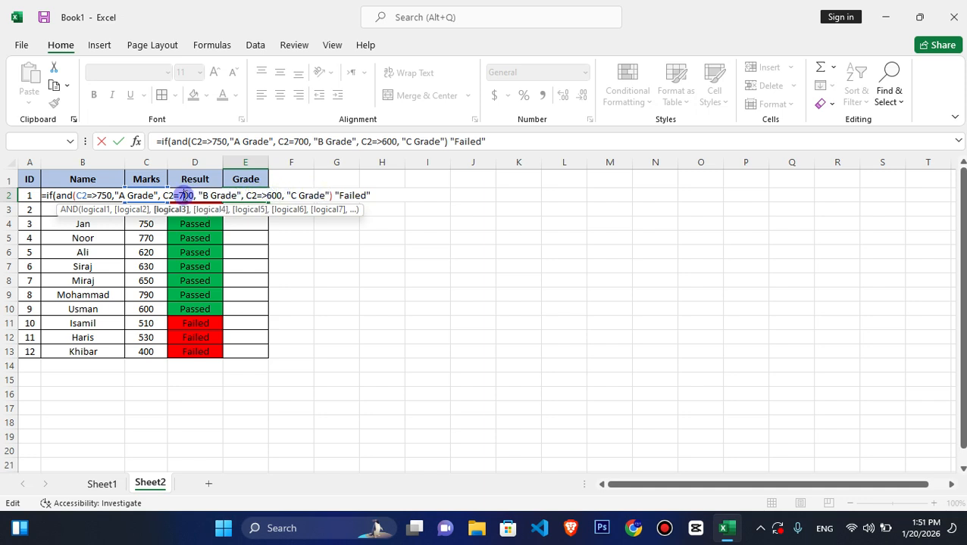
{"action": "left_click", "coordinate": [117, 195]}
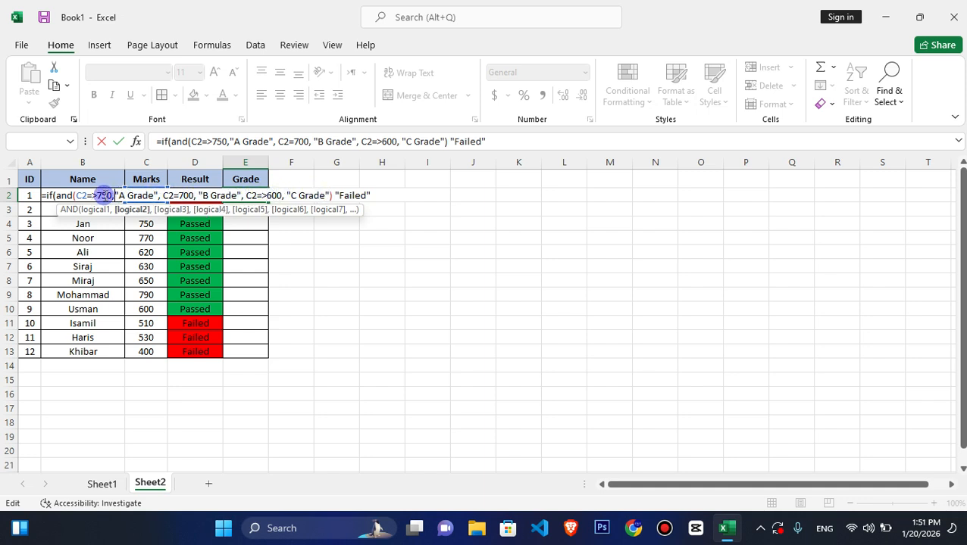
{"action": "left_click_drag", "start_coordinate": [96, 195], "coordinate": [115, 195]}
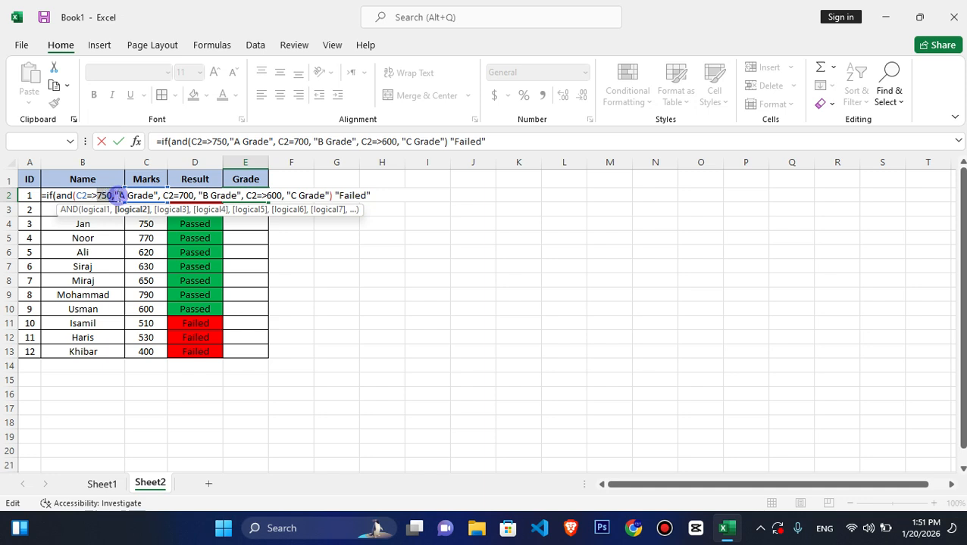
{"action": "left_click", "coordinate": [118, 196]}
{"action": "key", "text": "BackSpace"}
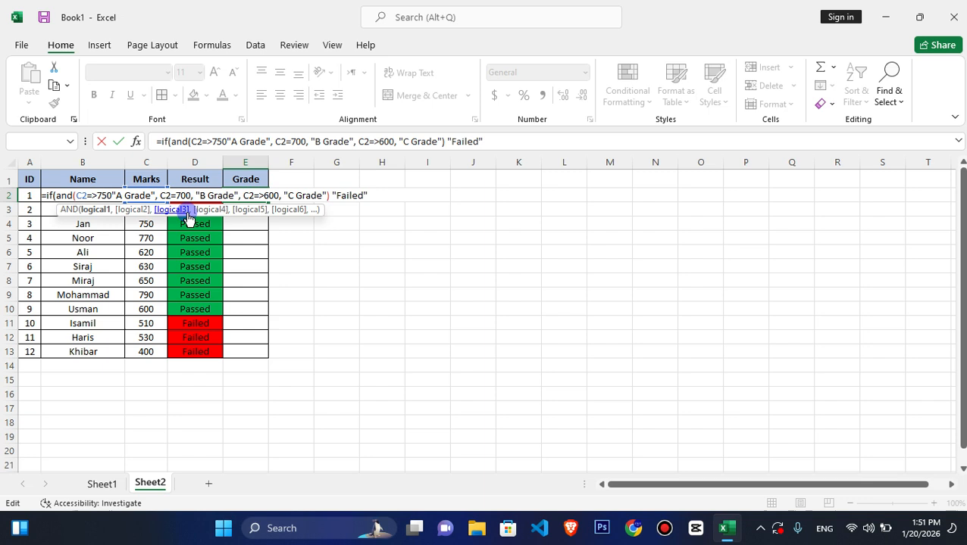
{"action": "type", "text": ","}
- Close the IF function with a parenthesis after "Failed" and try to enter the E2 formula
{"action": "key", "text": "Right"}
{"action": "key", "text": "Right"}
{"action": "key", "text": "Right"}
{"action": "key", "text": "Right"}
{"action": "key", "text": "Right"}
{"action": "key", "text": "Right"}
{"action": "key", "text": "Right"}
{"action": "key", "text": "Right"}
{"action": "key", "text": "Right"}
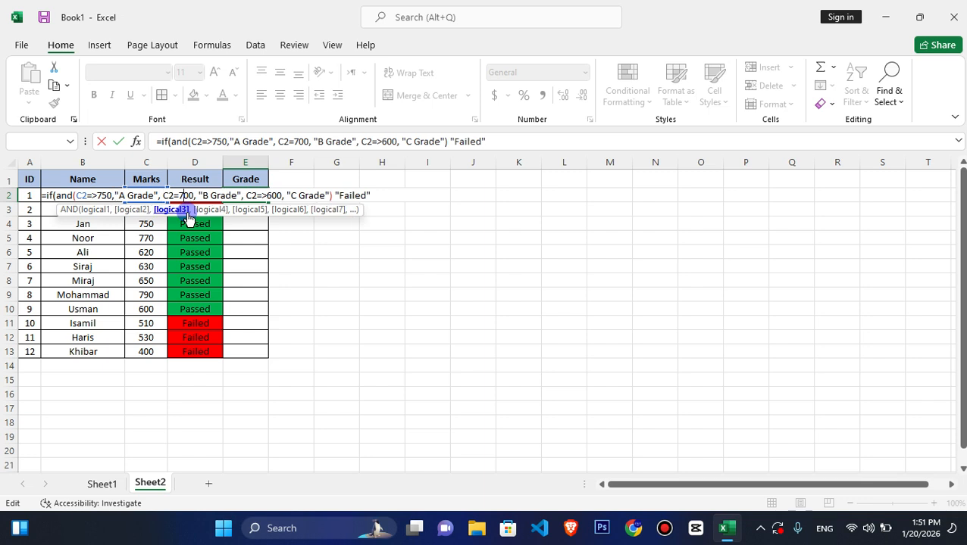
{"action": "key", "text": "Left"}
{"action": "key", "text": "Left"}
{"action": "key", "text": "Right"}
{"action": "key", "text": "Right"}
{"action": "key", "text": "Right"}
{"action": "key", "text": "Right"}
{"action": "key", "text": "Right"}
{"action": "key", "text": "Right"}
{"action": "key", "text": "Right"}
{"action": "key", "text": "Right"}
{"action": "key", "text": "Right"}
{"action": "key", "text": "Right"}
{"action": "key", "text": "Right"}
{"action": "key", "text": "Right"}
{"action": "key", "text": "Right"}
{"action": "key", "text": "Right"}
{"action": "key", "text": "Right"}
{"action": "key", "text": "Right"}
{"action": "key", "text": "Right"}
{"action": "key", "text": "Left"}
{"action": "key", "text": "Left"}
{"action": "key", "text": "Left"}
{"action": "key", "text": "Left"}
{"action": "key", "text": "Left"}
{"action": "key", "text": "Left"}
{"action": "key", "text": "Left"}
{"action": "key", "text": "Left"}
{"action": "key", "text": "Left"}
{"action": "key", "text": "Left"}
{"action": "key", "text": "Left"}
{"action": "key", "text": "Left"}
{"action": "key", "text": "Left"}
{"action": "key", "text": "Right"}
{"action": "key", "text": "Right"}
{"action": "key", "text": "Right"}
{"action": "key", "text": "Right"}
{"action": "key", "text": "Right"}
{"action": "key", "text": "Right"}
{"action": "key", "text": "Right"}
{"action": "key", "text": "Right"}
{"action": "key", "text": "Right"}
{"action": "key", "text": "Right"}
{"action": "key", "text": "Right"}
{"action": "key", "text": "Right"}
{"action": "key", "text": "Right"}
{"action": "key", "text": "Right"}
{"action": "key", "text": "Right"}
{"action": "key", "text": "Right"}
{"action": "key", "text": "Right"}
{"action": "key", "text": "Right"}
{"action": "key", "text": "Right"}
{"action": "key", "text": "Right"}
{"action": "type", "text": ")"}
{"action": "key", "text": "Return"}
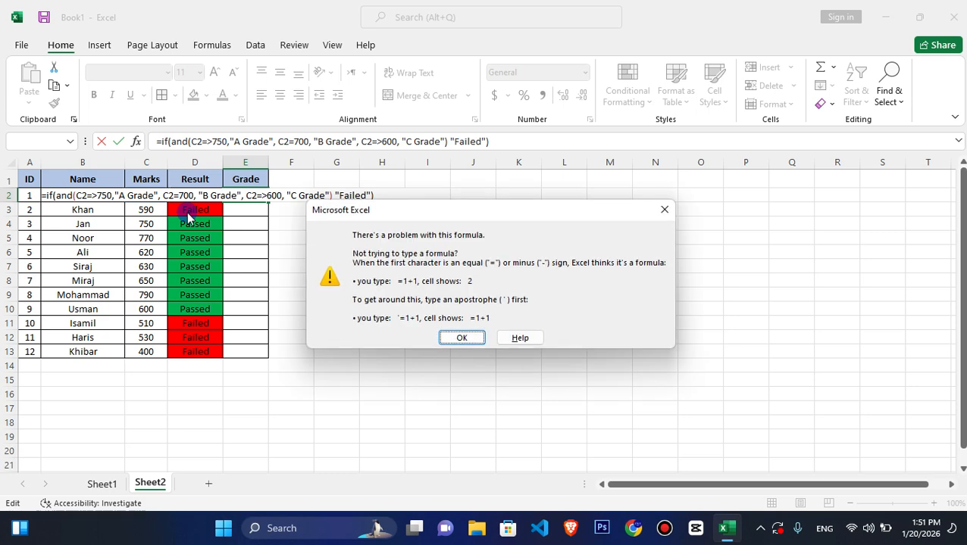
{"action": "key", "text": "Return"}
{"action": "key", "text": "Return"}
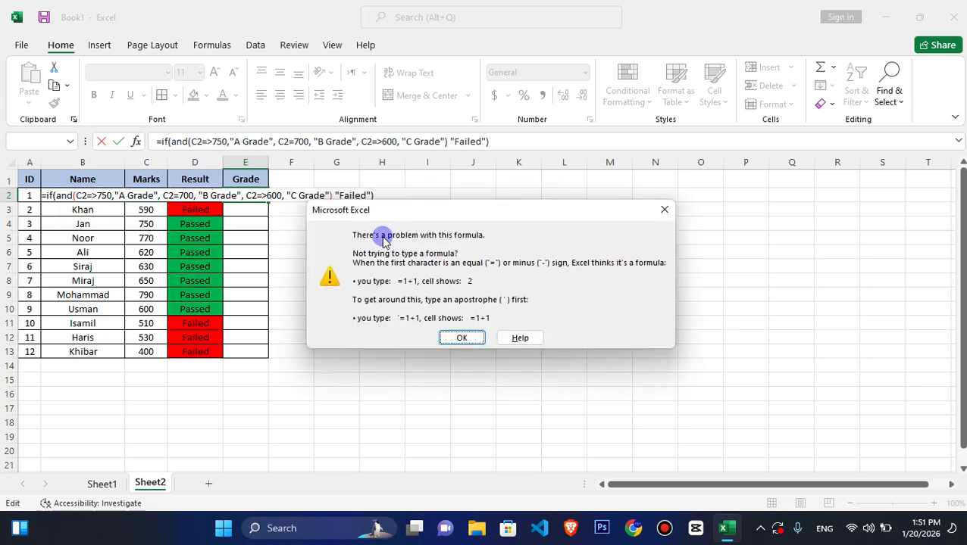
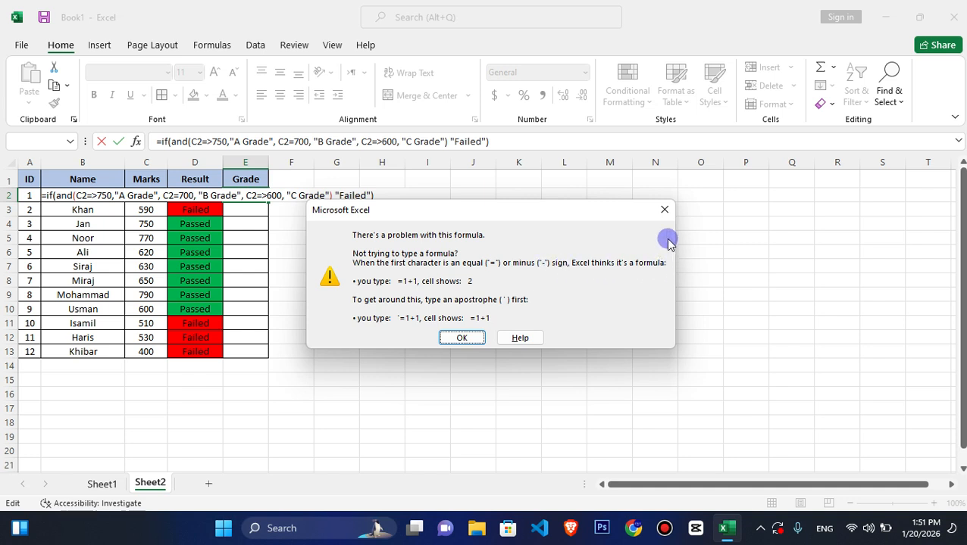
- Change the first condition in the E2 formula to C2>750 and try to enter the formula
{"action": "left_click", "coordinate": [663, 214]}
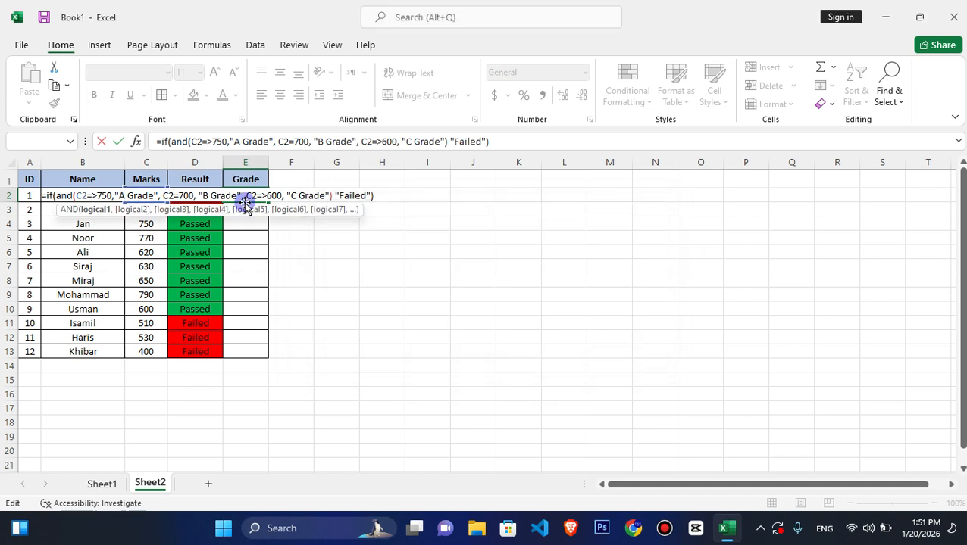
{"action": "left_click", "coordinate": [121, 196]}
{"action": "key", "text": "Left"}
{"action": "key", "text": "Left"}
{"action": "key", "text": "Left"}
{"action": "key", "text": "Left"}
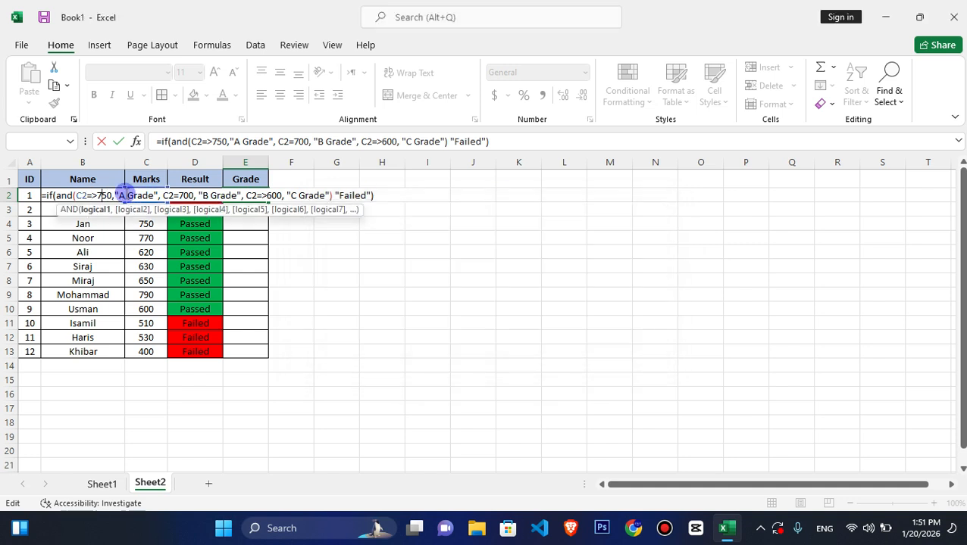
{"action": "key", "text": "BackSpace"}
{"action": "key", "text": "Right"}
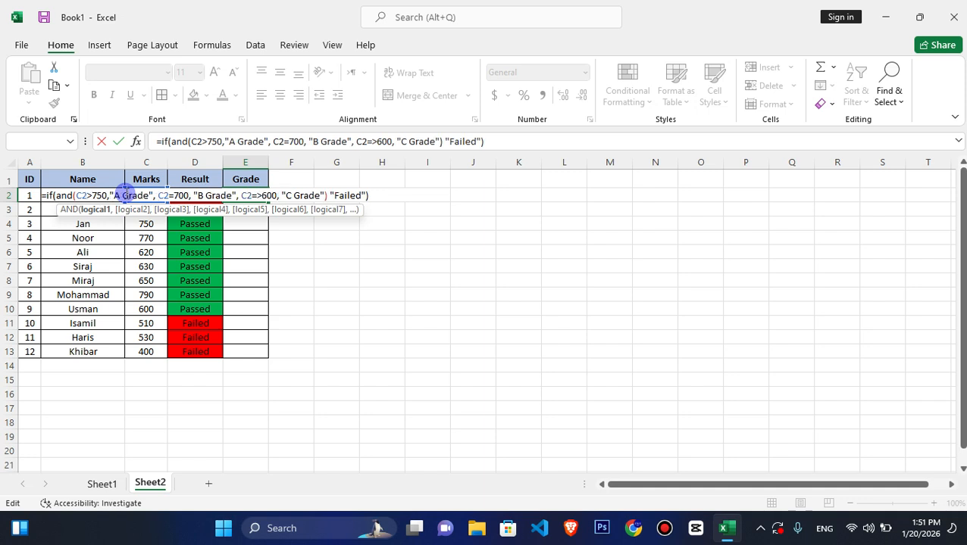
{"action": "type", "text": "="}
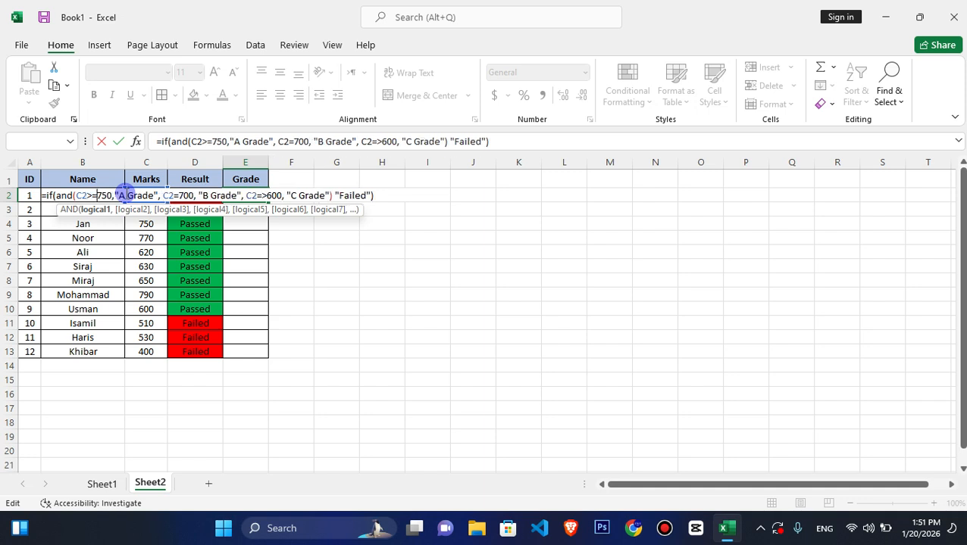
{"action": "key", "text": "BackSpace"}
{"action": "key", "text": "Return"}
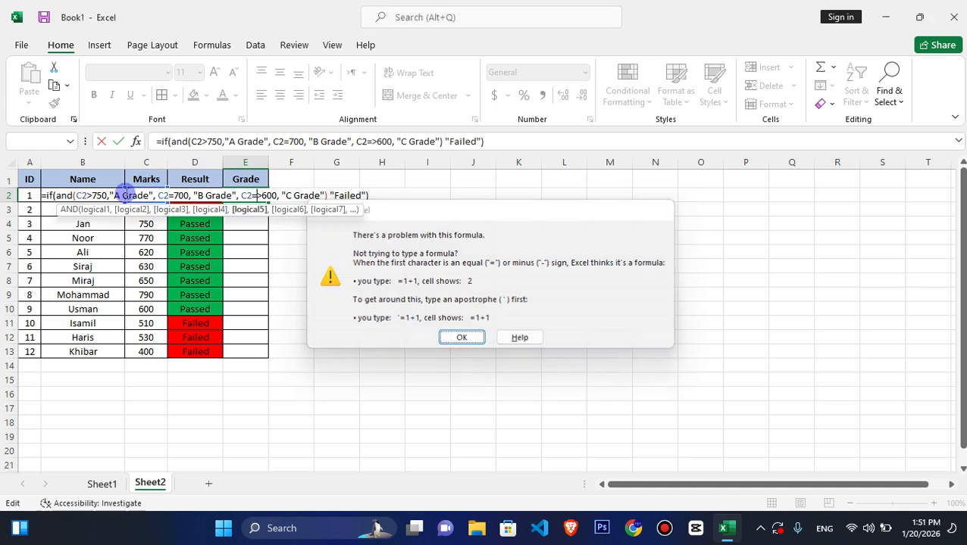
{"action": "key", "text": "Return"}
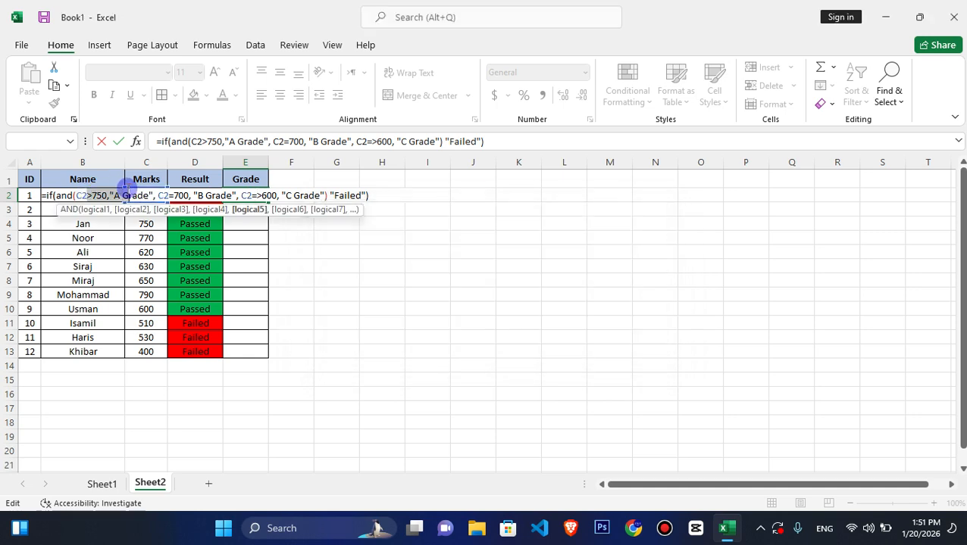
{"action": "left_click", "coordinate": [104, 194]}
{"action": "key", "text": "Return"}
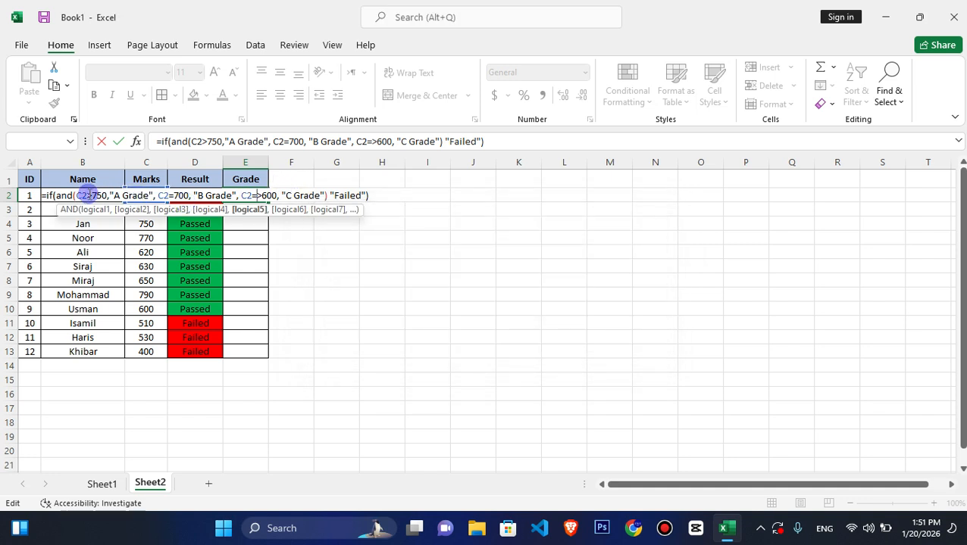
- Examine the C2>750 condition and the "A Grade" text in the E2 formula for mistakes
{"action": "left_click", "coordinate": [89, 195]}
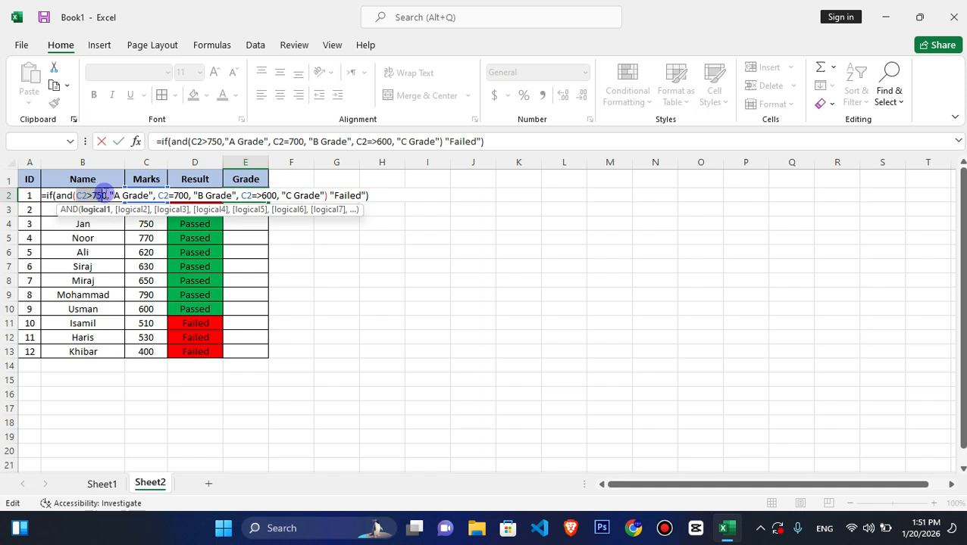
{"action": "left_click", "coordinate": [112, 195]}
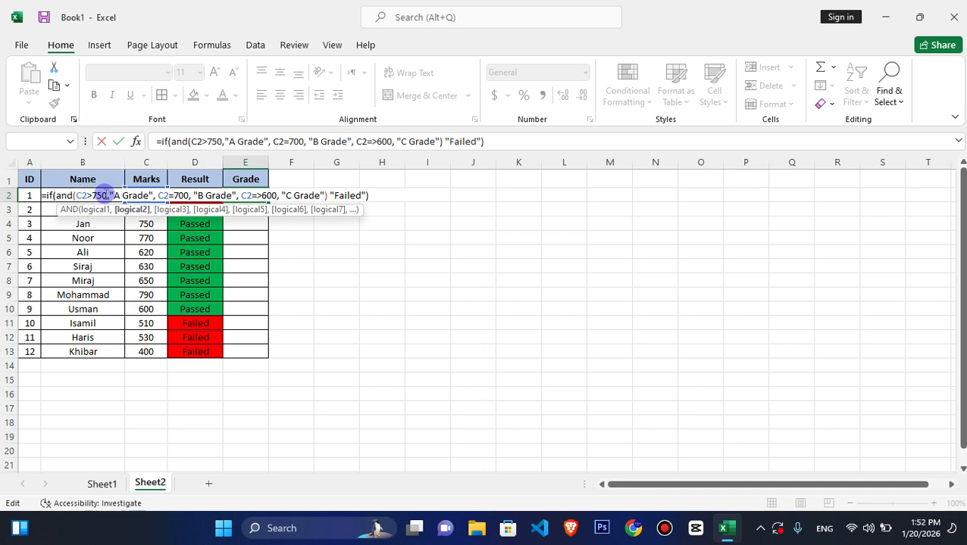
{"action": "left_click_drag", "start_coordinate": [116, 195], "coordinate": [141, 195]}
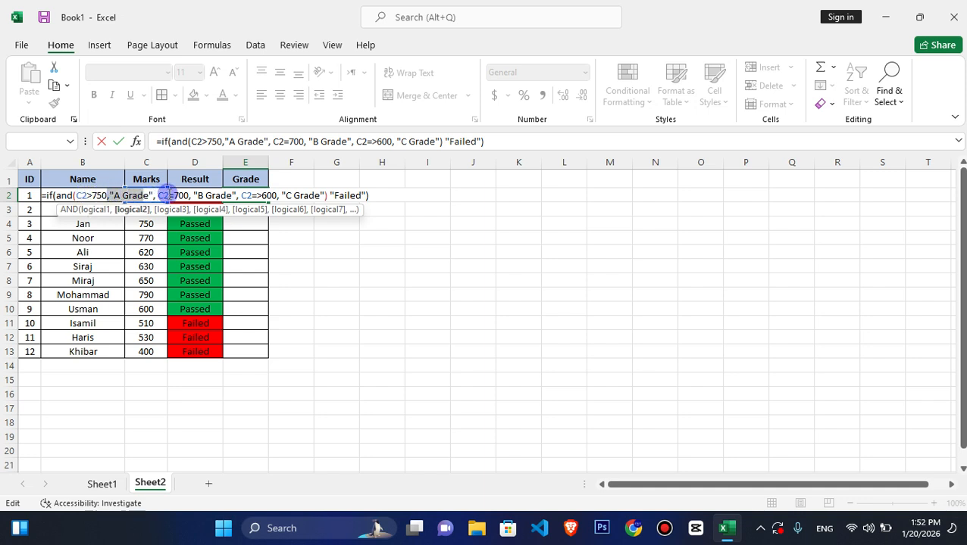
{"action": "left_click", "coordinate": [168, 195]}
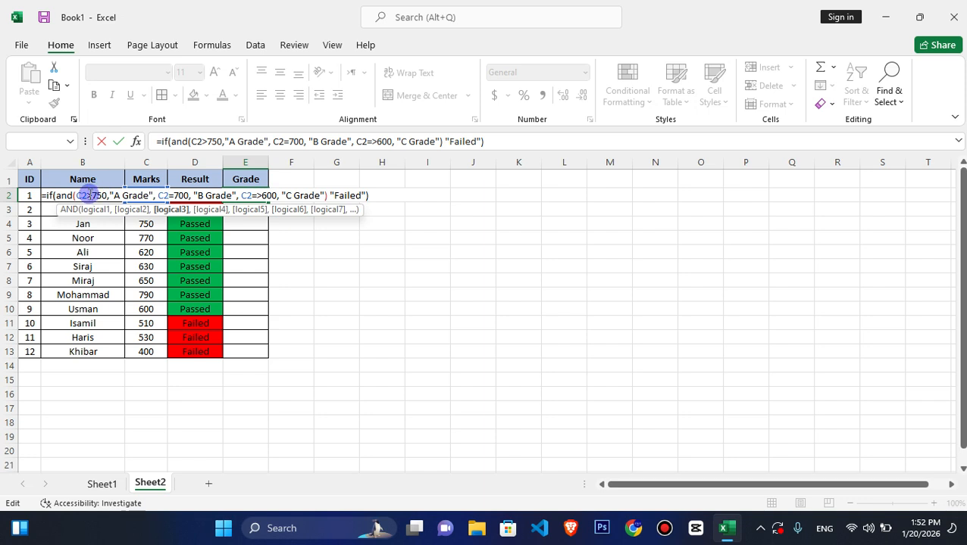
{"action": "left_click", "coordinate": [89, 195]}
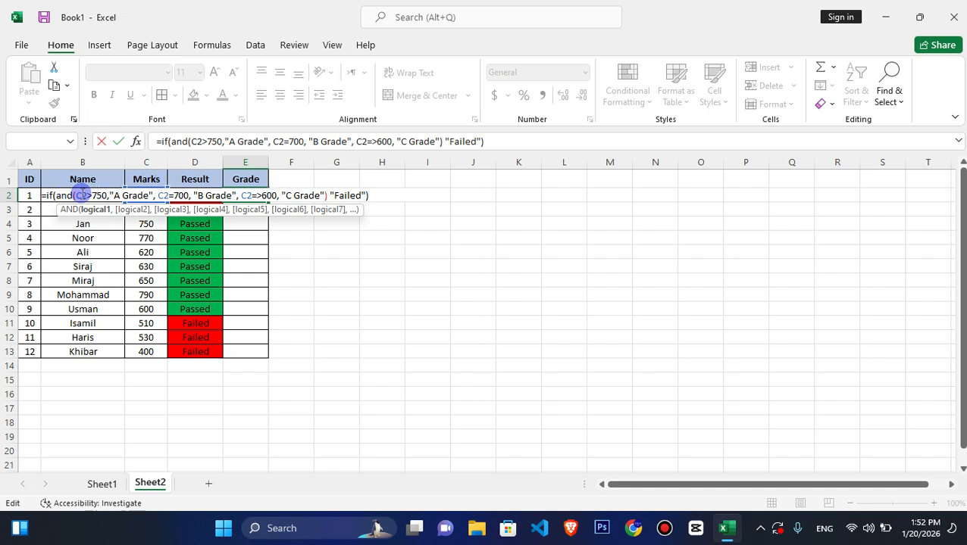
{"action": "left_click_drag", "start_coordinate": [82, 193], "coordinate": [96, 194]}
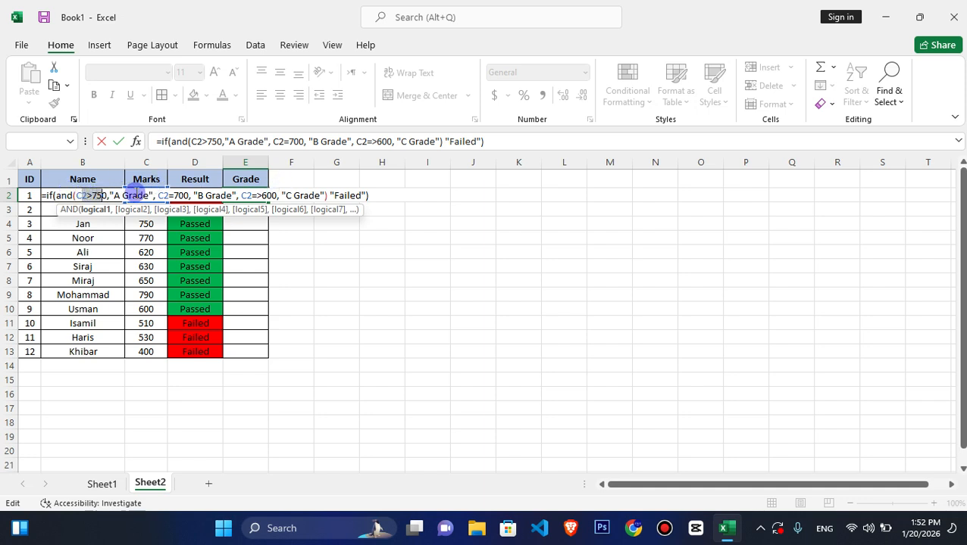
{"action": "left_click", "coordinate": [138, 194]}
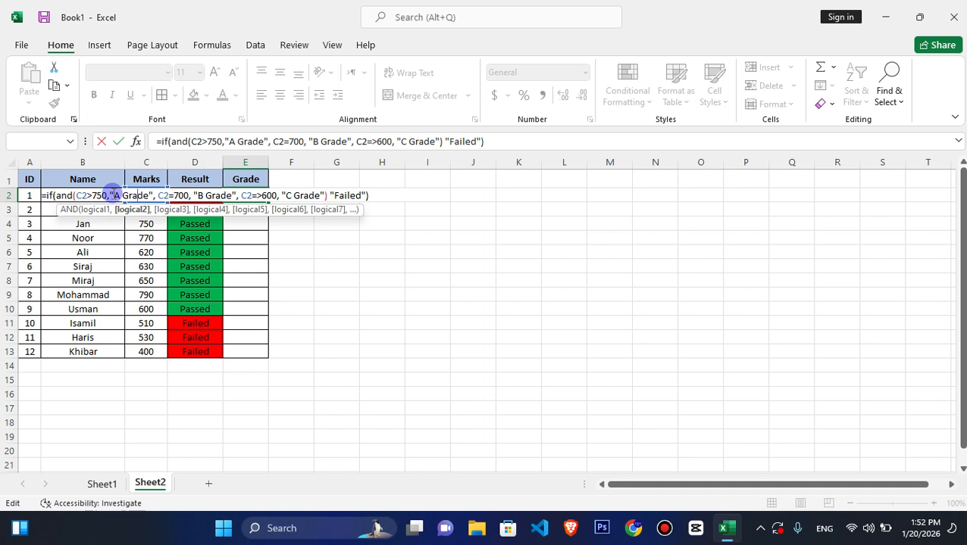
{"action": "left_click", "coordinate": [111, 195]}
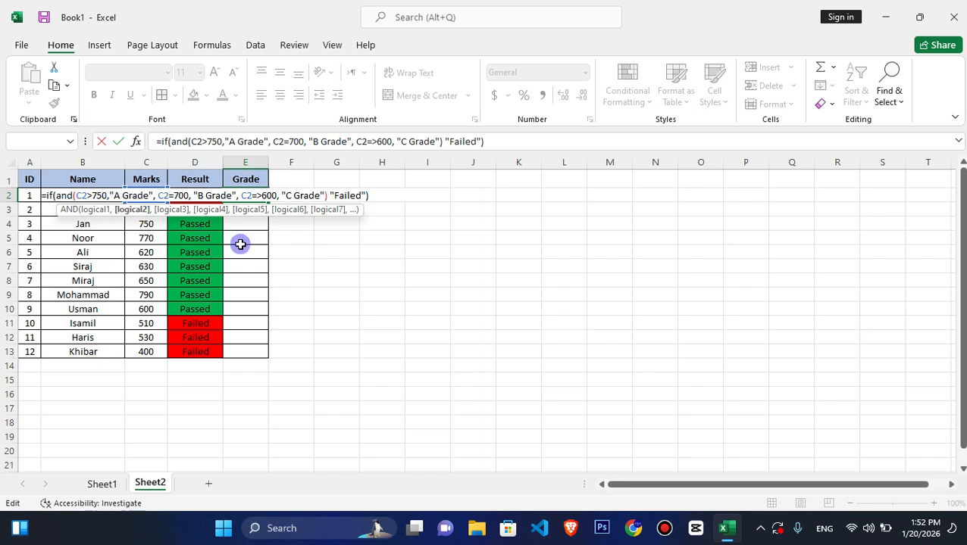
- Remove the AND function name from the E2 formula and add a closing parenthesis after "A Grade"
{"action": "key", "text": "Left"}
{"action": "key", "text": "BackSpace"}
{"action": "key", "text": "BackSpace"}
{"action": "key", "text": "BackSpace"}
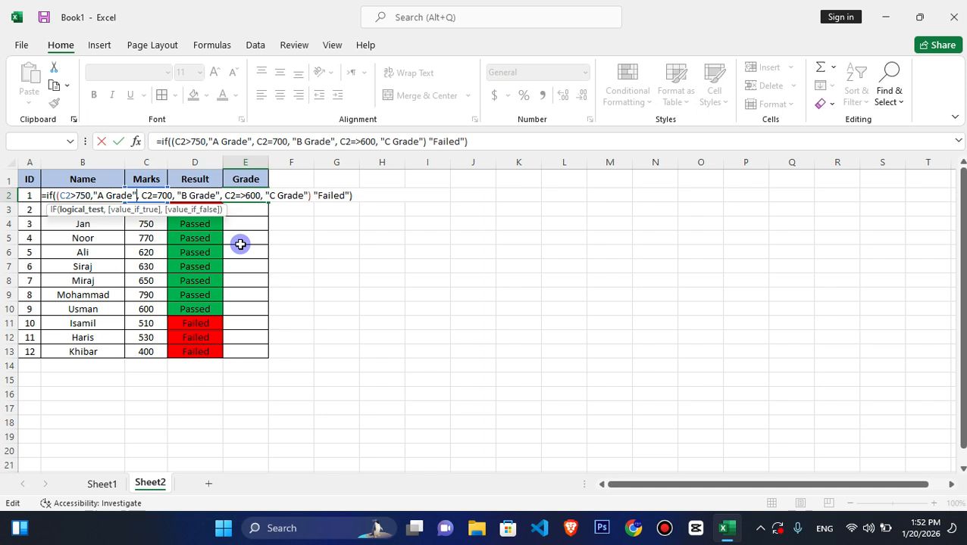
{"action": "type", "text": ")"}
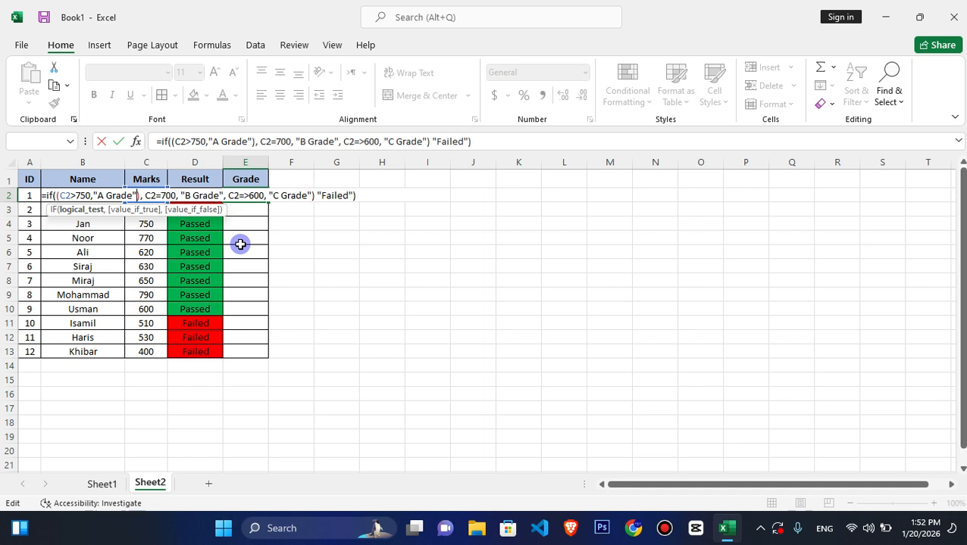
- Try an opening parenthesis before C2=700 in the E2 formula and remove it again
{"action": "key", "text": "Right"}
{"action": "key", "text": "Right"}
{"action": "key", "text": "Right"}
{"action": "key", "text": "Right"}
{"action": "key", "text": "Right"}
{"action": "key", "text": "Right"}
{"action": "key", "text": "Right"}
{"action": "key", "text": "Right"}
{"action": "key", "text": "Right"}
{"action": "key", "text": "Right"}
{"action": "key", "text": "Right"}
{"action": "key", "text": "Right"}
{"action": "key", "text": "Right"}
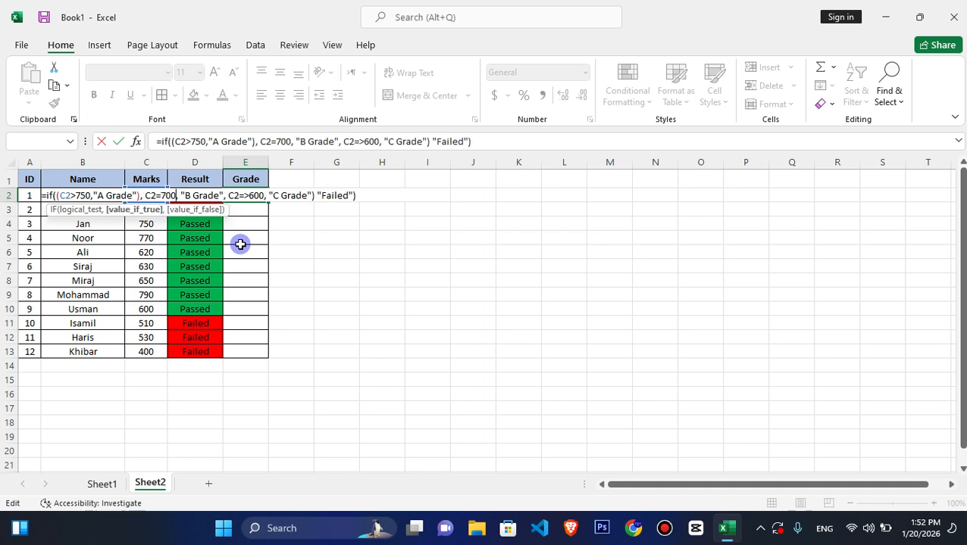
{"action": "key", "text": "Left"}
{"action": "key", "text": "Left"}
{"action": "key", "text": "Left"}
{"action": "key", "text": "Left"}
{"action": "type", "text": "("}
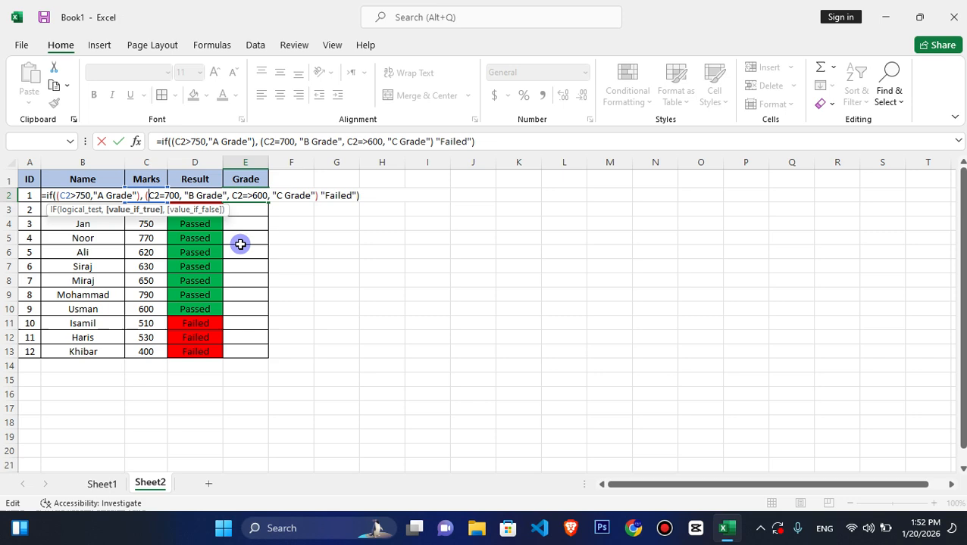
{"action": "key", "text": "BackSpace"}
- Delete the entire faulty grade formula from E2 and leave cell editing
{"action": "key", "text": "ctrl+a"}
{"action": "key", "text": "End"}
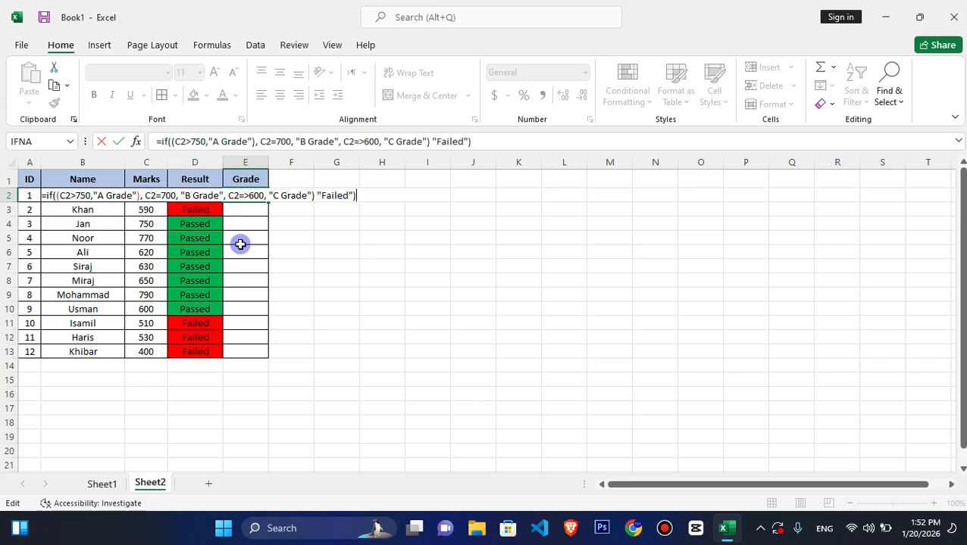
{"action": "key", "text": "ctrl+z"}
{"action": "key", "text": "ctrl+z"}
{"action": "key", "text": "ctrl+z"}
{"action": "key", "text": "ctrl+z"}
{"action": "key", "text": "ctrl+z"}
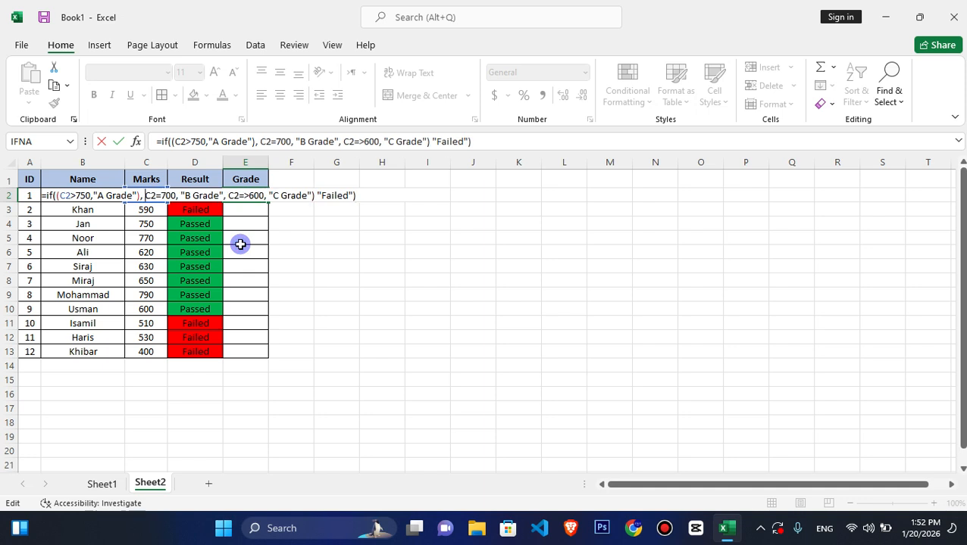
{"action": "key", "text": "ctrl+z"}
{"action": "key", "text": "ctrl+z"}
{"action": "key", "text": "ctrl+z"}
{"action": "key", "text": "ctrl+z"}
{"action": "key", "text": "ctrl+z"}
{"action": "key", "text": "ctrl+a"}
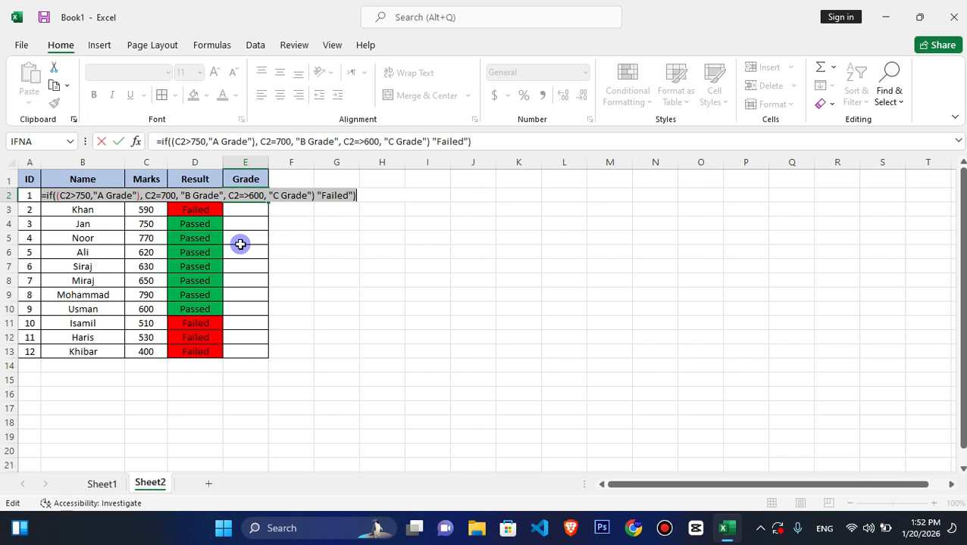
{"action": "key", "text": "BackSpace"}
{"action": "key", "text": "Escape"}
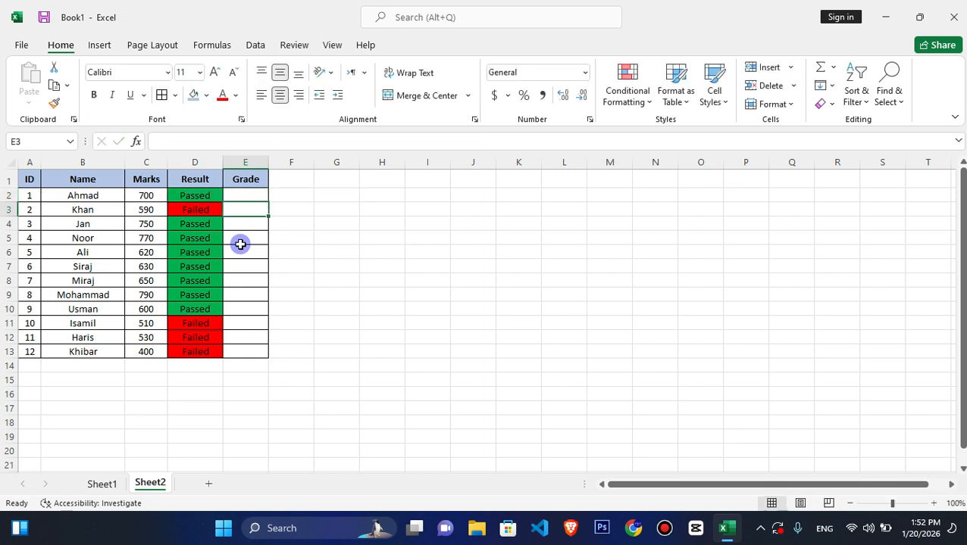
- Enter =IF(C2>750, "A Grade", "B Grade") in cell E2
{"action": "left_click_drag", "start_coordinate": [250, 176], "coordinate": [249, 195]}
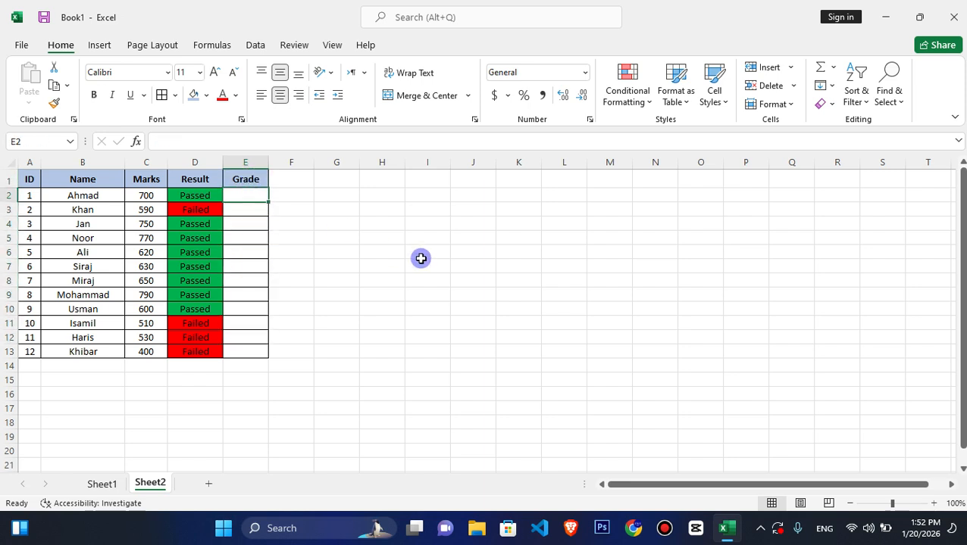
{"action": "type", "text": "=if())("}
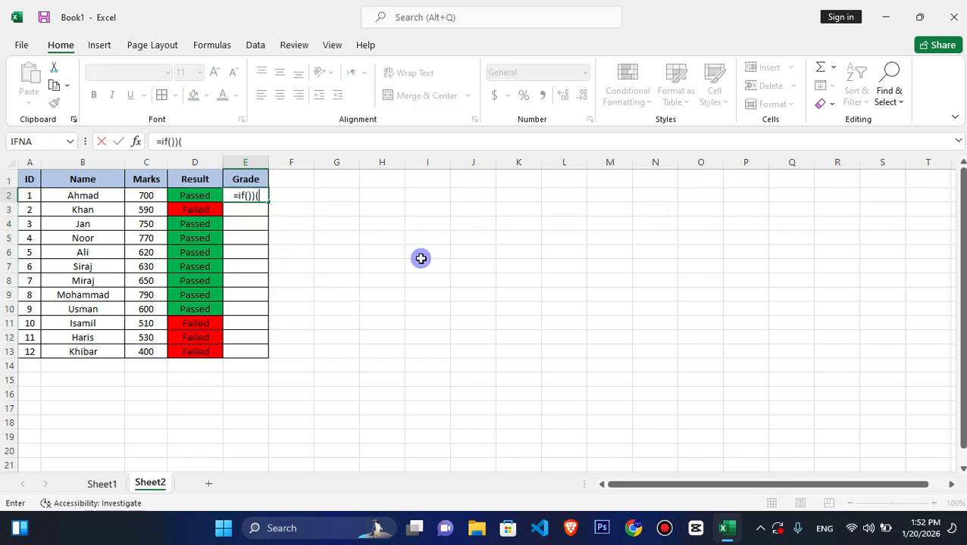
{"action": "key", "text": "BackSpace"}
{"action": "key", "text": "BackSpace"}
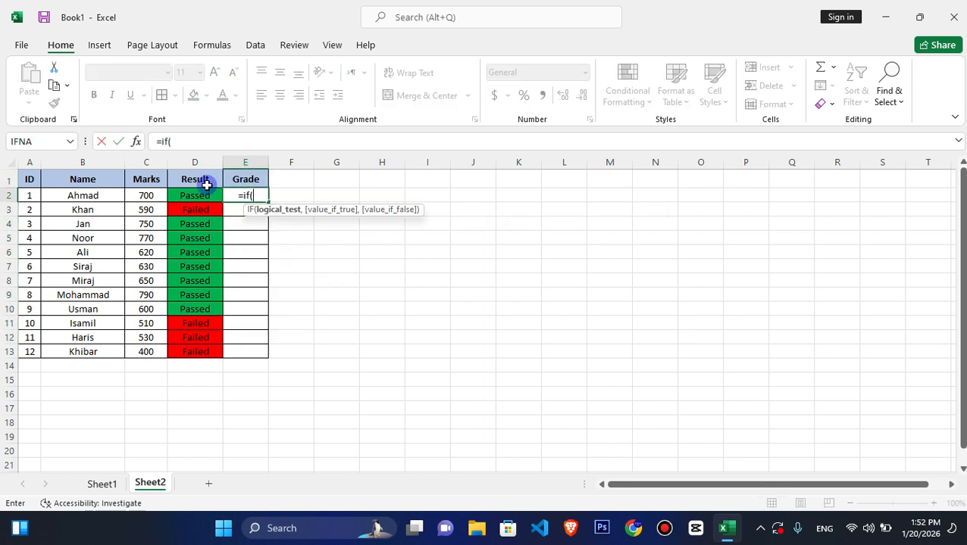
{"action": "left_click", "coordinate": [146, 194]}
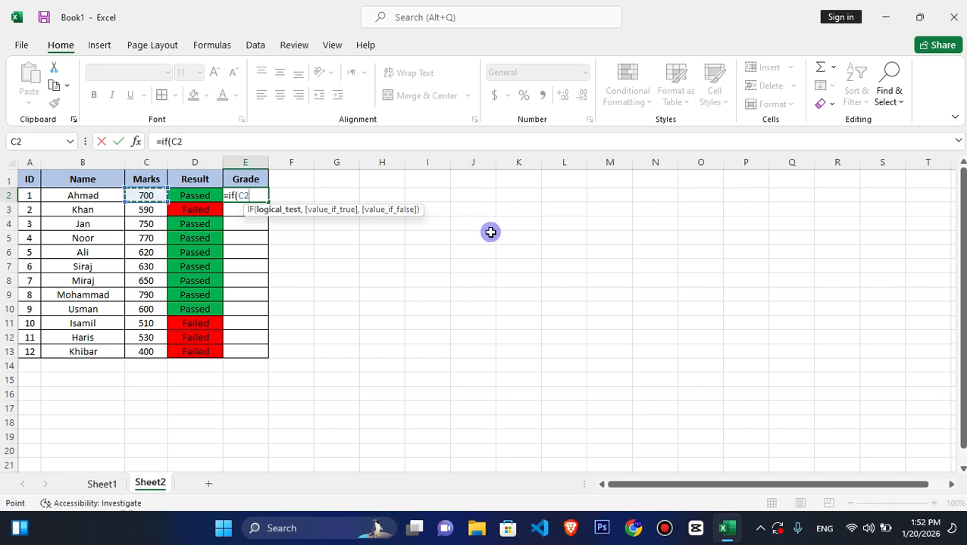
{"action": "type", "text": ">"}
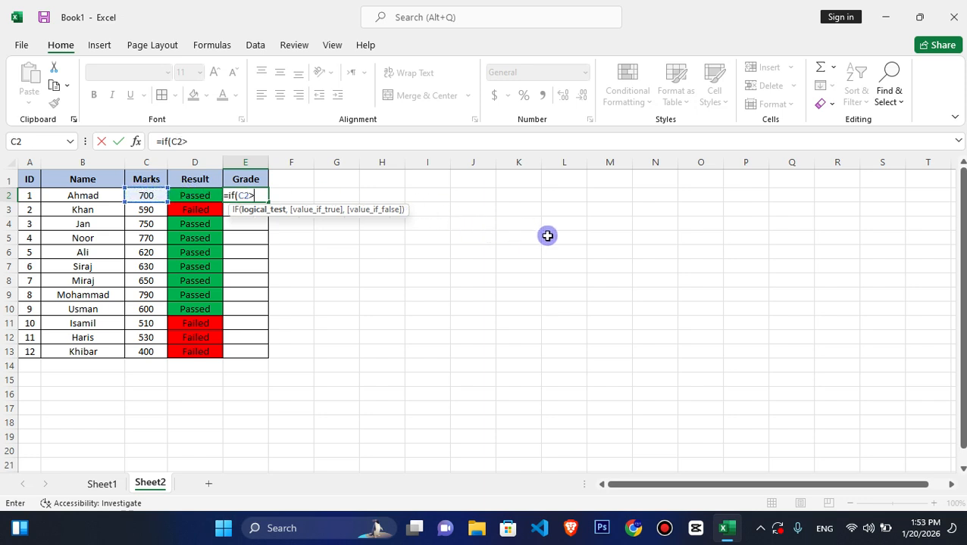
{"action": "type", "text": "750"}
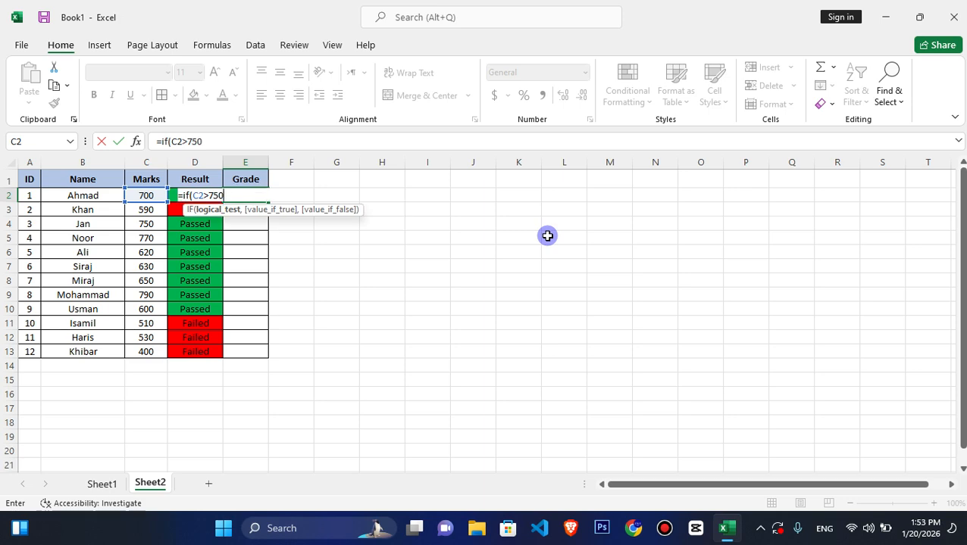
{"action": "type", "text": ","}
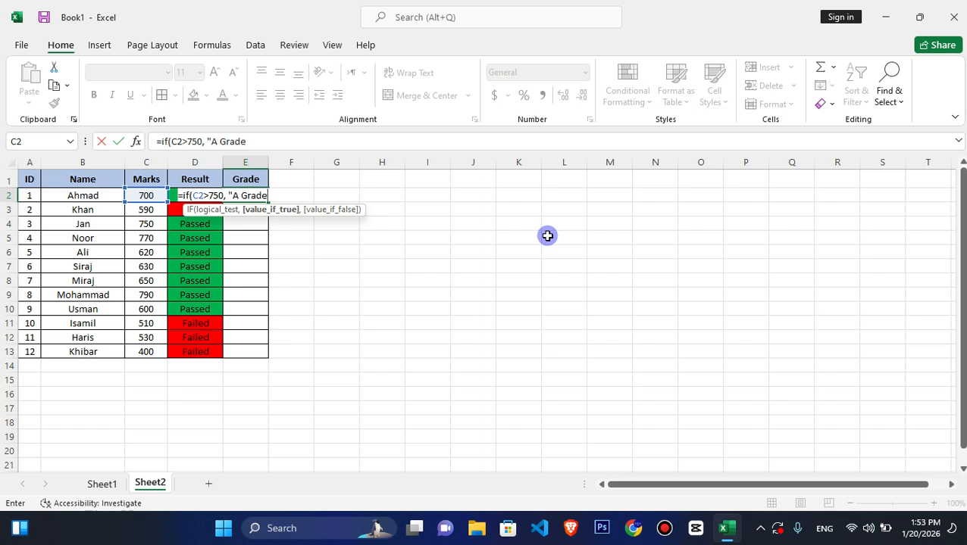
{"action": "type", "text": "\"A Grade\","}
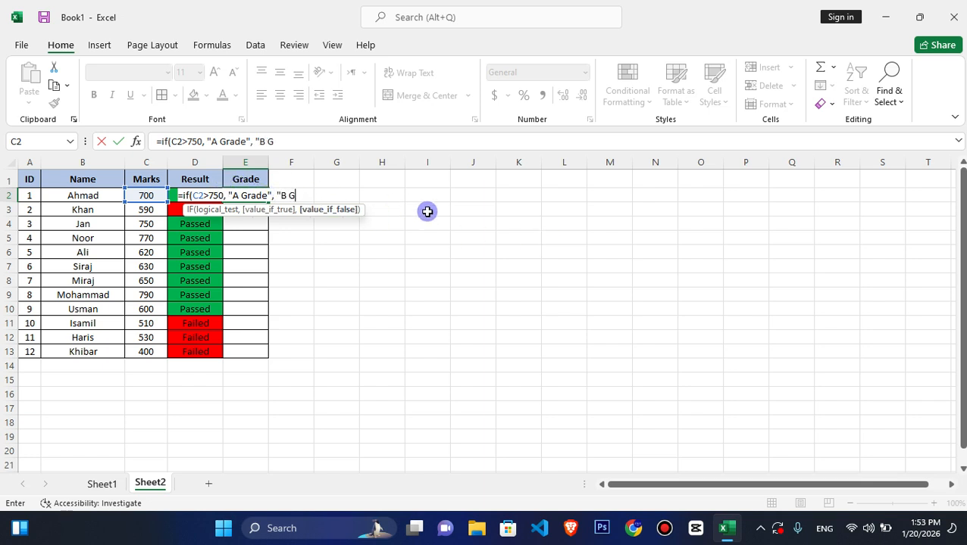
{"action": "type", "text": "\"B Grade"}
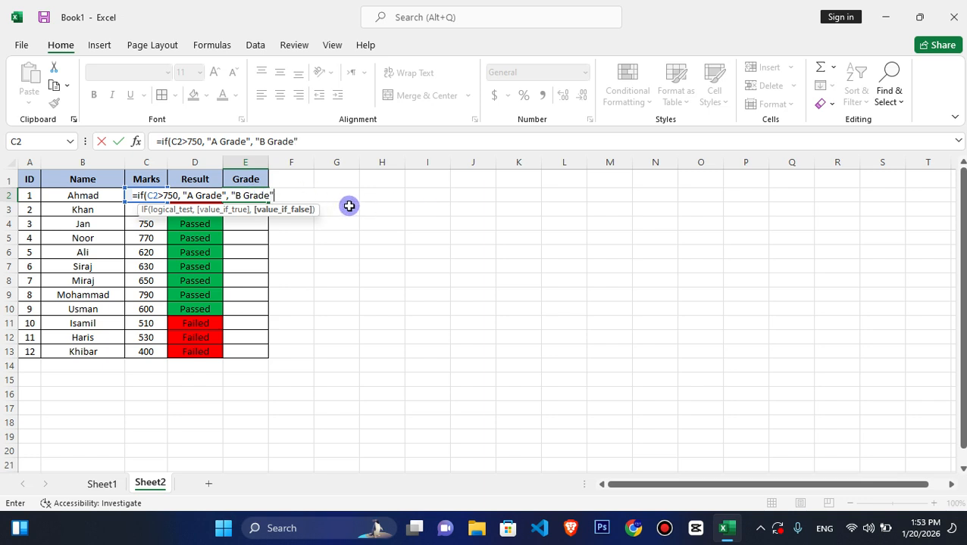
{"action": "key", "text": "Return"}
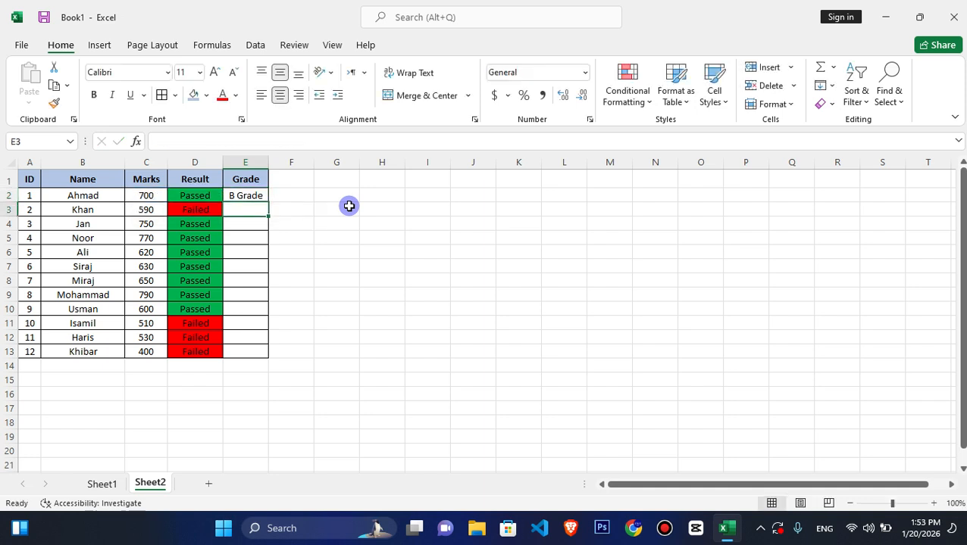
- Compare the marks in C2 with the E2 grade and fill the E2 formula down to E13
{"action": "left_click", "coordinate": [148, 194]}
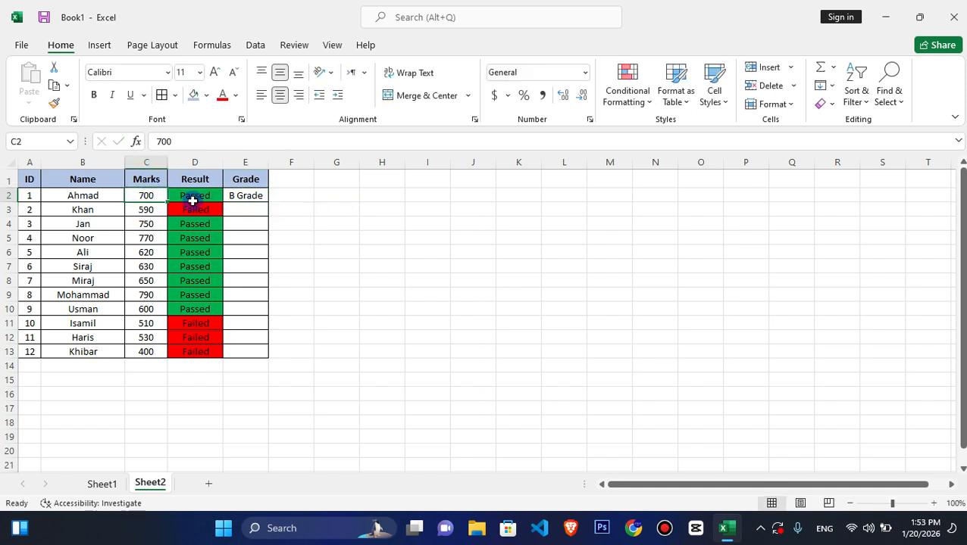
{"action": "left_click", "coordinate": [248, 194]}
{"action": "left_click_drag", "start_coordinate": [268, 199], "coordinate": [260, 345]}
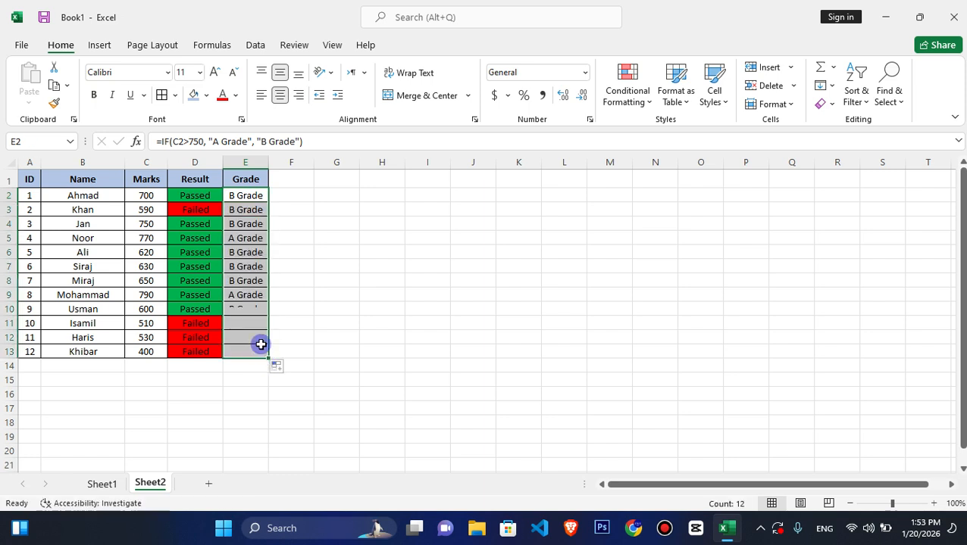
- Start a Text That Contains conditional formatting rule on E2:E13 for the text "B Grade"
{"action": "left_click", "coordinate": [255, 211]}
{"action": "left_click", "coordinate": [238, 296]}
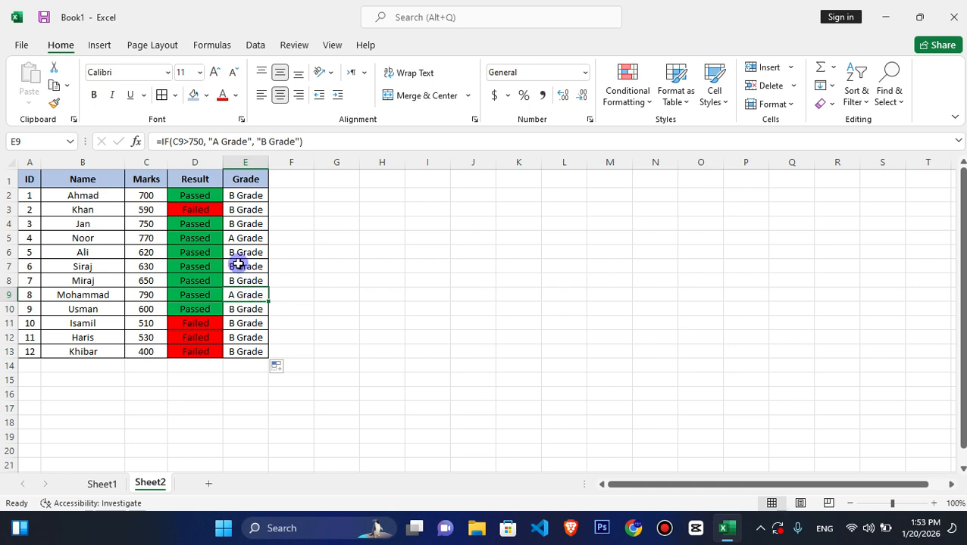
{"action": "left_click_drag", "start_coordinate": [234, 195], "coordinate": [254, 349]}
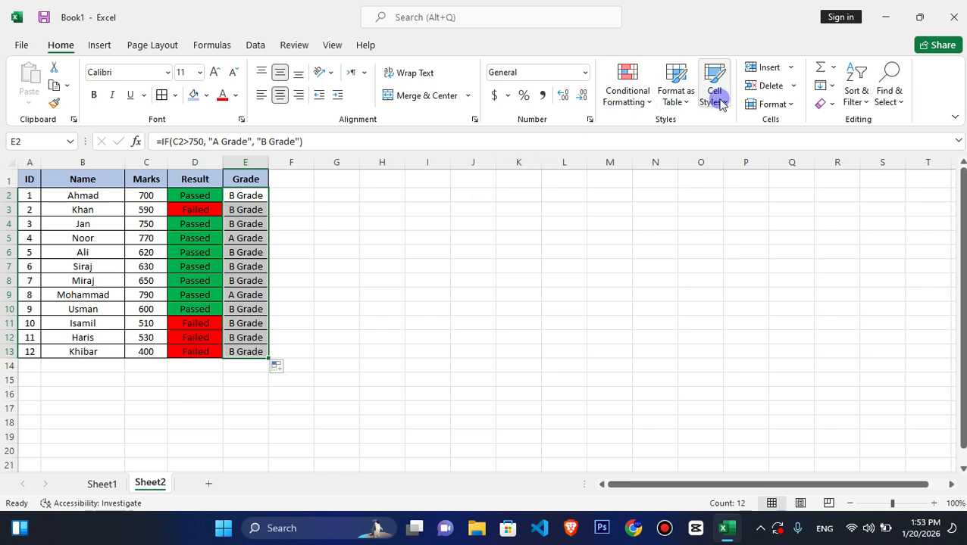
{"action": "left_click", "coordinate": [626, 97]}
{"action": "mouse_move", "coordinate": [682, 135]}
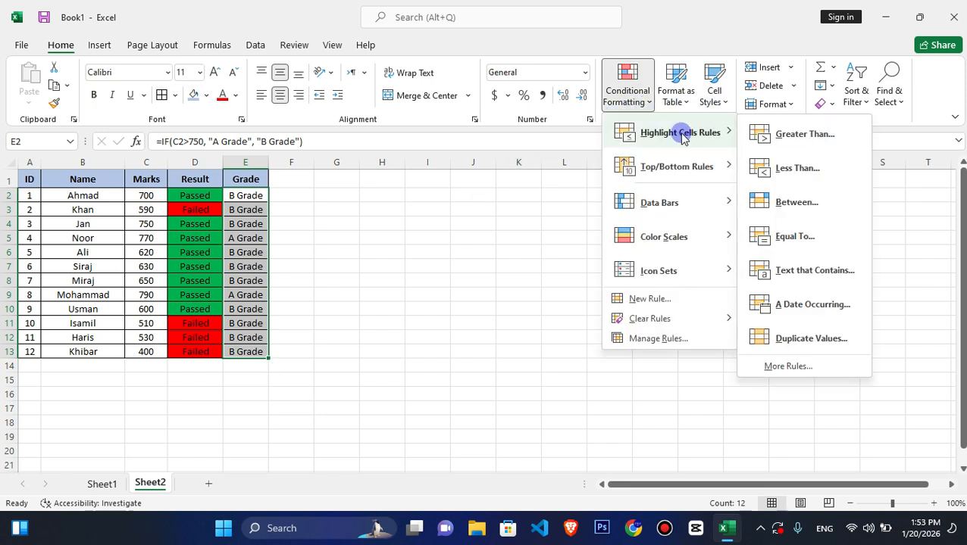
{"action": "left_click", "coordinate": [802, 270]}
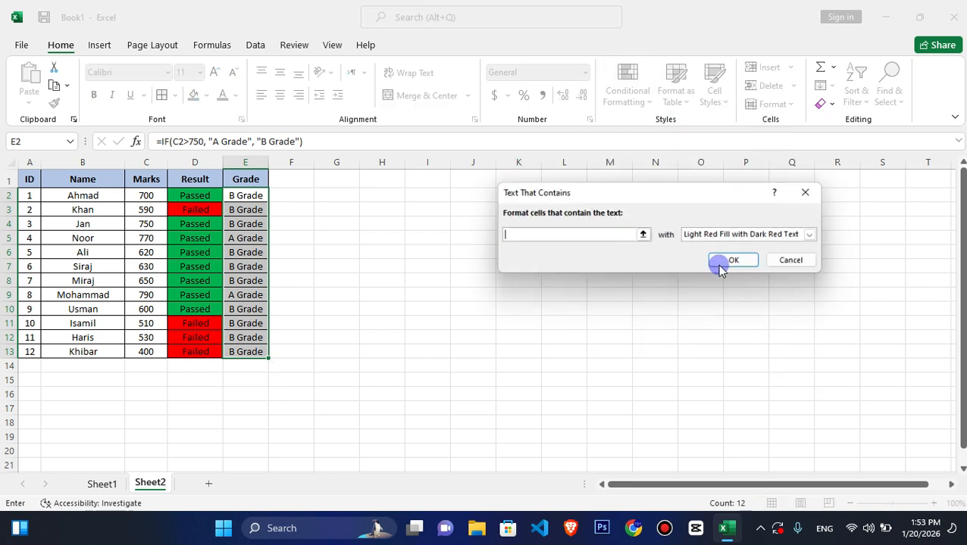
{"action": "type", "text": "B G"}
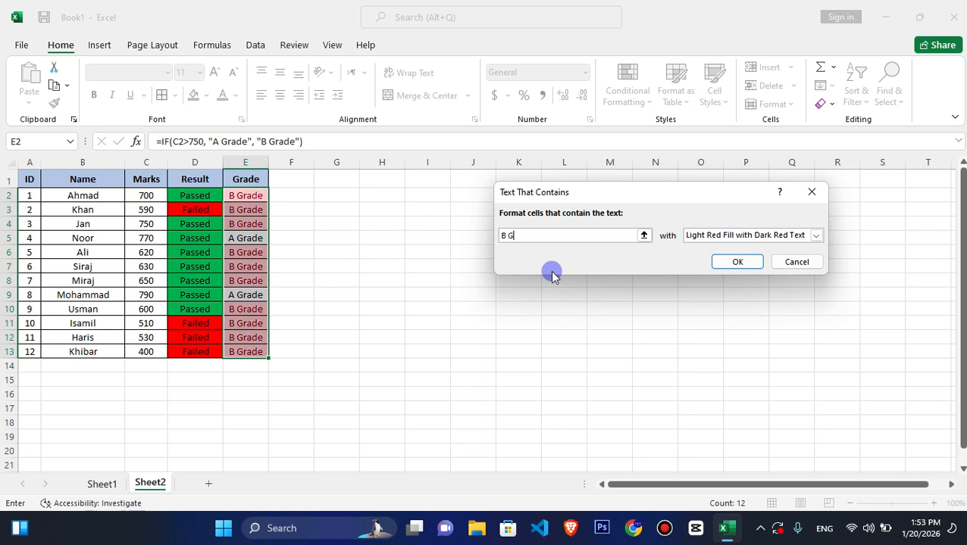
{"action": "type", "text": "rade"}
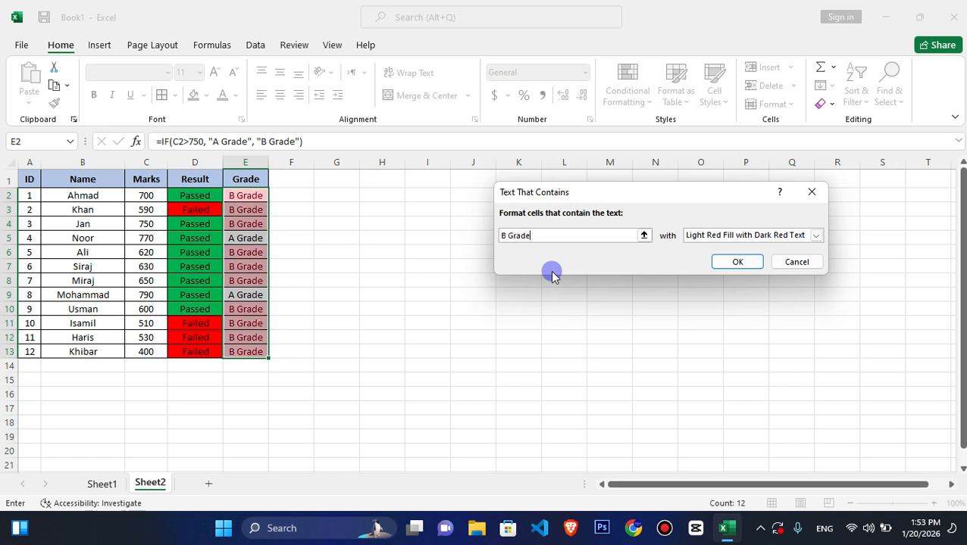
- Give the "B Grade" rule a custom format with light blue fill and apply it
{"action": "left_click", "coordinate": [744, 237]}
{"action": "left_click", "coordinate": [728, 304]}
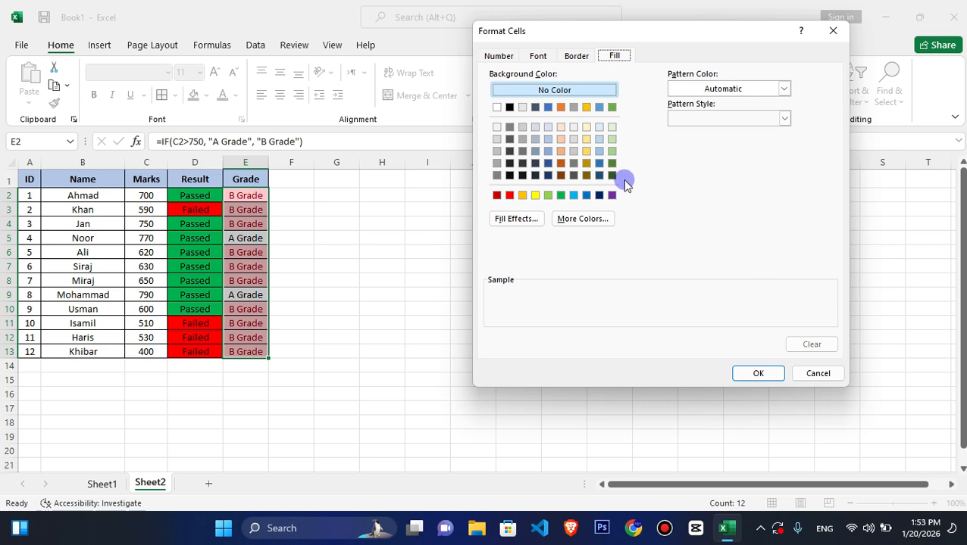
{"action": "left_click", "coordinate": [573, 196]}
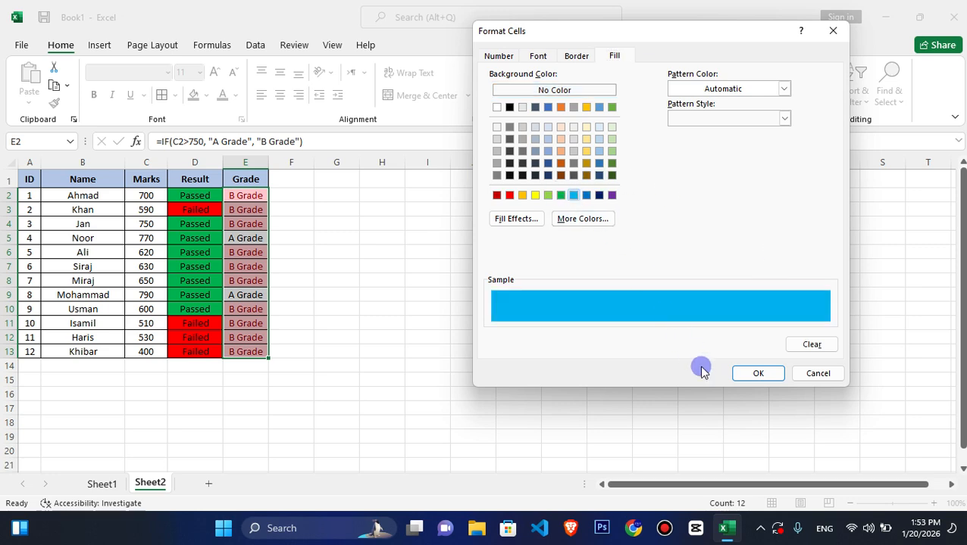
{"action": "left_click", "coordinate": [755, 374]}
{"action": "left_click", "coordinate": [739, 260]}
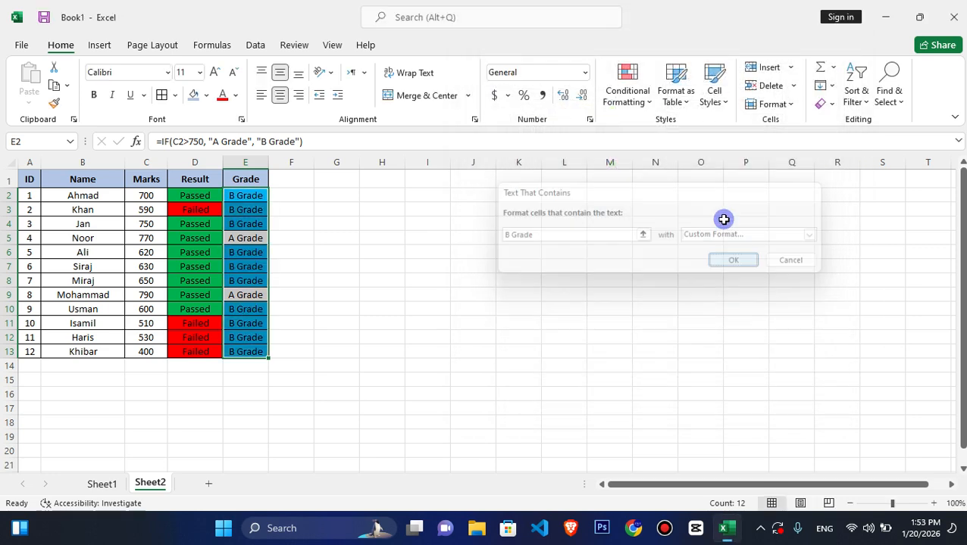
- Start a second Text That Contains rule on E2:E13 for the text "A Grade"
{"action": "left_click", "coordinate": [627, 85]}
{"action": "mouse_move", "coordinate": [697, 136]}
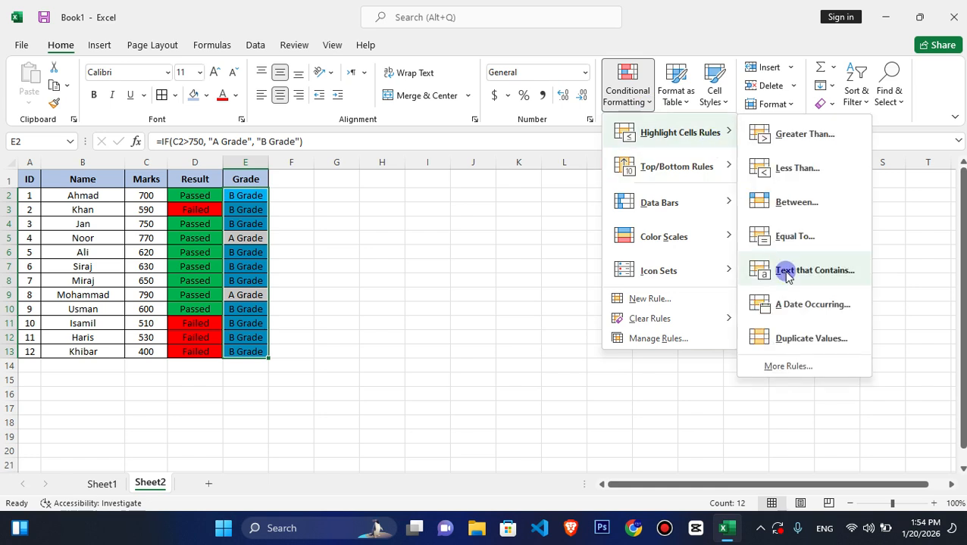
{"action": "left_click", "coordinate": [787, 328]}
{"action": "type", "text": "A "}
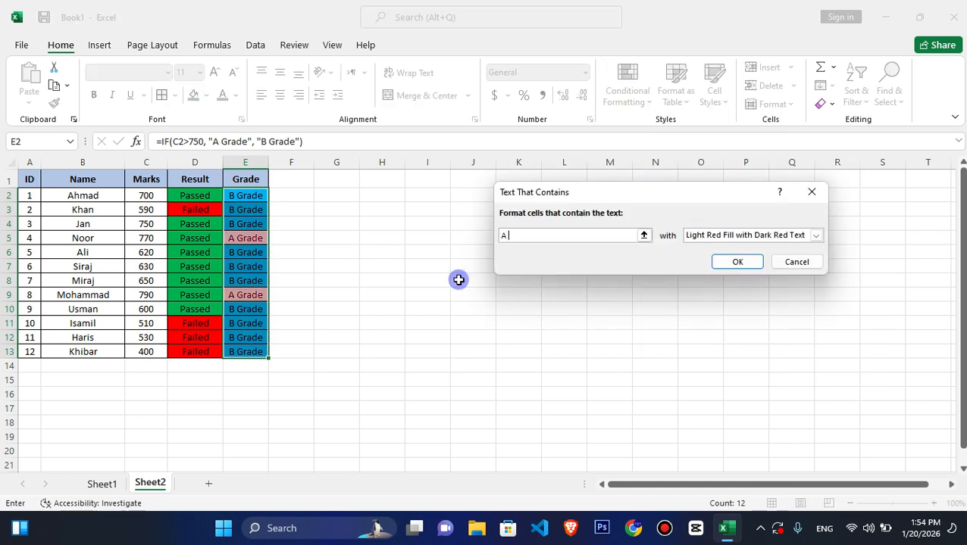
{"action": "type", "text": "Grade"}
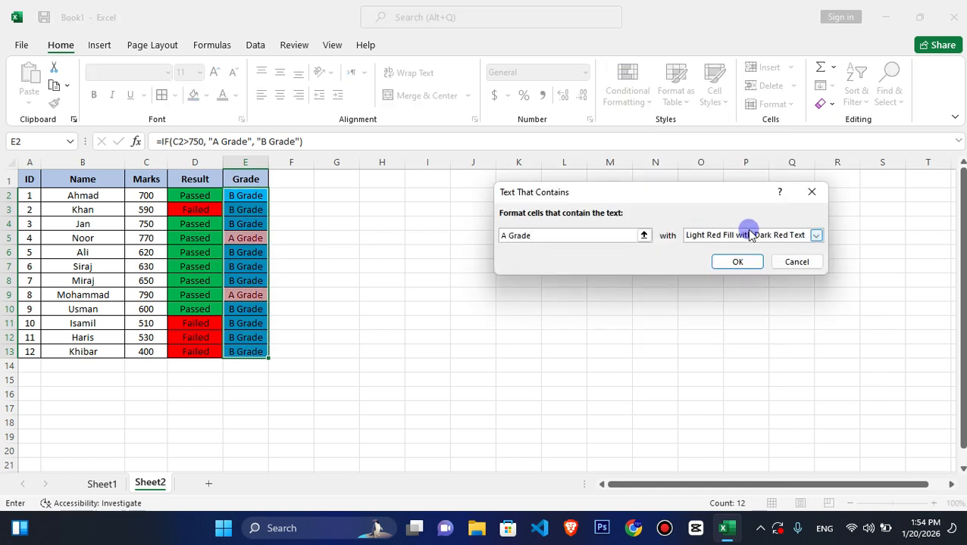
- Give the "A Grade" rule a custom format with a very pale blue fill and apply it
{"action": "left_click", "coordinate": [816, 235]}
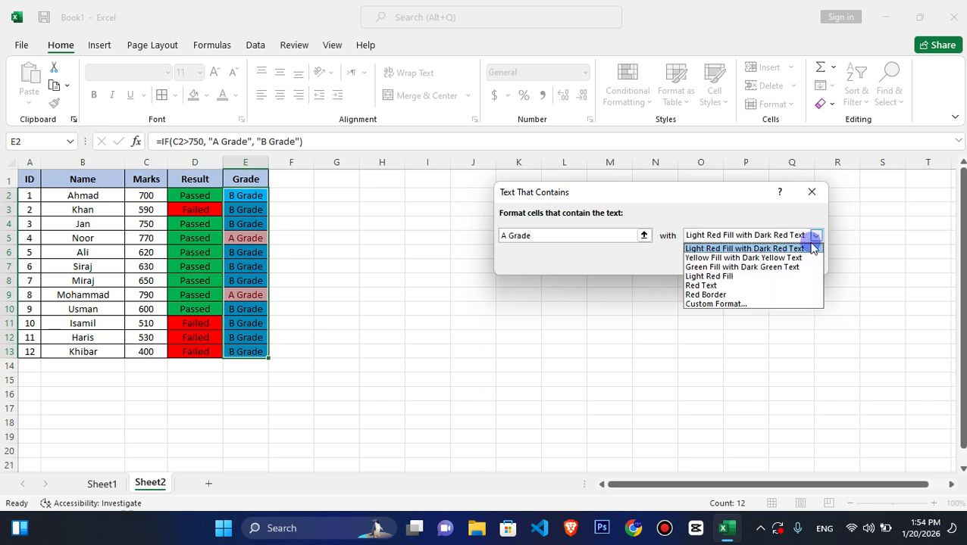
{"action": "left_click", "coordinate": [727, 304]}
{"action": "left_click", "coordinate": [587, 197]}
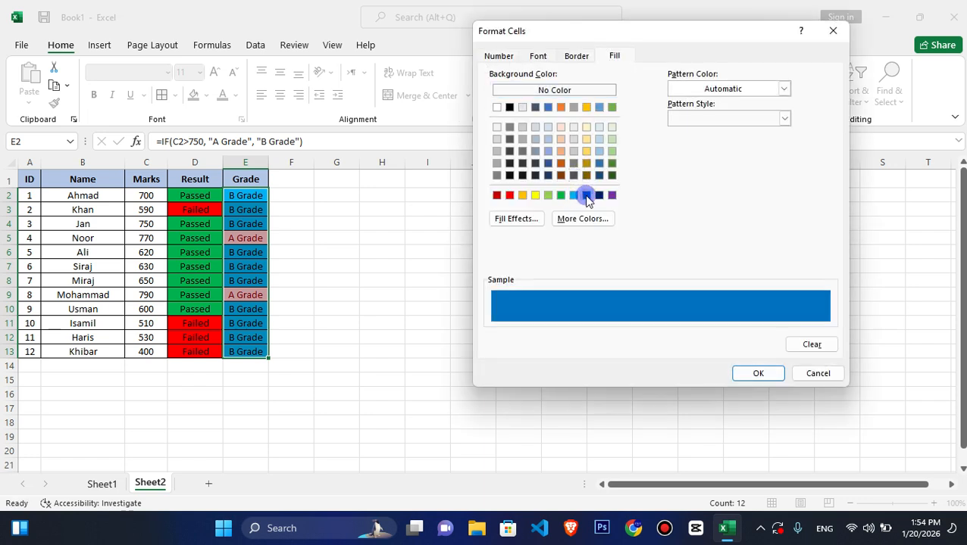
{"action": "left_click", "coordinate": [548, 130]}
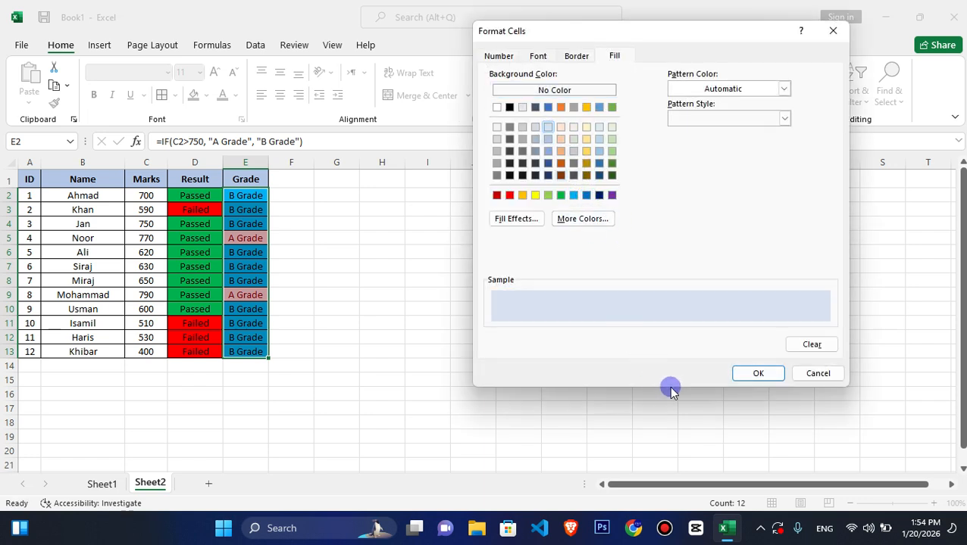
{"action": "left_click", "coordinate": [757, 373]}
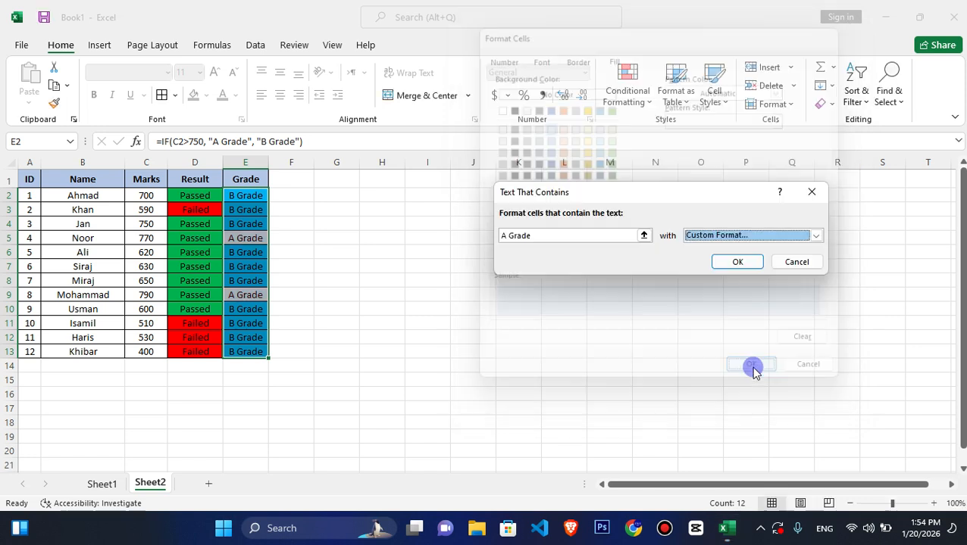
{"action": "left_click", "coordinate": [737, 261]}
- Examine the colouring of the A Grade and B Grade cells in the Grade column
{"action": "left_click", "coordinate": [347, 213]}
{"action": "left_click", "coordinate": [252, 235]}
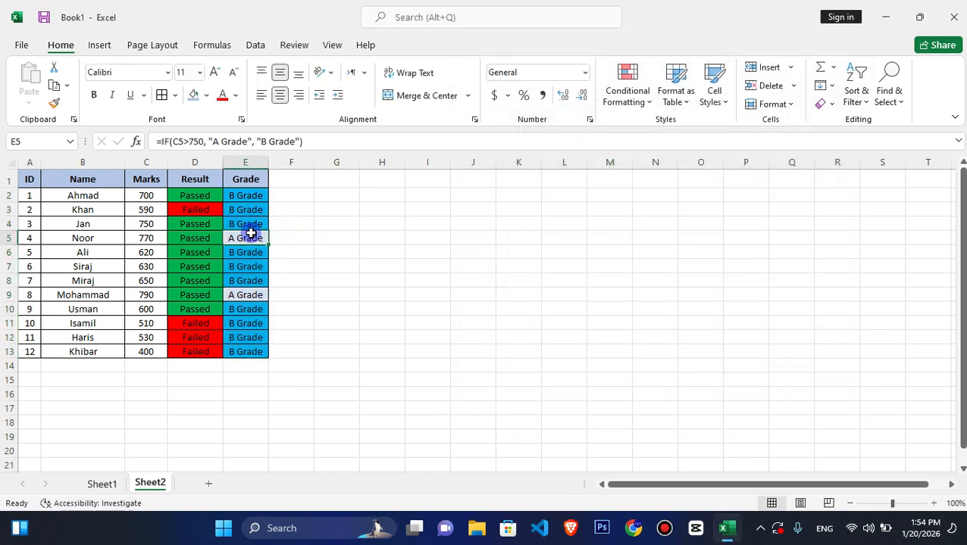
{"action": "left_click", "coordinate": [254, 289]}
{"action": "left_click", "coordinate": [250, 239]}
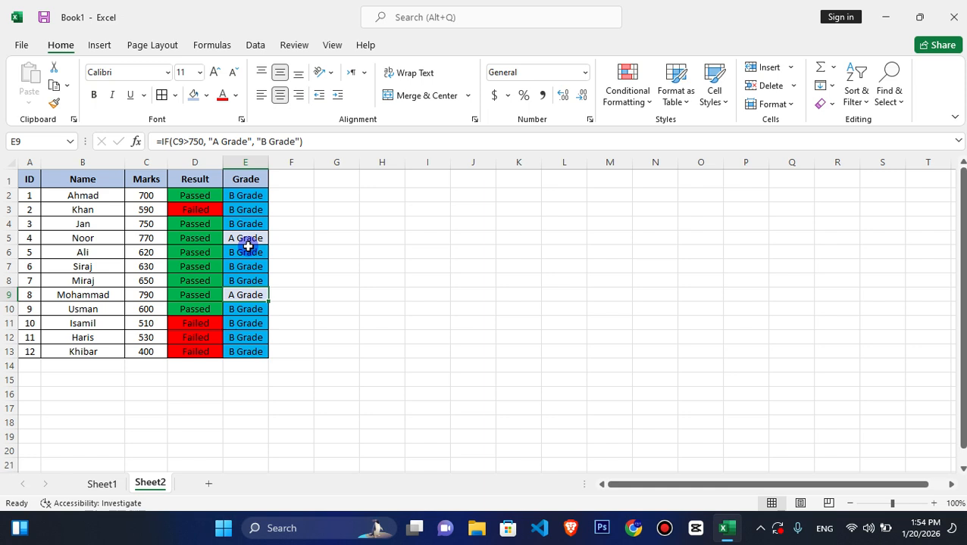
{"action": "left_click", "coordinate": [242, 195]}
{"action": "left_click_drag", "start_coordinate": [239, 191], "coordinate": [247, 349]}
{"action": "left_click", "coordinate": [248, 214]}
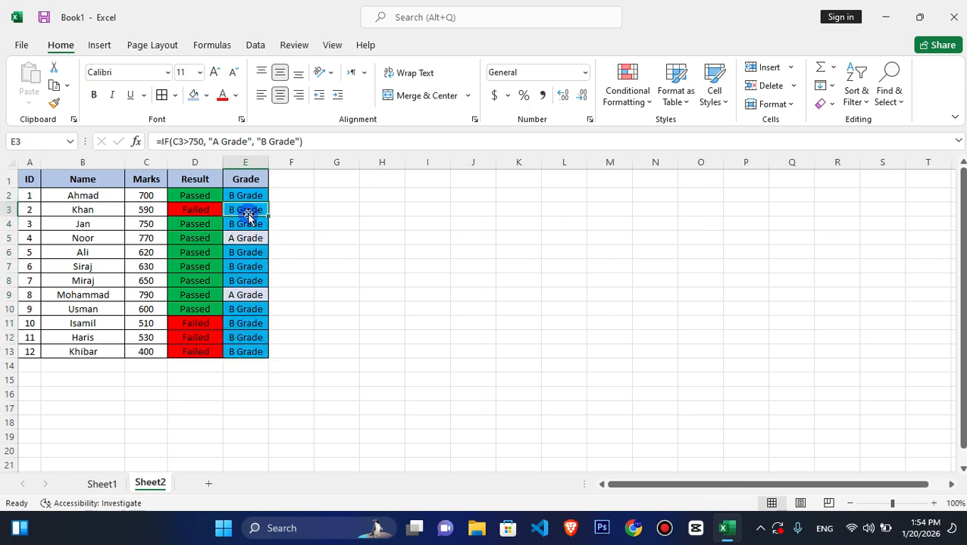
{"action": "left_click", "coordinate": [184, 191]}
{"action": "left_click_drag", "start_coordinate": [184, 189], "coordinate": [197, 352]}
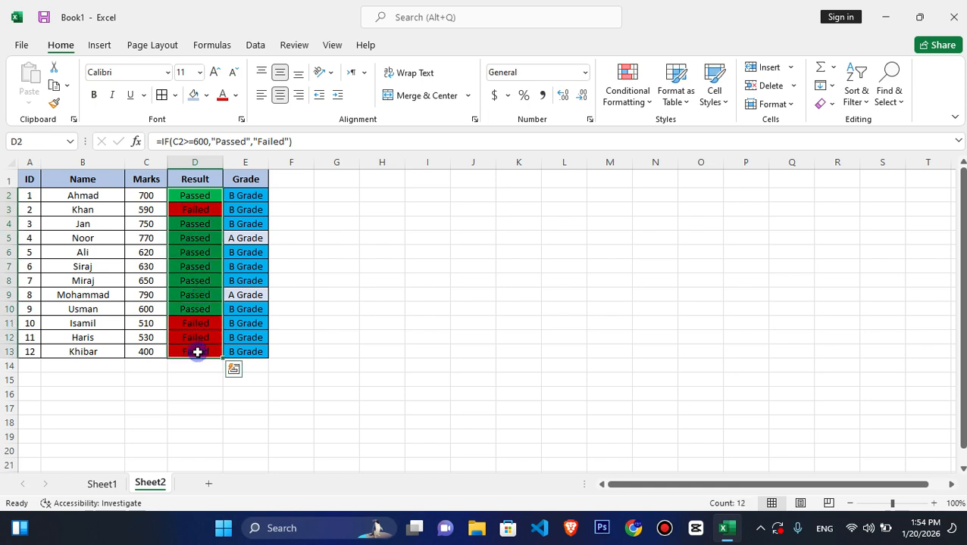
{"action": "left_click", "coordinate": [626, 92]}
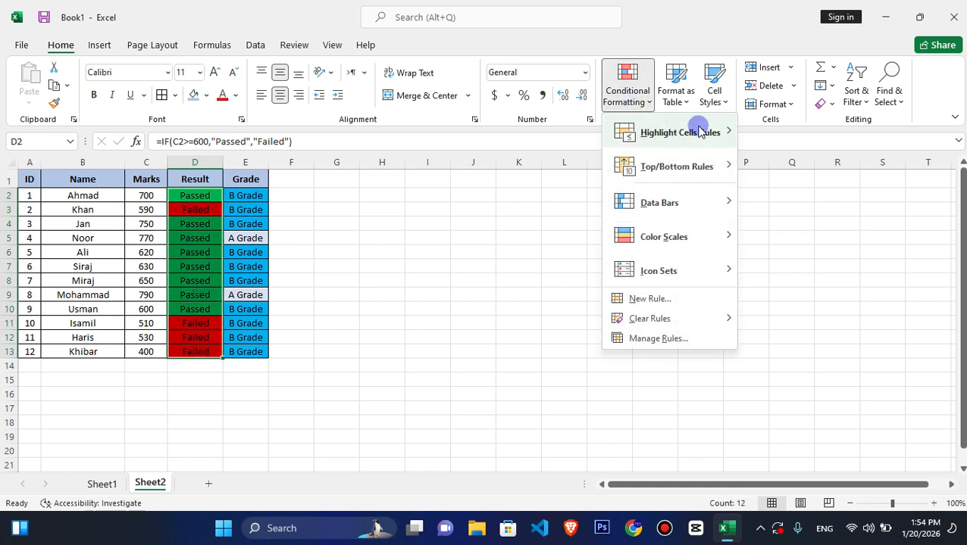
{"action": "mouse_move", "coordinate": [701, 130]}
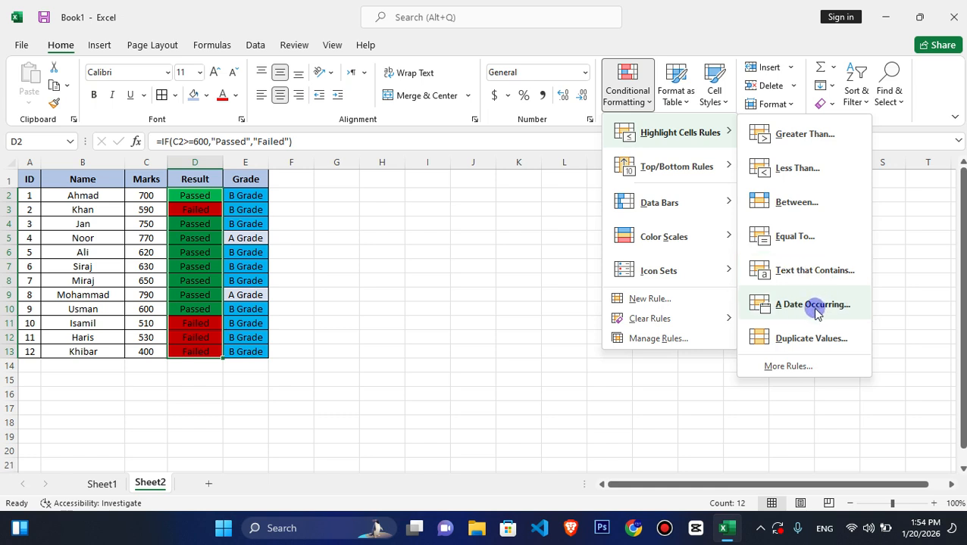
{"action": "left_click", "coordinate": [388, 313]}
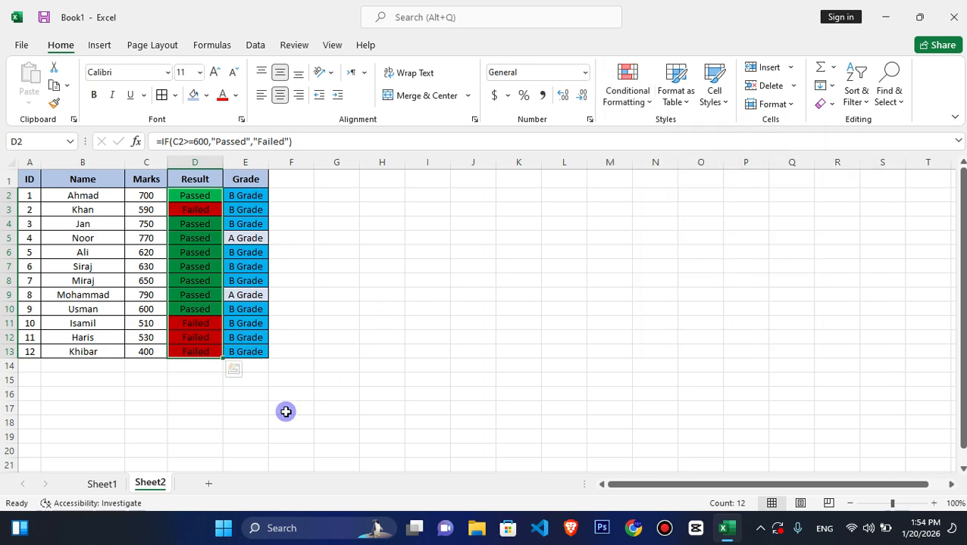
- Add a new worksheet and widen column B to about twice its default width
{"action": "left_click", "coordinate": [208, 483]}
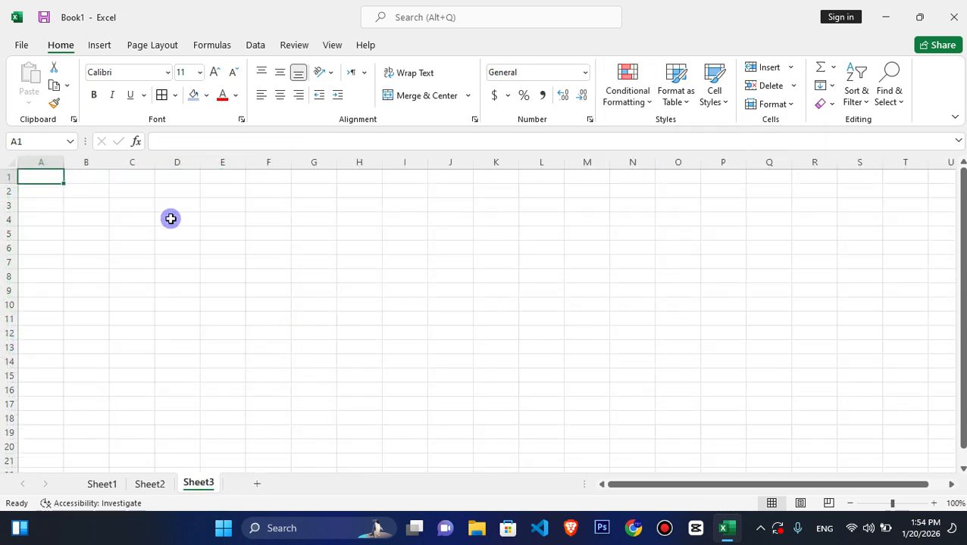
{"action": "left_click", "coordinate": [90, 206]}
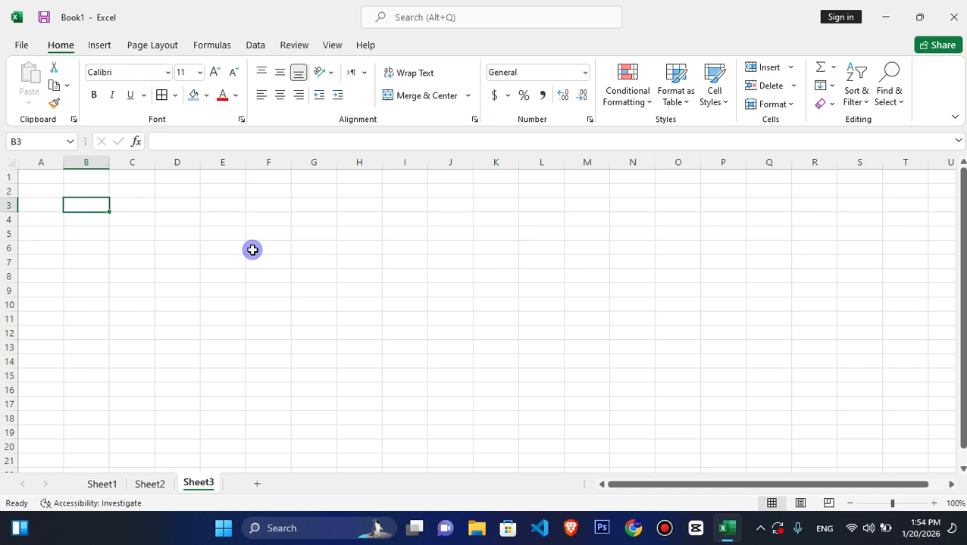
{"action": "left_click_drag", "start_coordinate": [110, 164], "coordinate": [157, 174]}
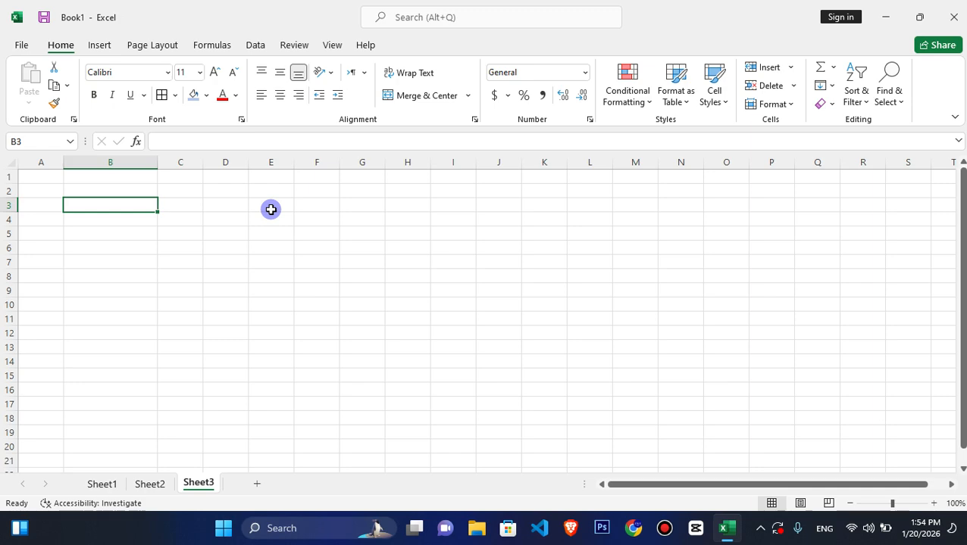
- Enter the current date 1/20/2026 in B3 and fill the daily date series down to B174
{"action": "key", "text": "ctrl+semicolon"}
{"action": "key", "text": "Return"}
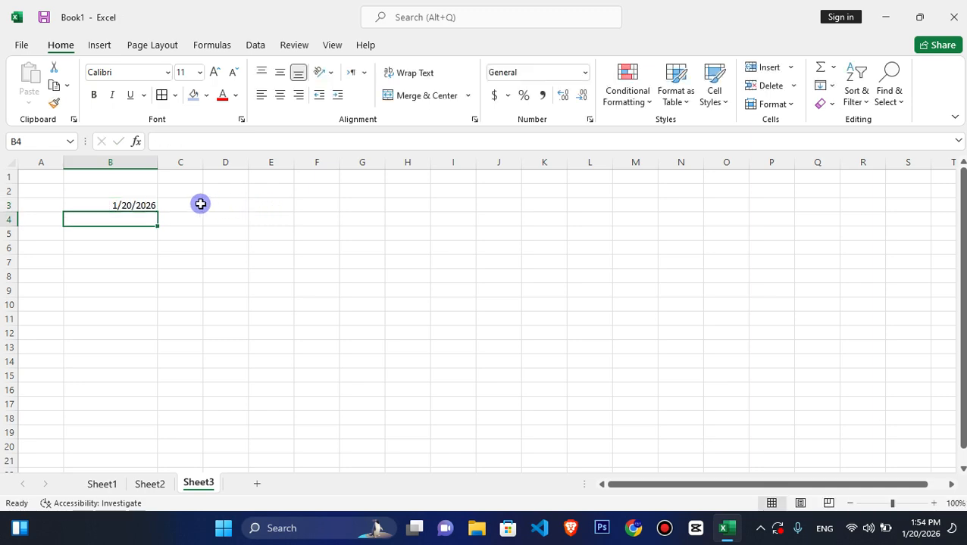
{"action": "left_click", "coordinate": [138, 206]}
{"action": "left_click_drag", "start_coordinate": [157, 213], "coordinate": [157, 398]}
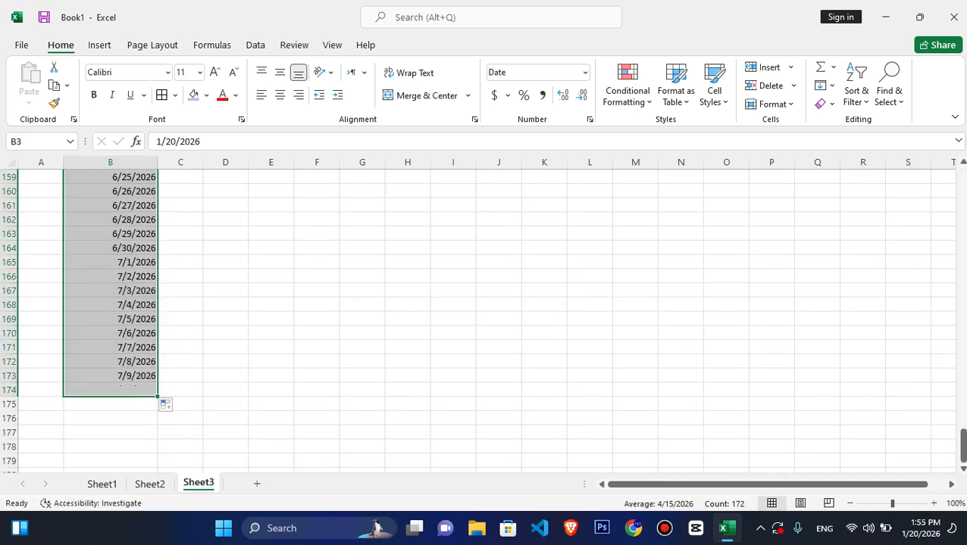
- Start an A Date Occurring conditional formatting rule on B3:B174 with the period set to Today
{"action": "left_click_drag", "start_coordinate": [963, 455], "coordinate": [962, 179]}
{"action": "left_click", "coordinate": [625, 86]}
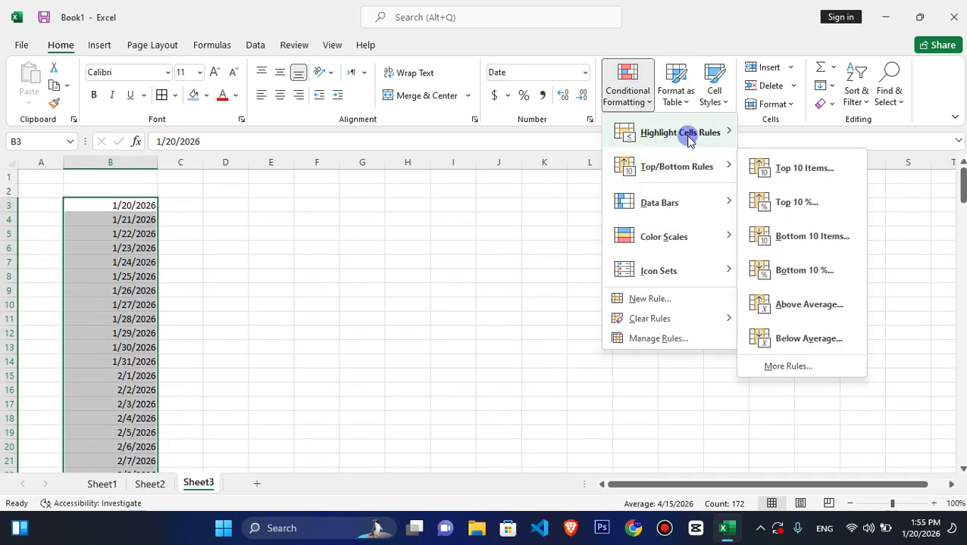
{"action": "left_click", "coordinate": [828, 305]}
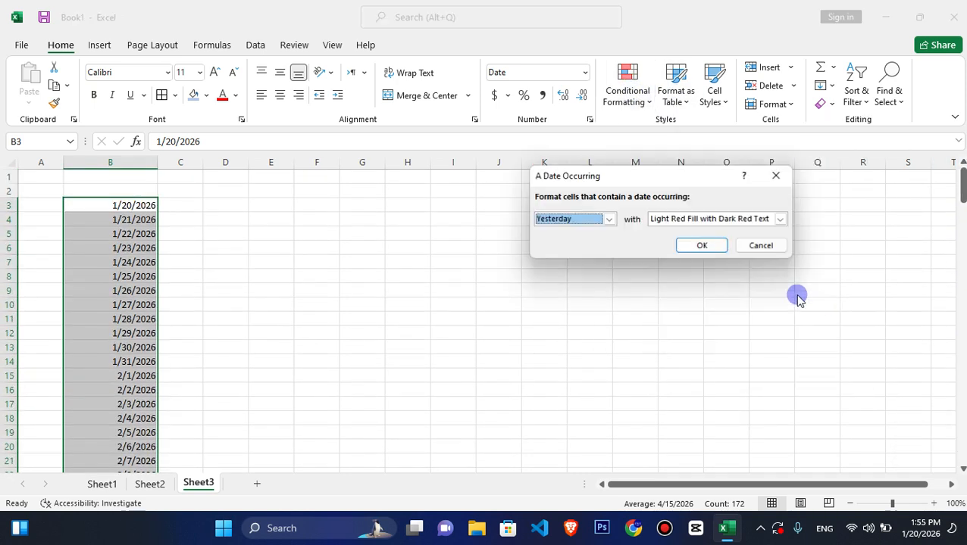
{"action": "left_click", "coordinate": [609, 219]}
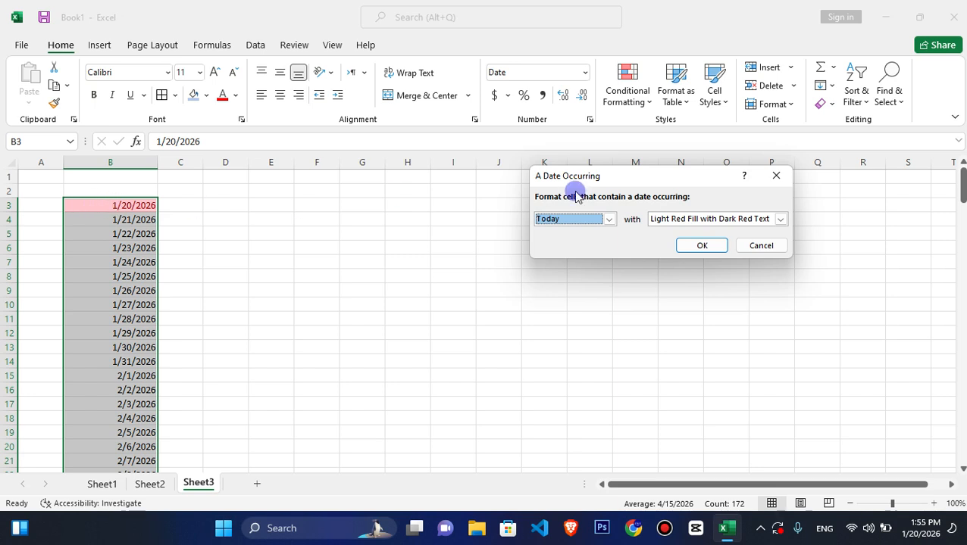
- Preview the date rule on the column B dates with the periods Tomorrow, This week, Next week, This Month and Next month, returning to This week
{"action": "left_click", "coordinate": [609, 219]}
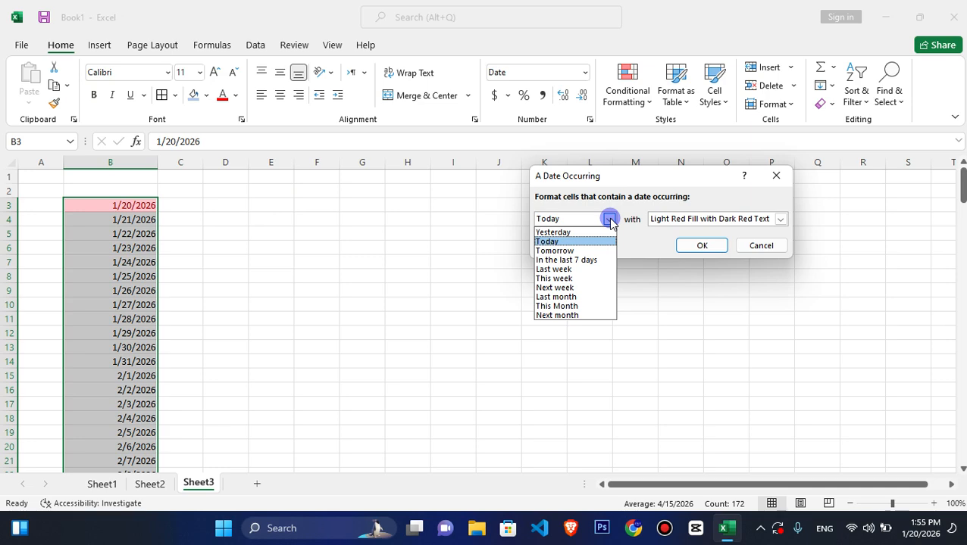
{"action": "left_click", "coordinate": [565, 251]}
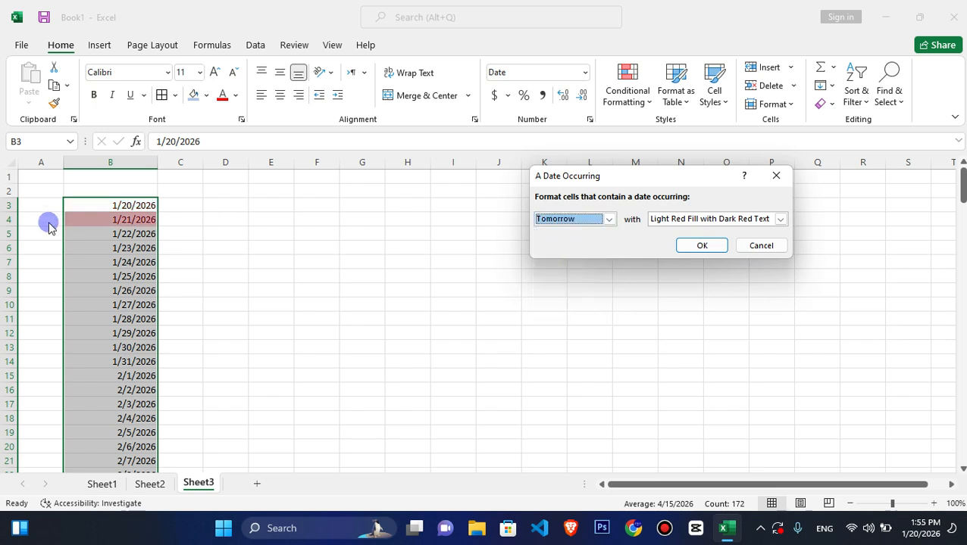
{"action": "left_click", "coordinate": [608, 219]}
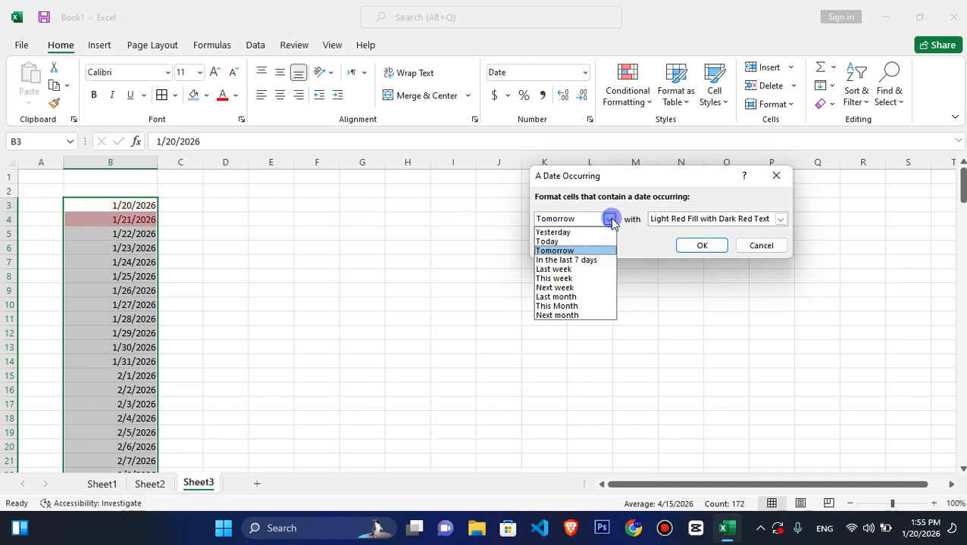
{"action": "left_click", "coordinate": [574, 279]}
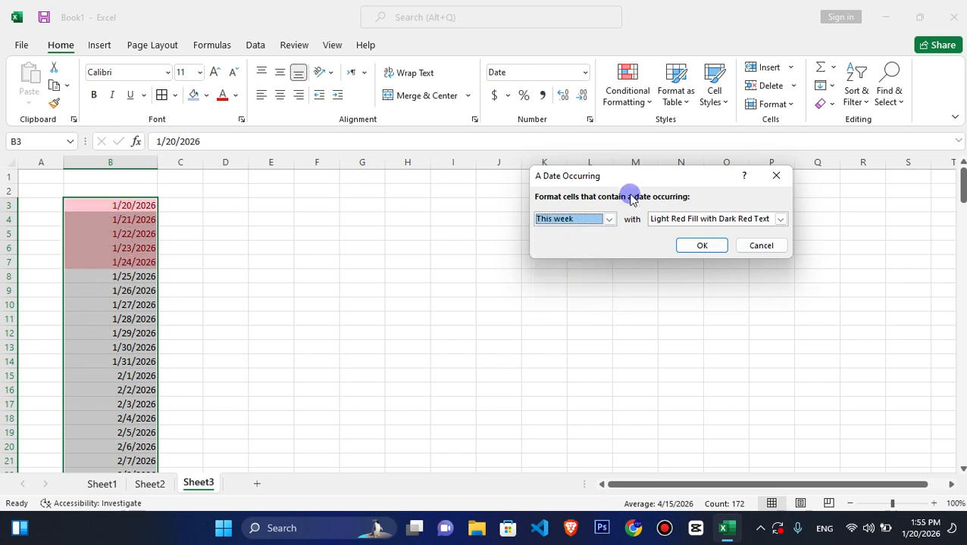
{"action": "left_click", "coordinate": [609, 220]}
{"action": "left_click", "coordinate": [570, 284]}
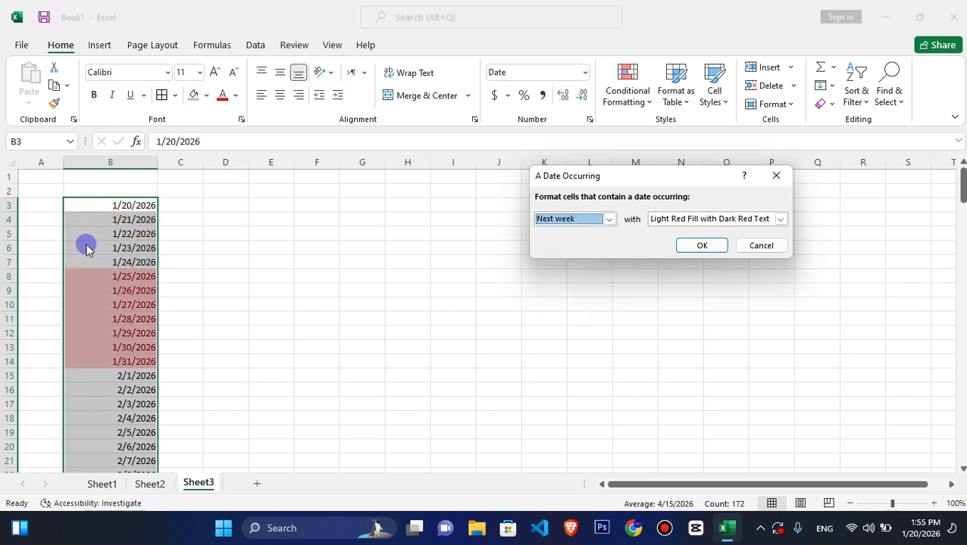
{"action": "left_click", "coordinate": [608, 220]}
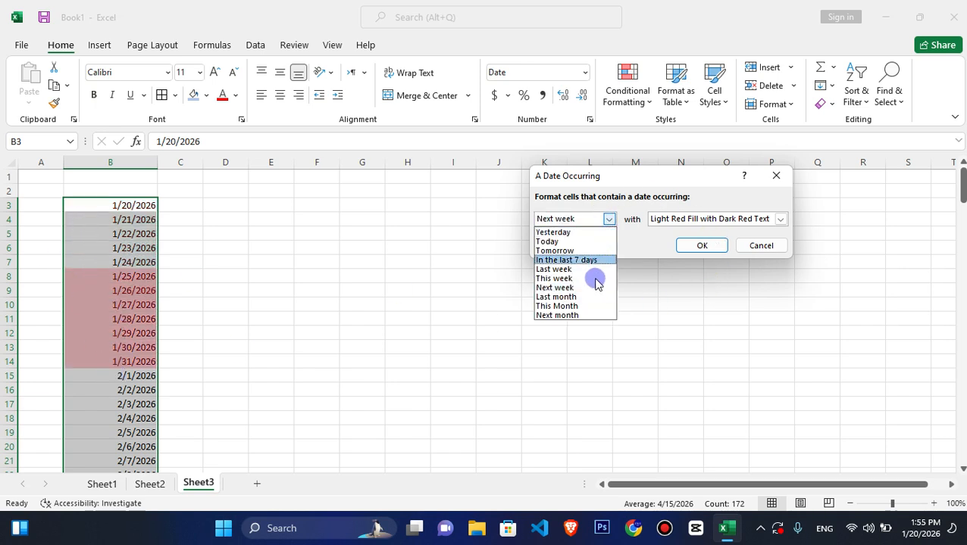
{"action": "left_click", "coordinate": [576, 306]}
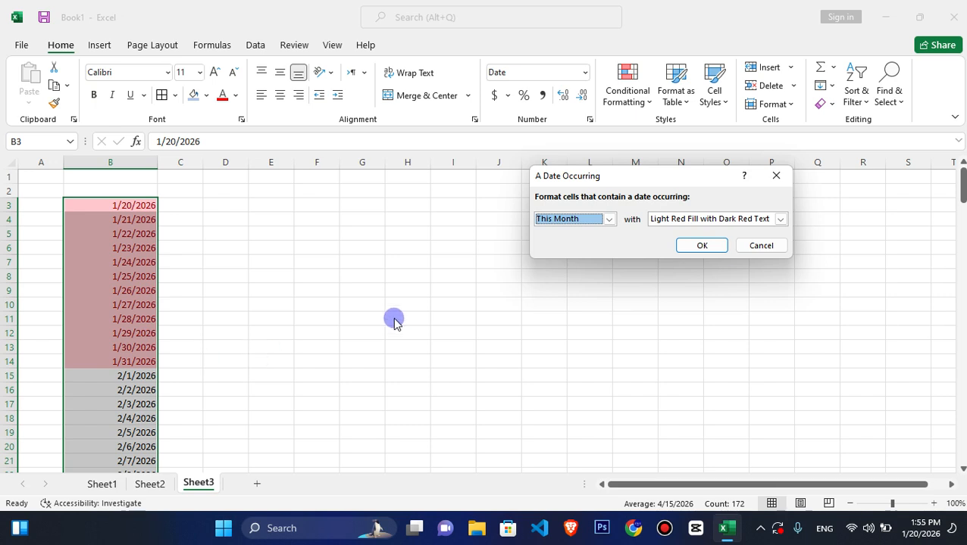
{"action": "left_click", "coordinate": [608, 219]}
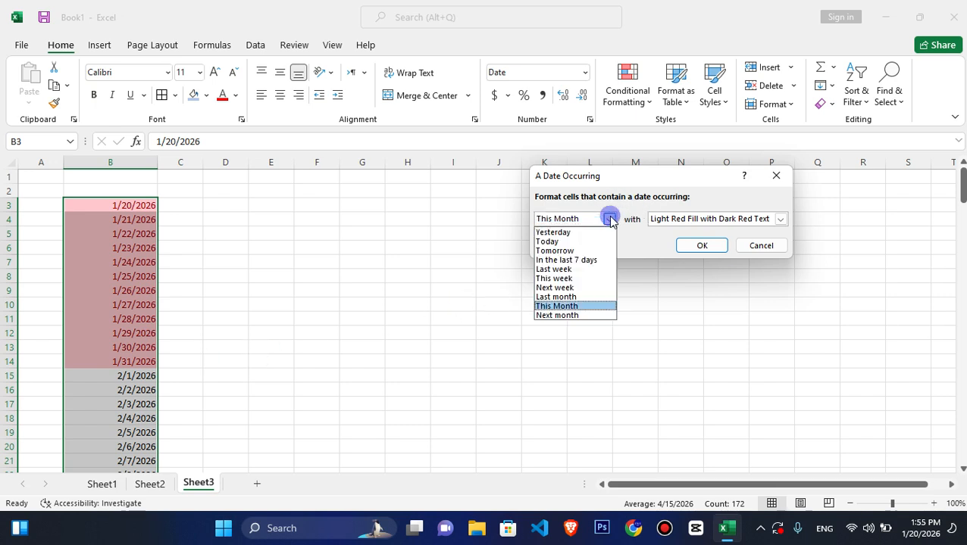
{"action": "left_click", "coordinate": [566, 316]}
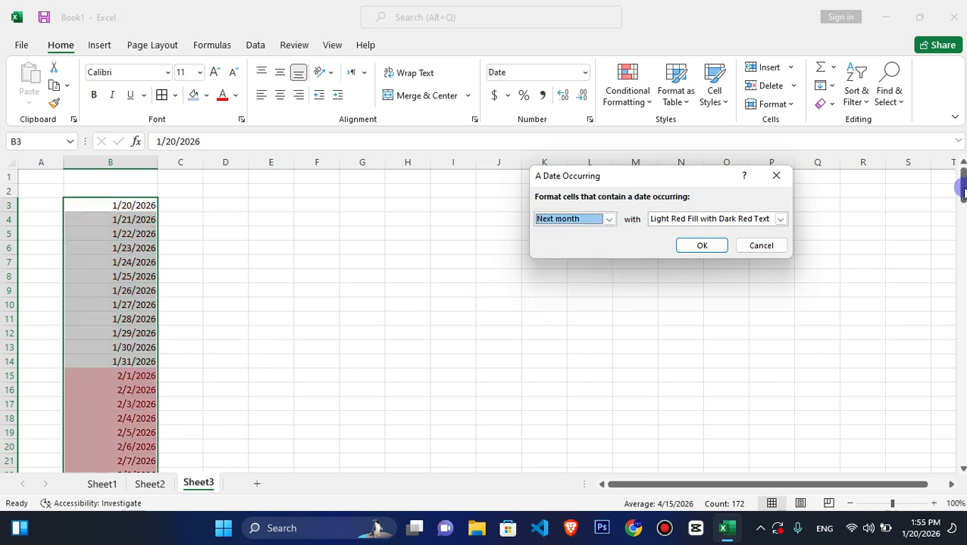
{"action": "left_click", "coordinate": [600, 222]}
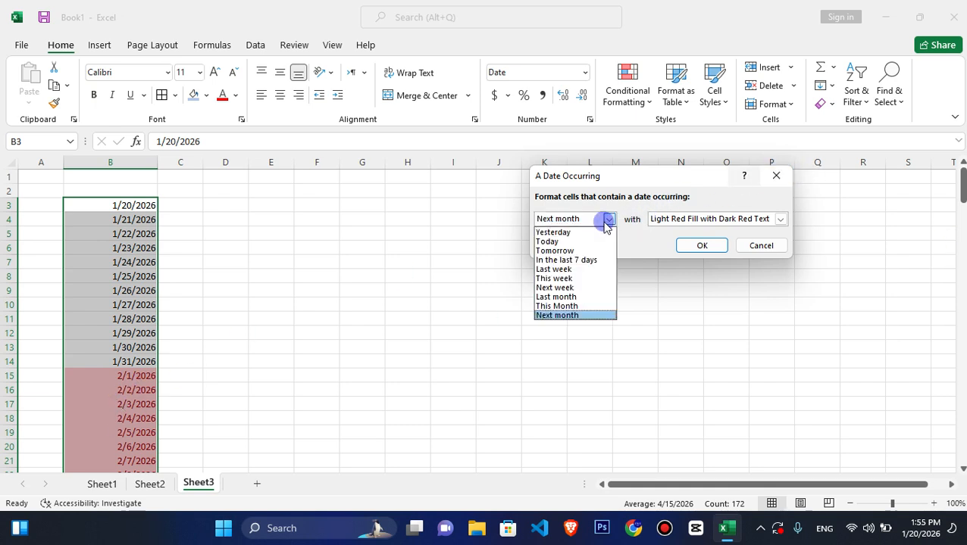
{"action": "left_click", "coordinate": [569, 278]}
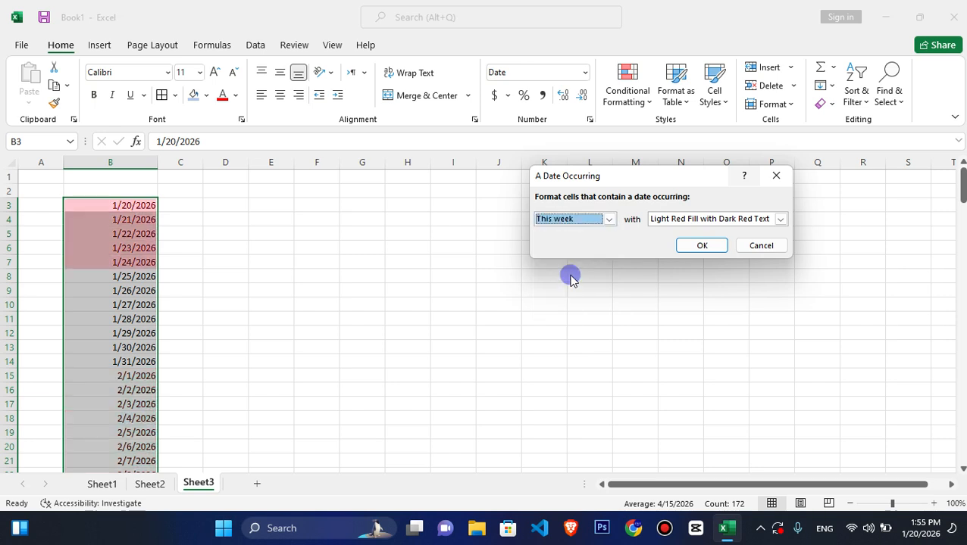
- Set the date rule's period to This Month with a custom light green fill and apply it
{"action": "left_click", "coordinate": [575, 219]}
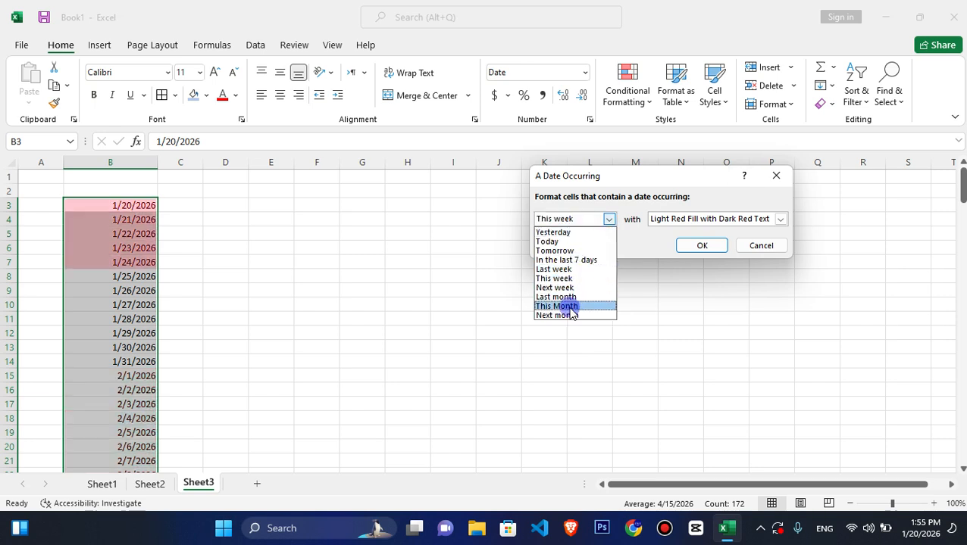
{"action": "left_click", "coordinate": [566, 307]}
{"action": "left_click", "coordinate": [778, 219]}
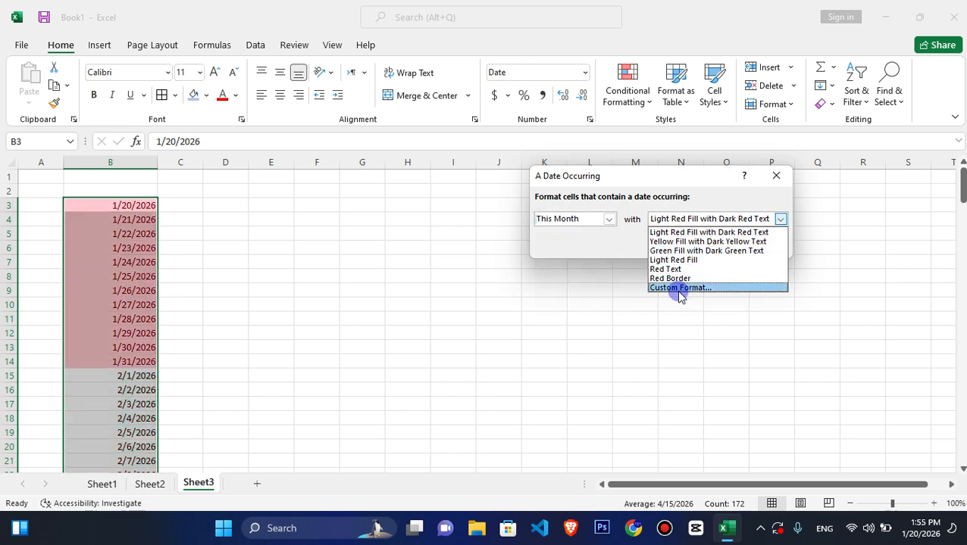
{"action": "left_click", "coordinate": [676, 290]}
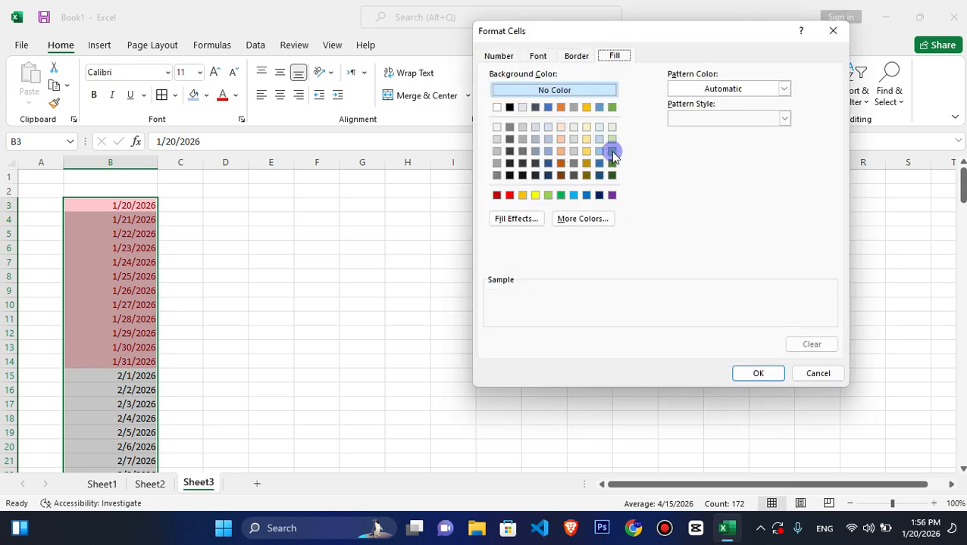
{"action": "left_click", "coordinate": [611, 152]}
{"action": "left_click", "coordinate": [757, 374]}
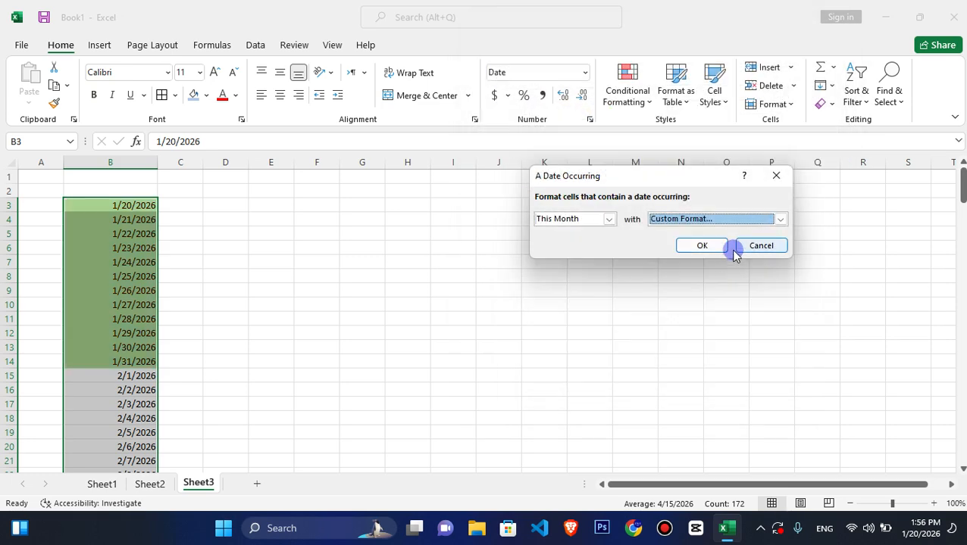
{"action": "left_click", "coordinate": [712, 244]}
- Add a second A Date Occurring rule to B3:B174 for Next month with a custom light gold fill
{"action": "left_click", "coordinate": [616, 79]}
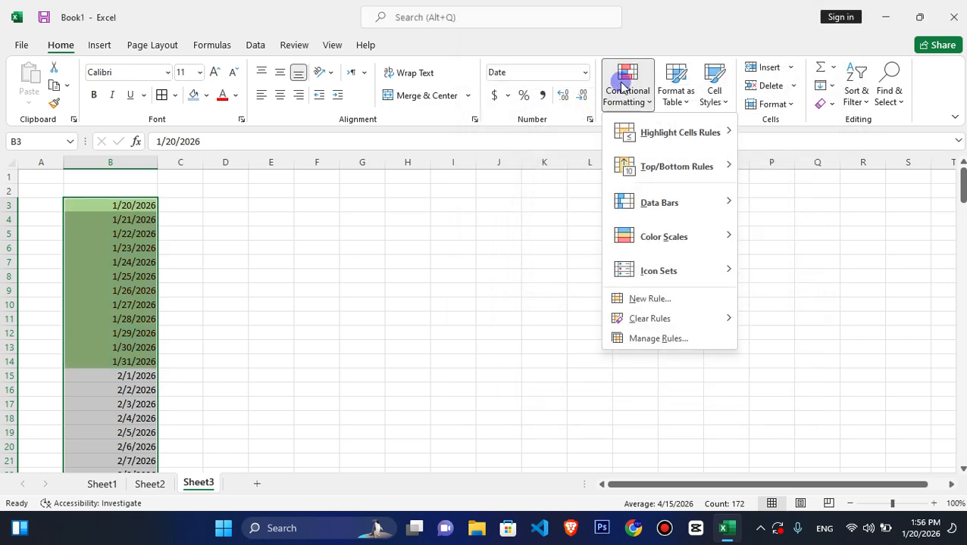
{"action": "mouse_move", "coordinate": [712, 135]}
{"action": "left_click", "coordinate": [787, 317]}
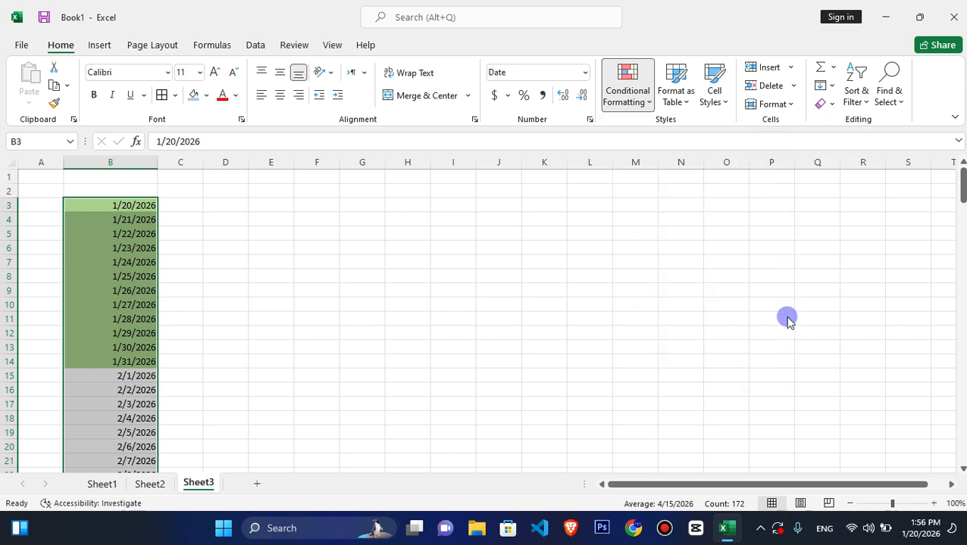
{"action": "left_click", "coordinate": [609, 220]}
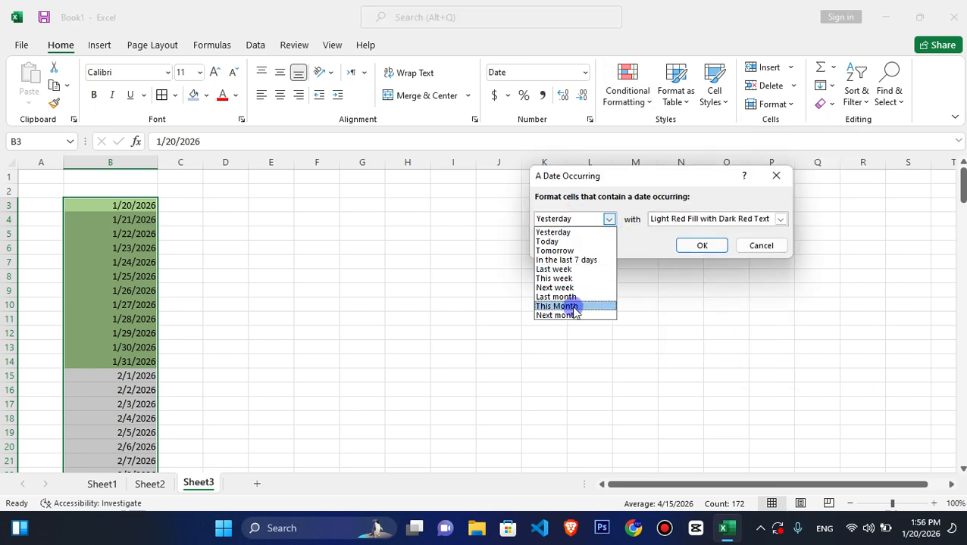
{"action": "left_click", "coordinate": [565, 315]}
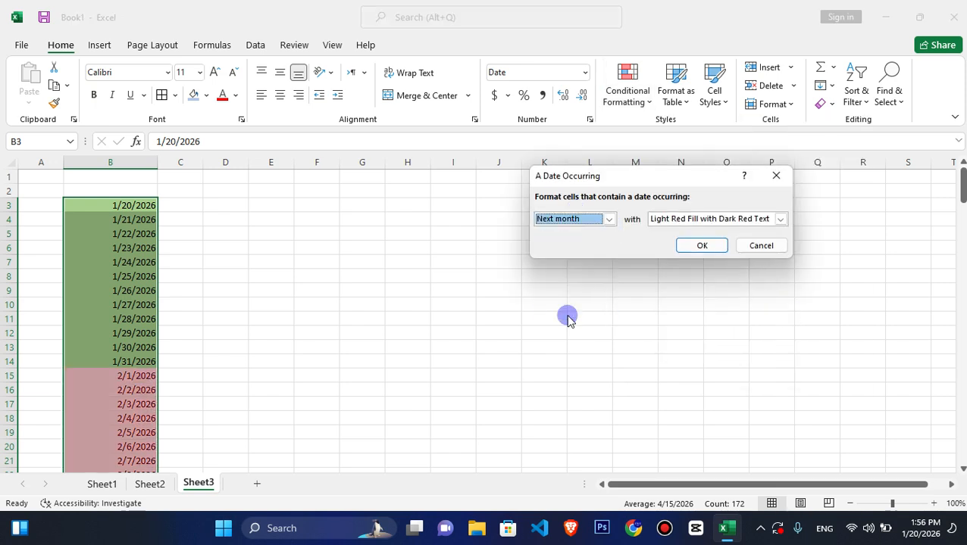
{"action": "left_click", "coordinate": [779, 219]}
{"action": "left_click", "coordinate": [682, 288]}
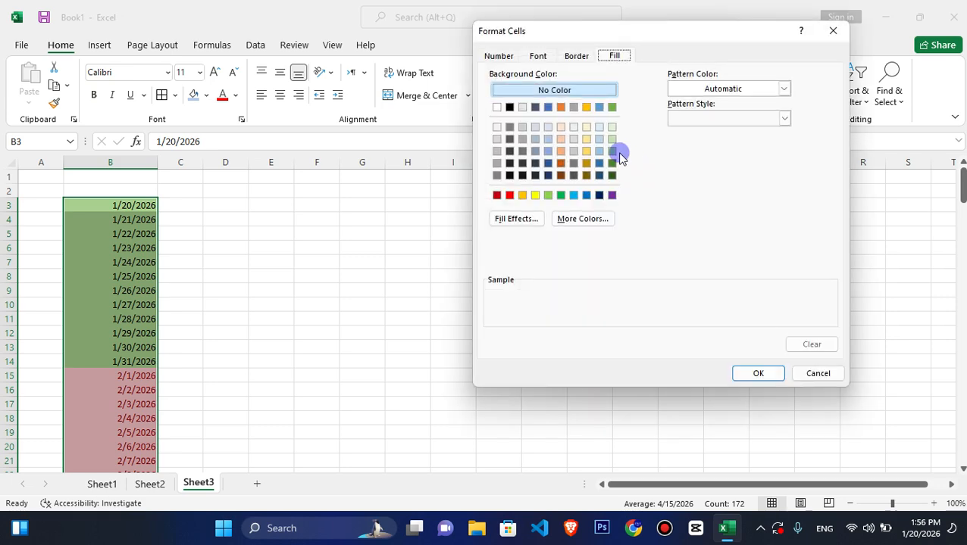
{"action": "left_click", "coordinate": [589, 155]}
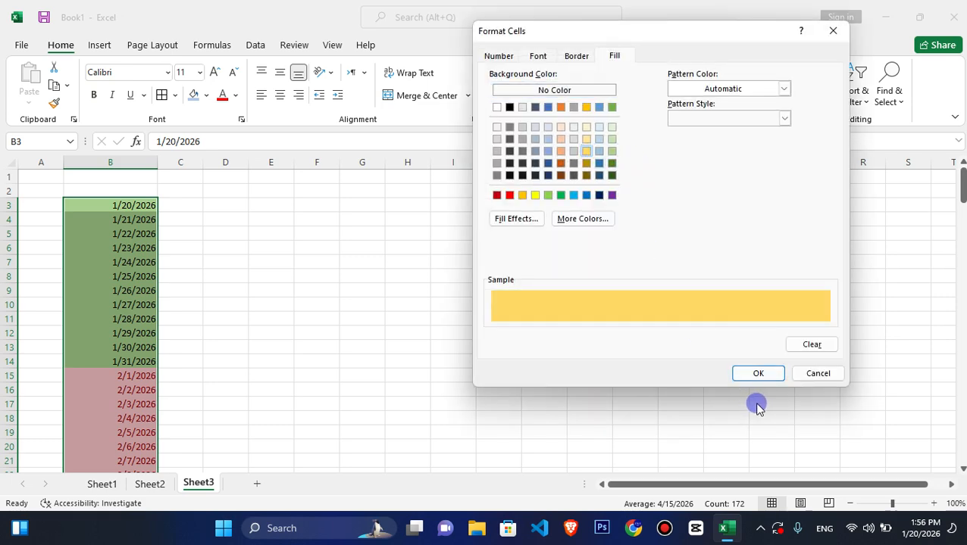
{"action": "left_click", "coordinate": [758, 373]}
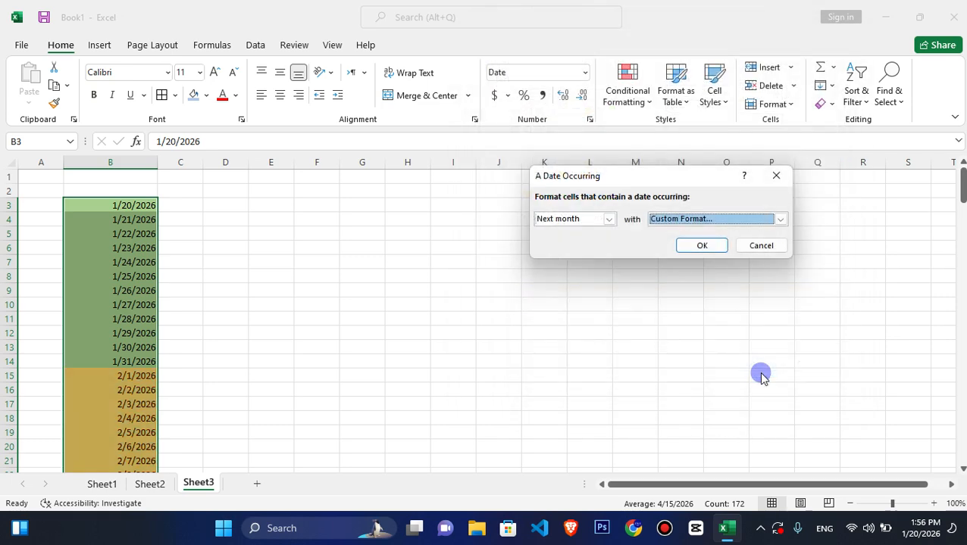
{"action": "left_click", "coordinate": [706, 248]}
{"action": "left_click_drag", "start_coordinate": [960, 188], "coordinate": [952, 151]}
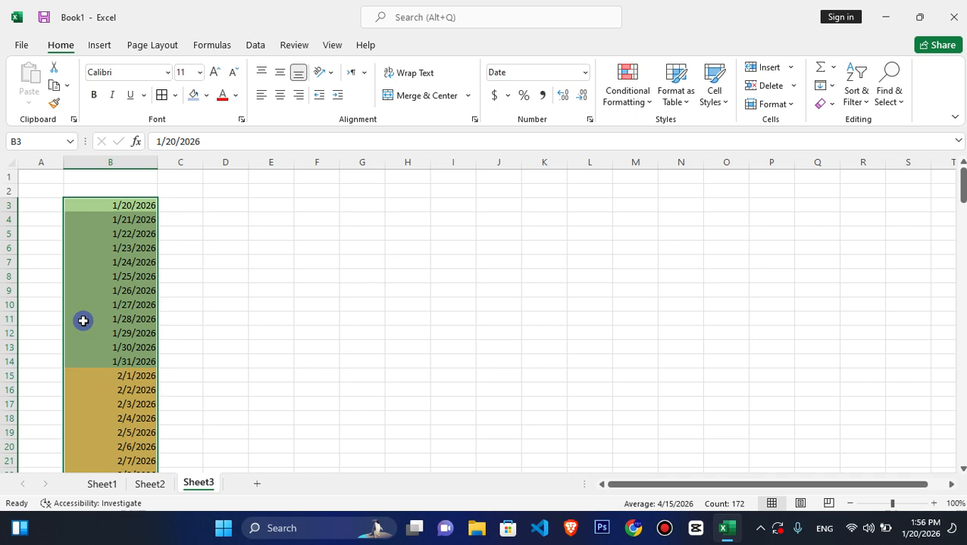
{"action": "left_click", "coordinate": [628, 107]}
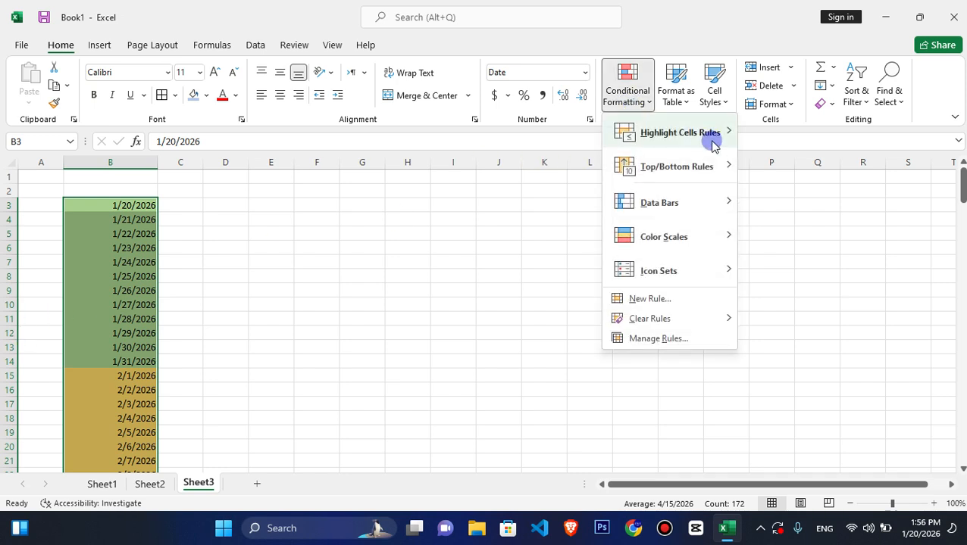
{"action": "mouse_move", "coordinate": [712, 134]}
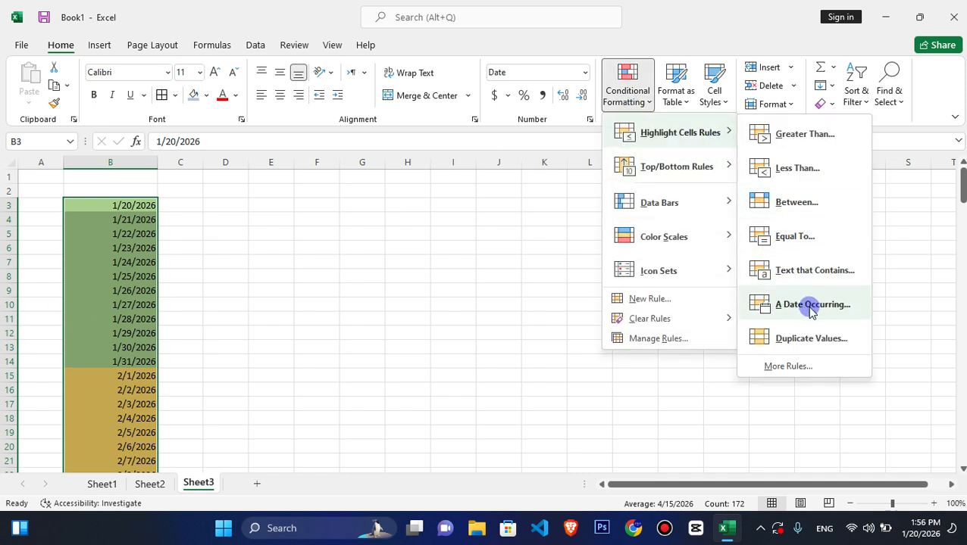
{"action": "left_click", "coordinate": [465, 301]}
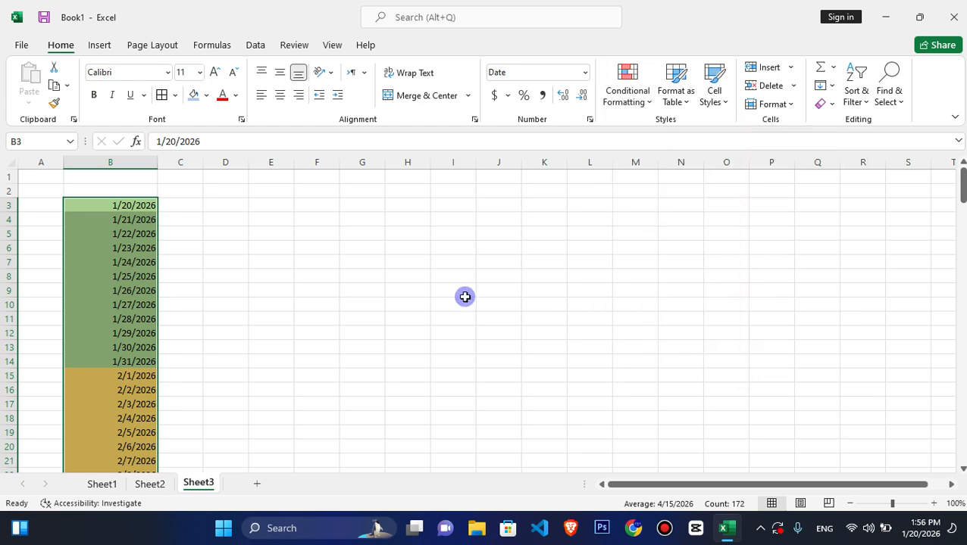
- On Sheet2, replace the student name in B2 with the same name as in B6
{"action": "left_click", "coordinate": [141, 486]}
{"action": "left_click", "coordinate": [77, 254]}
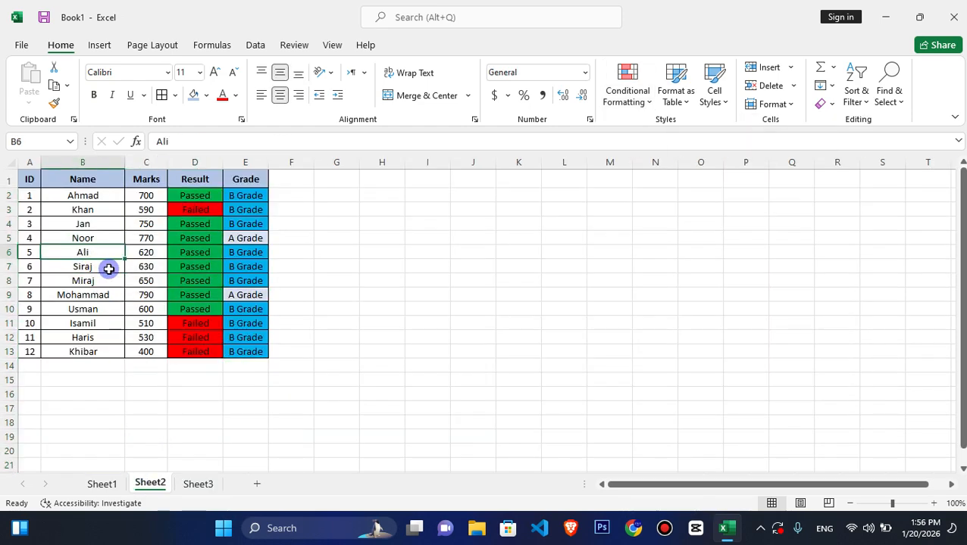
{"action": "key", "text": "Up"}
{"action": "key", "text": "Up"}
{"action": "key", "text": "Up"}
{"action": "key", "text": "Up"}
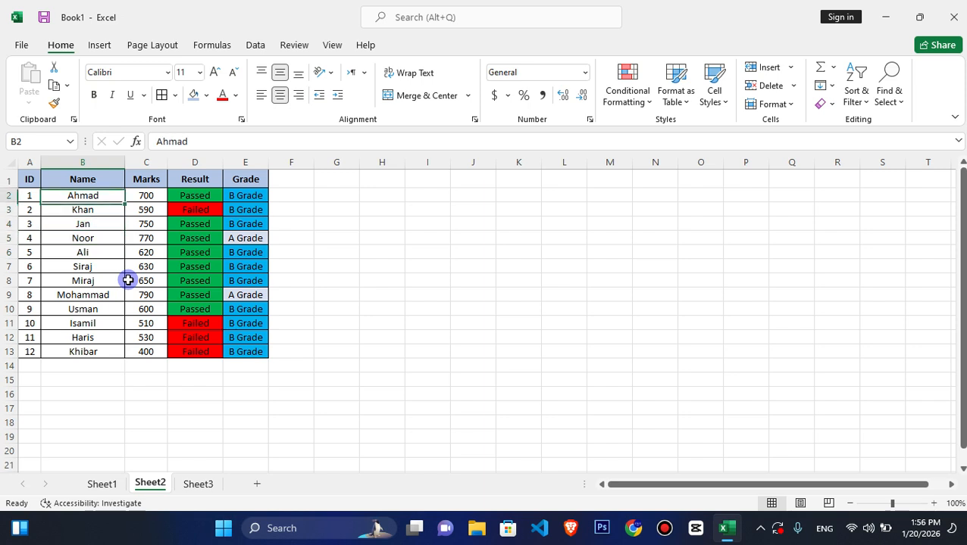
{"action": "type", "text": "Ali"}
{"action": "key", "text": "Return"}
{"action": "key", "text": "Down"}
{"action": "key", "text": "Down"}
{"action": "key", "text": "Down"}
{"action": "key", "text": "Down"}
{"action": "key", "text": "Down"}
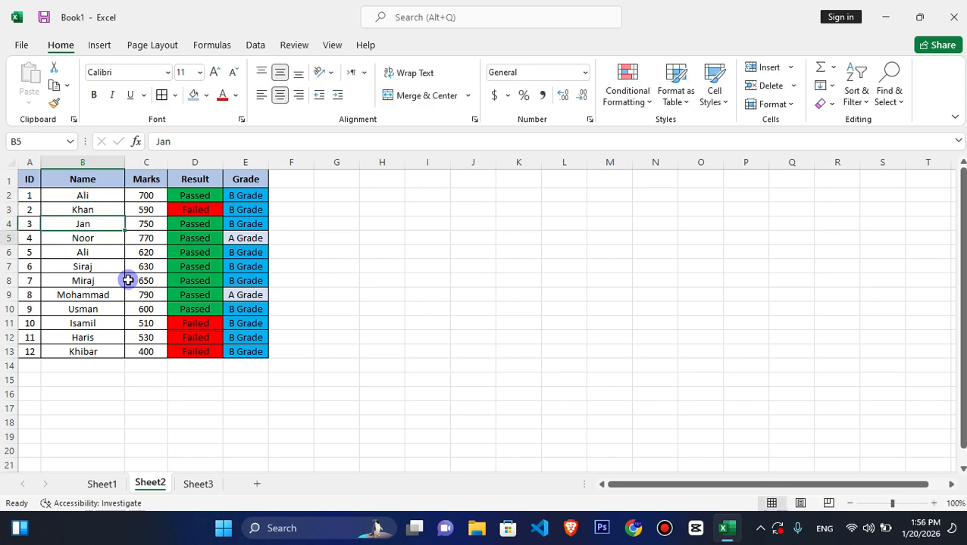
{"action": "key", "text": "Down"}
{"action": "key", "text": "Down"}
{"action": "key", "text": "Down"}
{"action": "type", "text": "ali"}
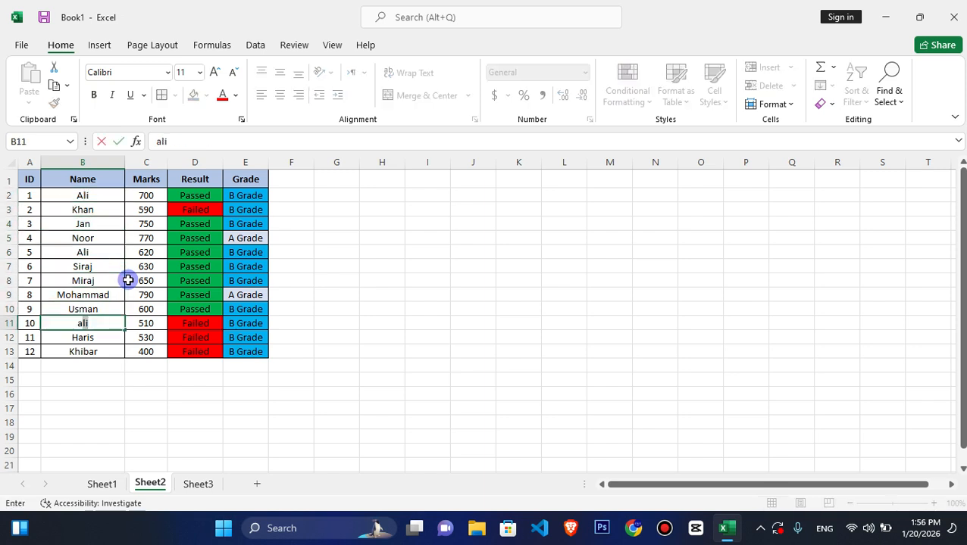
{"action": "key", "text": "Up"}
{"action": "key", "text": "ctrl+z"}
- Replace the student name in B10 with the same name as in B2 and B6
{"action": "key", "text": "Up"}
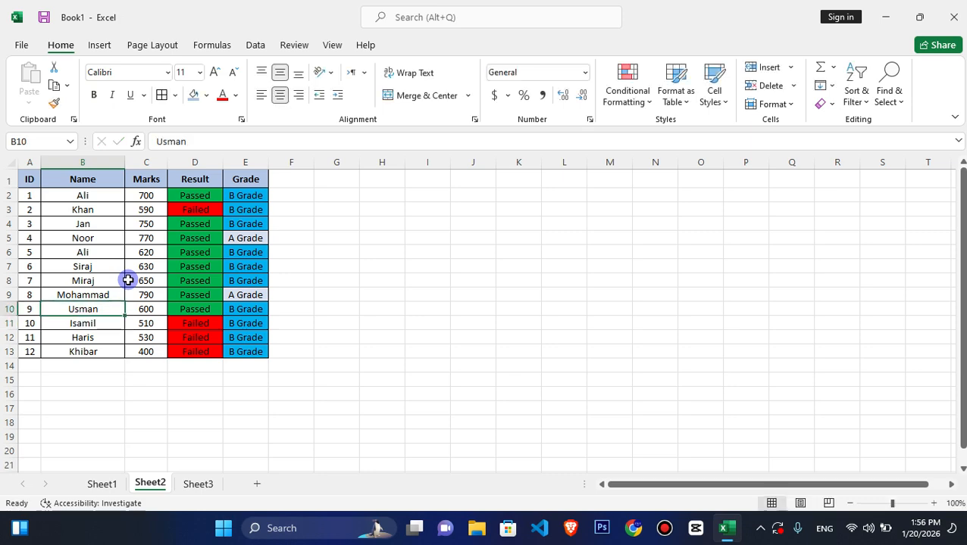
{"action": "type", "text": "ali"}
{"action": "key", "text": "Return"}
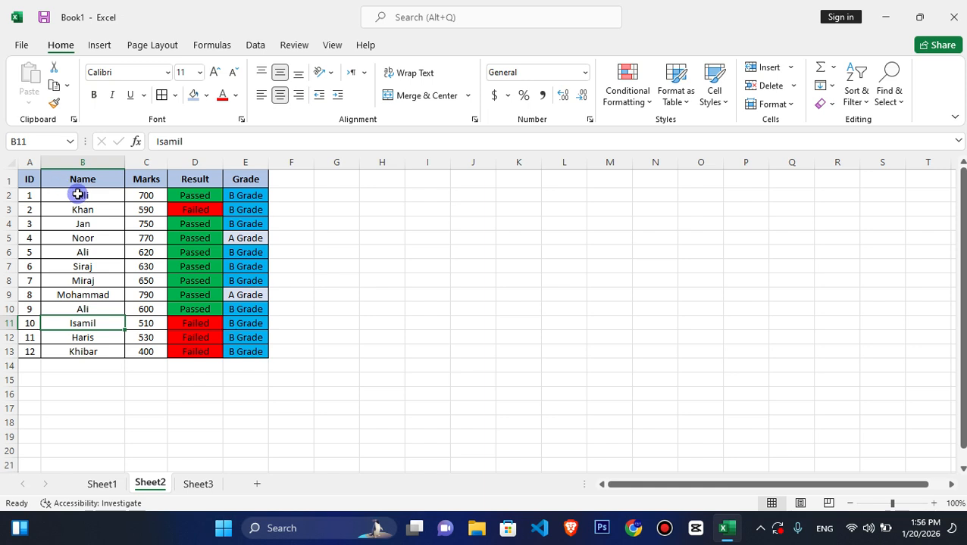
- Start a Duplicate Values conditional formatting rule on the names in B2:B13 and preview it for Unique values
{"action": "left_click_drag", "start_coordinate": [78, 195], "coordinate": [93, 352]}
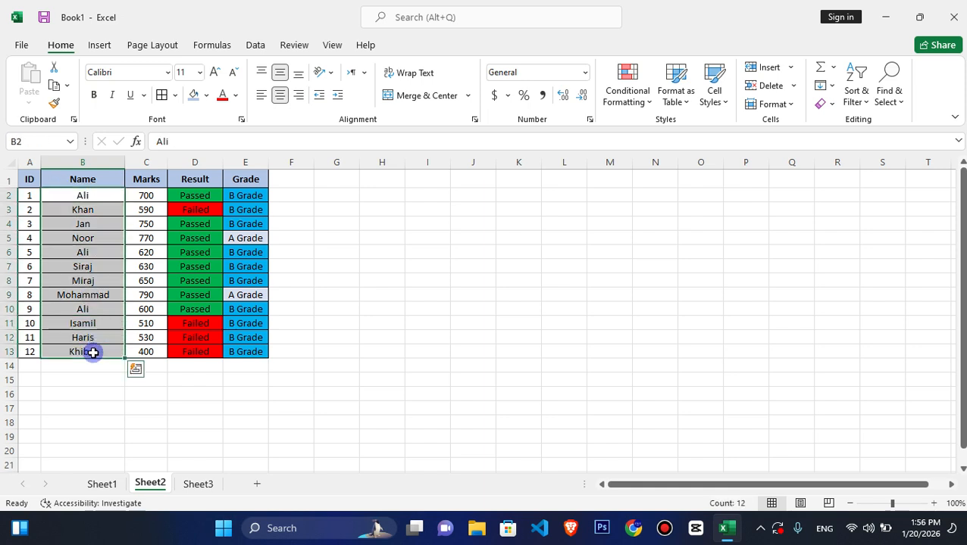
{"action": "left_click", "coordinate": [627, 92]}
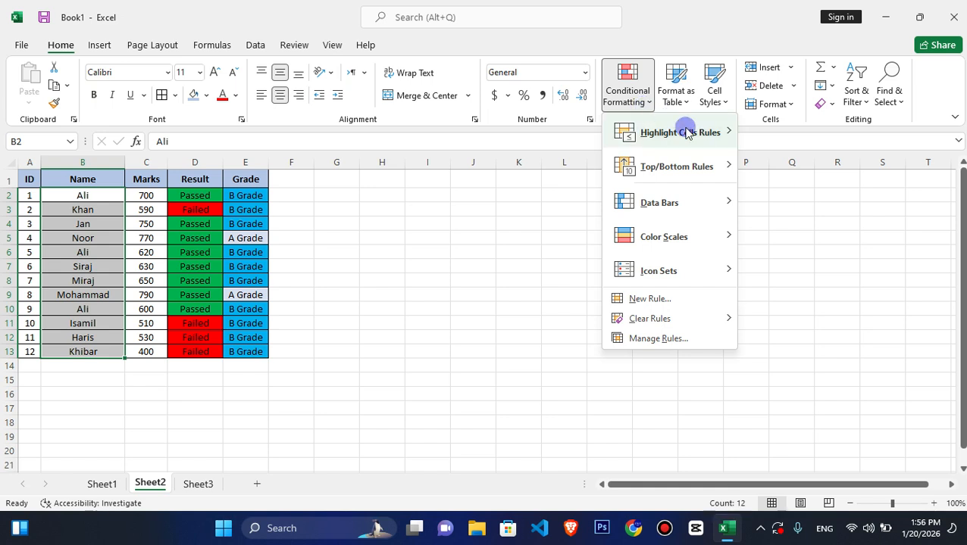
{"action": "mouse_move", "coordinate": [708, 134]}
{"action": "left_click", "coordinate": [809, 338]}
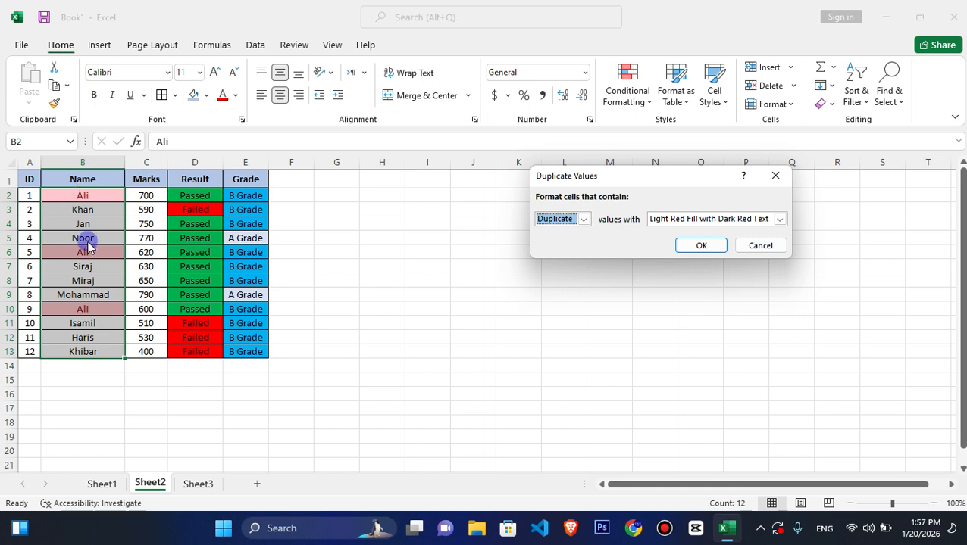
{"action": "left_click", "coordinate": [584, 220]}
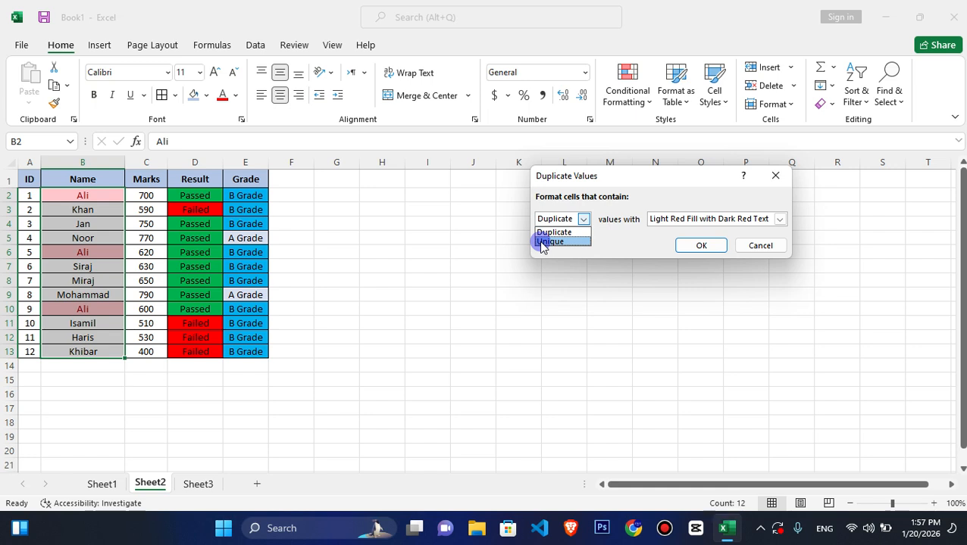
{"action": "left_click", "coordinate": [549, 242]}
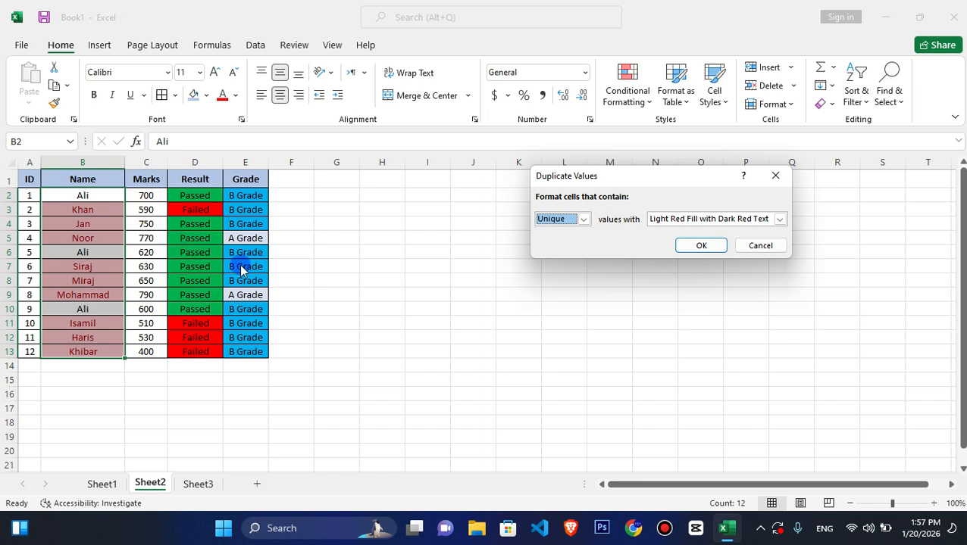
- Switch the rule back to Duplicate values, try a custom yellow fill, and cancel the rule
{"action": "left_click", "coordinate": [583, 219]}
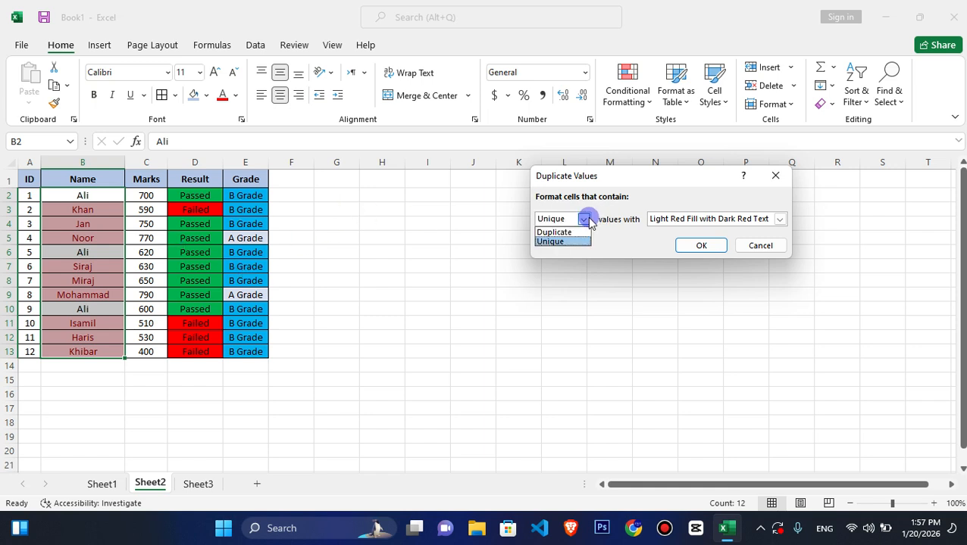
{"action": "left_click", "coordinate": [565, 229]}
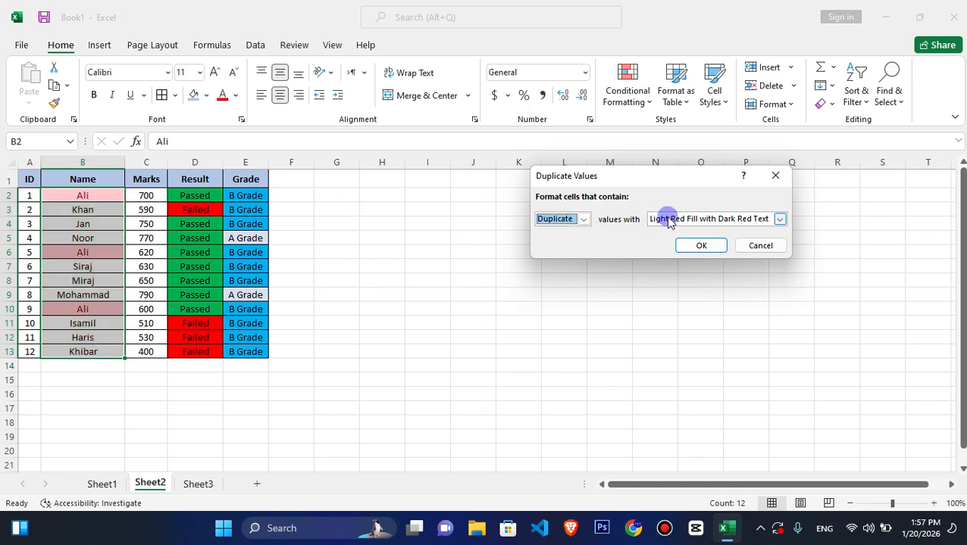
{"action": "left_click", "coordinate": [734, 220]}
{"action": "left_click", "coordinate": [671, 288]}
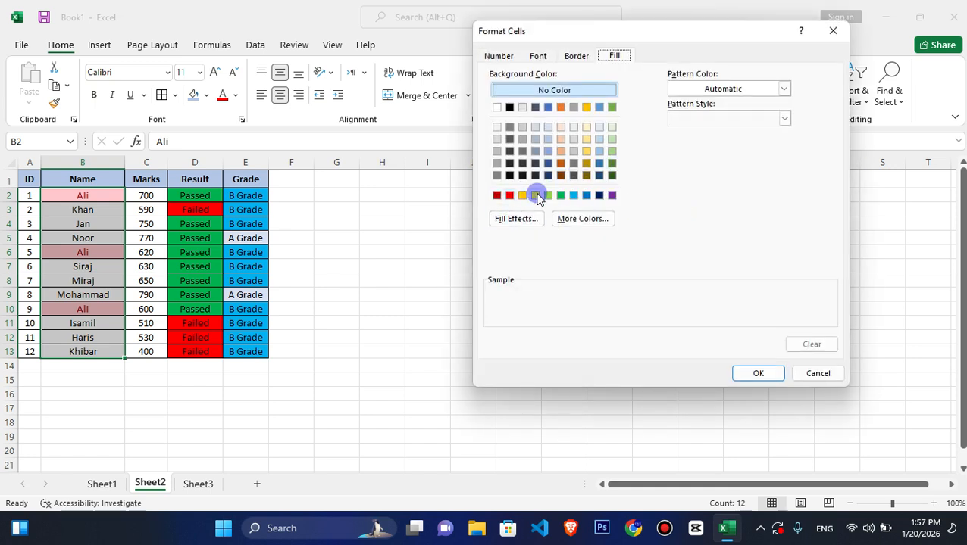
{"action": "left_click", "coordinate": [536, 196]}
{"action": "left_click", "coordinate": [765, 374]}
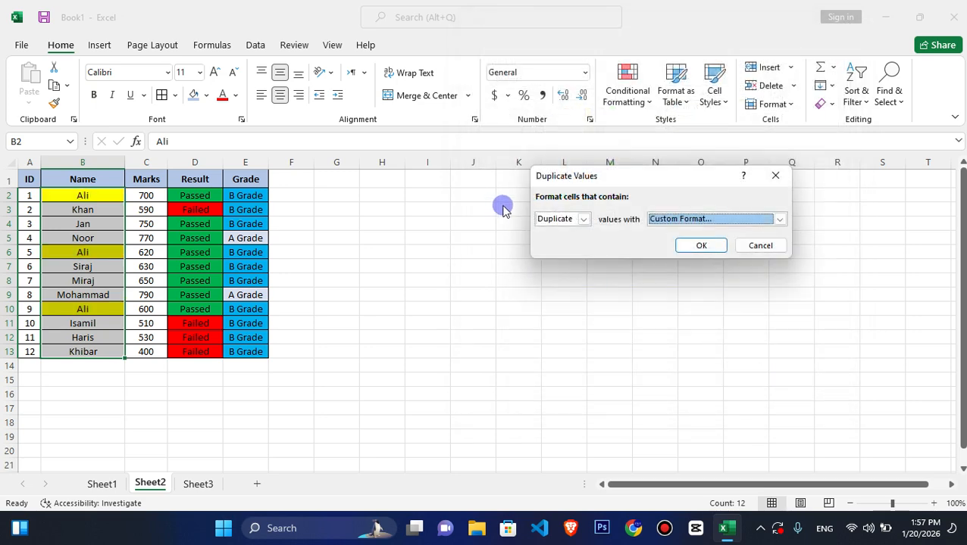
{"action": "key", "text": "Escape"}
{"action": "left_click", "coordinate": [627, 95]}
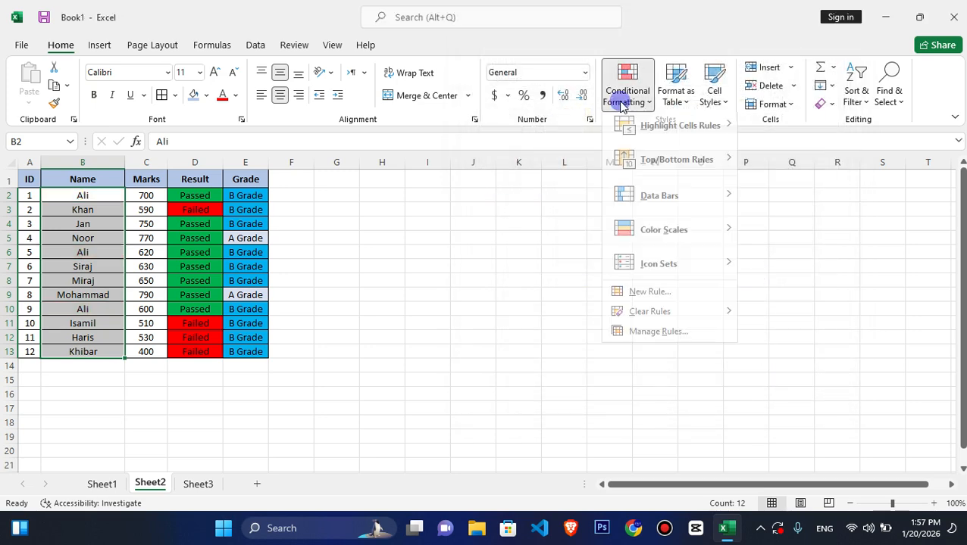
{"action": "mouse_move", "coordinate": [686, 134]}
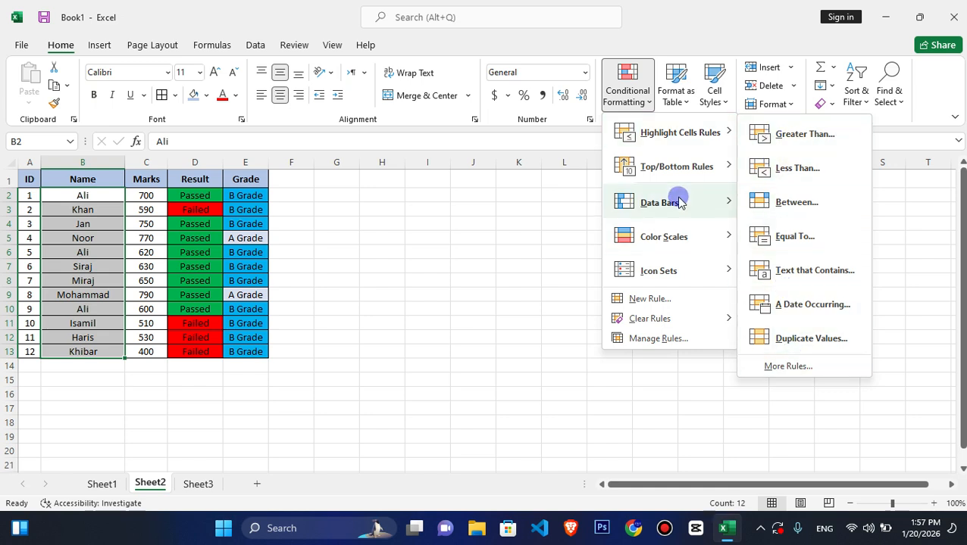
{"action": "mouse_move", "coordinate": [700, 176]}
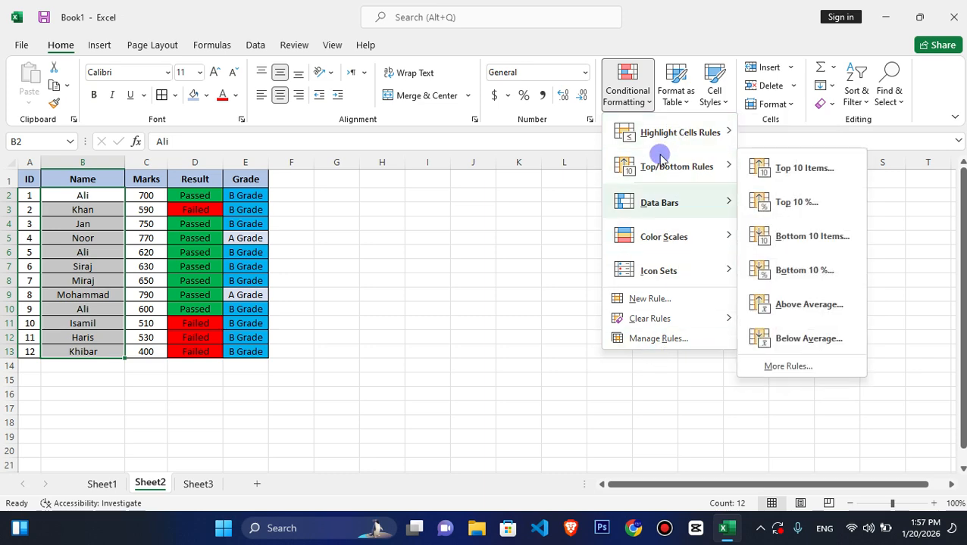
{"action": "left_click", "coordinate": [462, 228]}
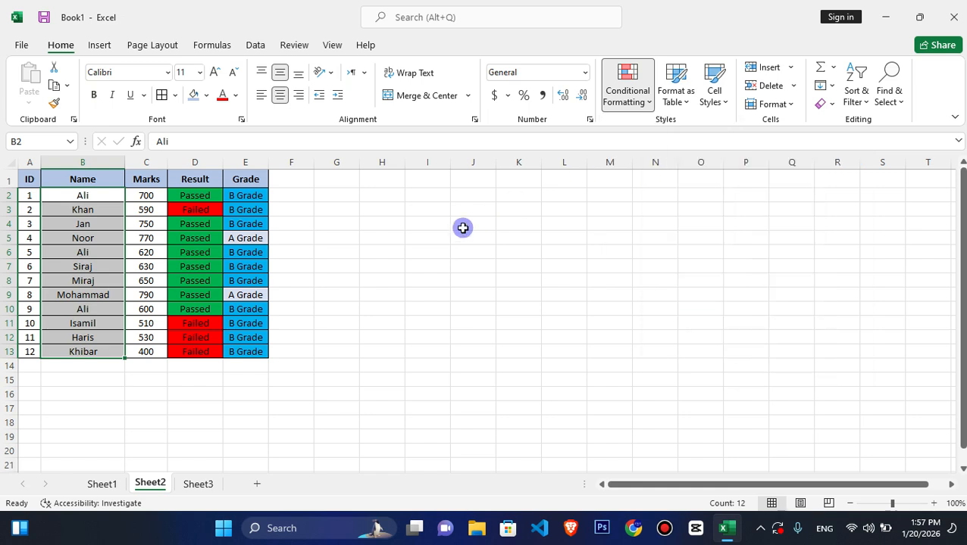
{"action": "left_click", "coordinate": [760, 528]}
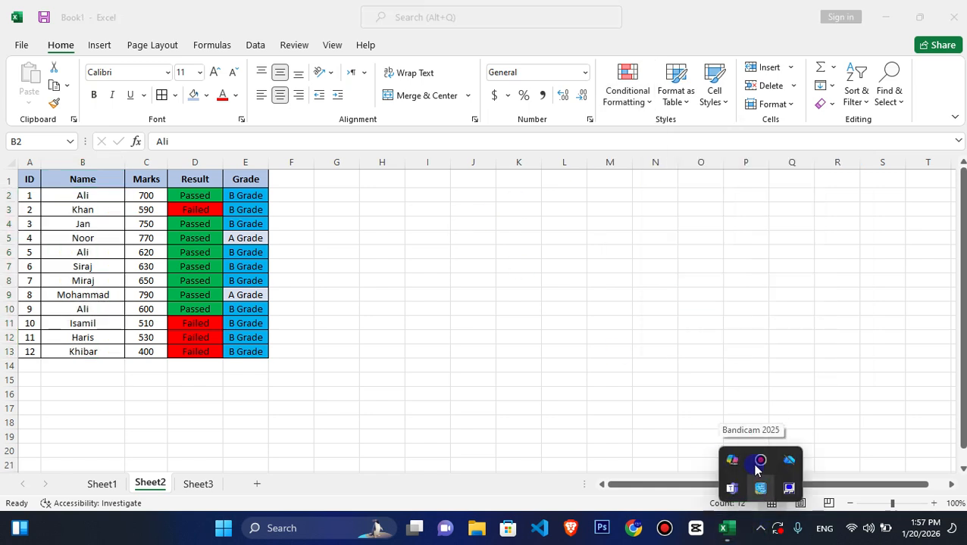
{"action": "left_click", "coordinate": [758, 462]}
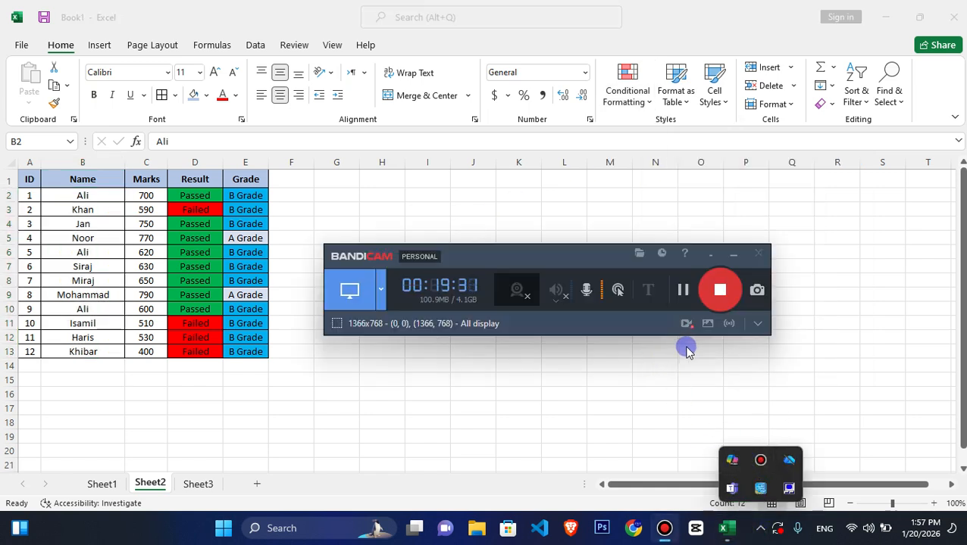
{"action": "left_click", "coordinate": [728, 326]}
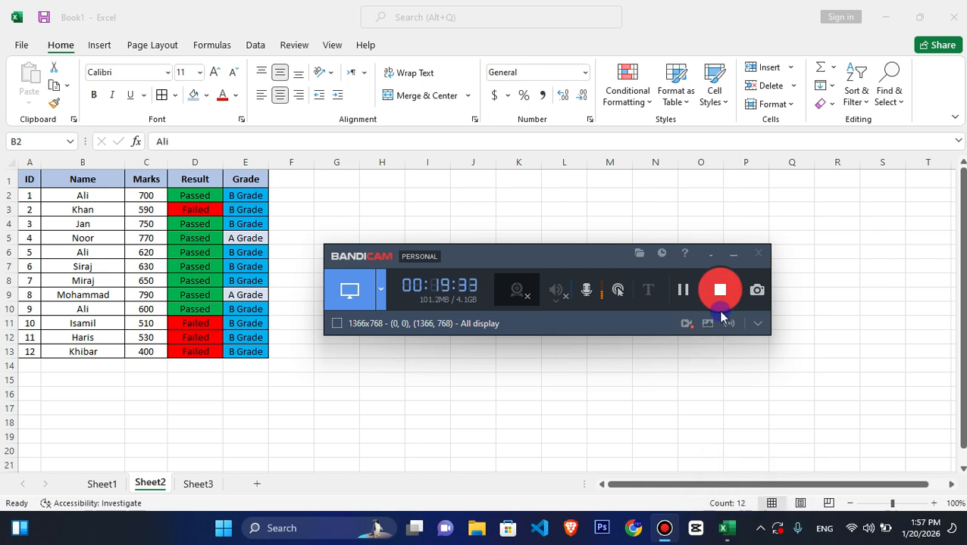